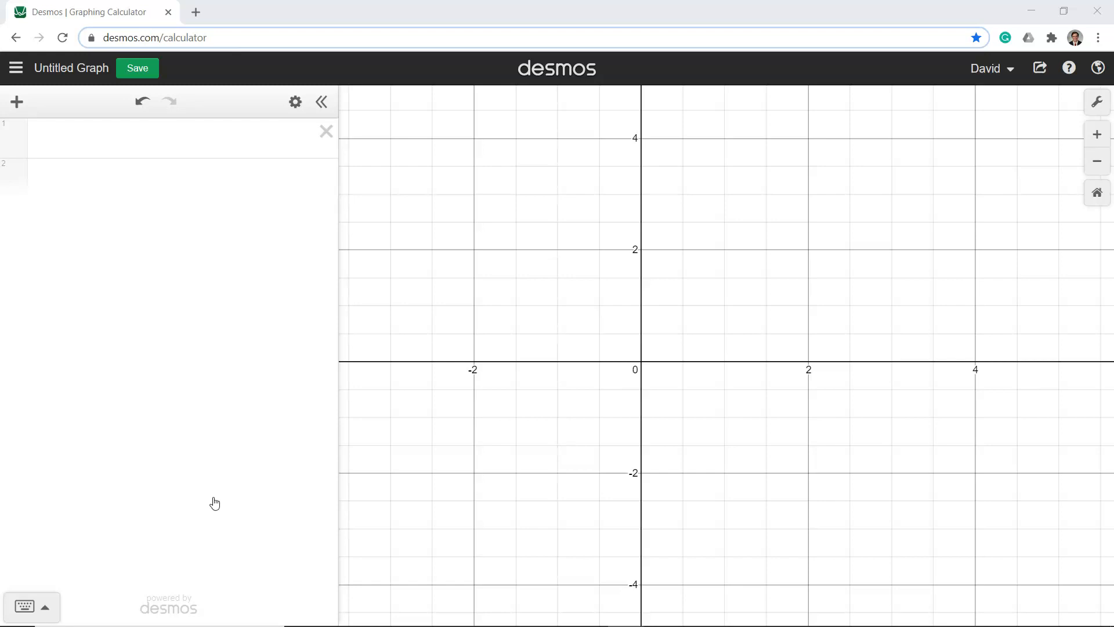
Graph sin x in the first expression line
click(321, 102)
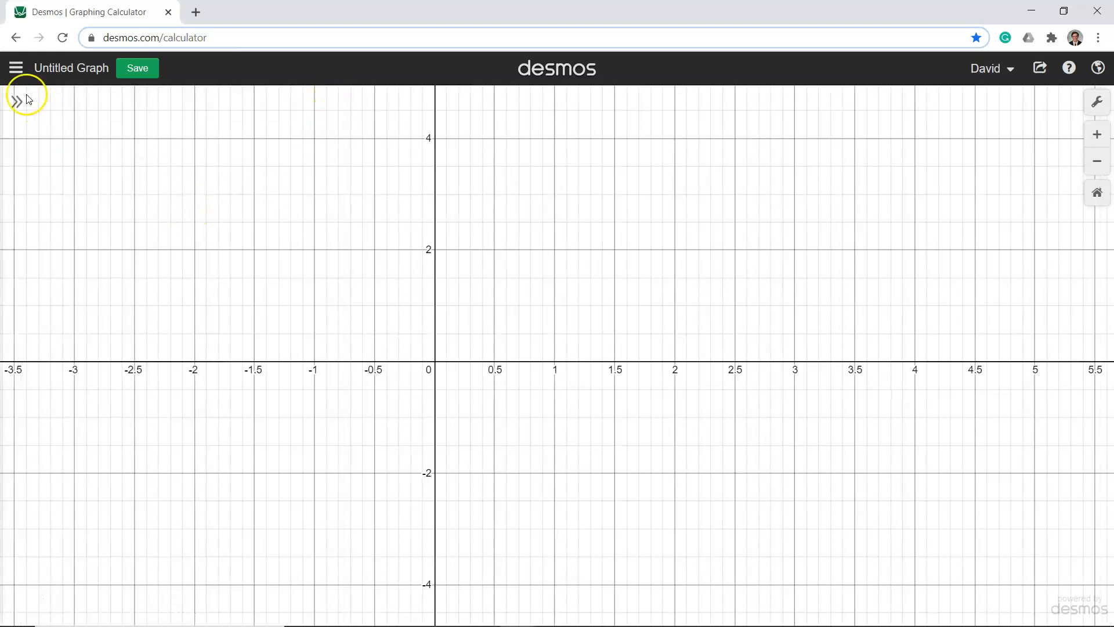
click(15, 102)
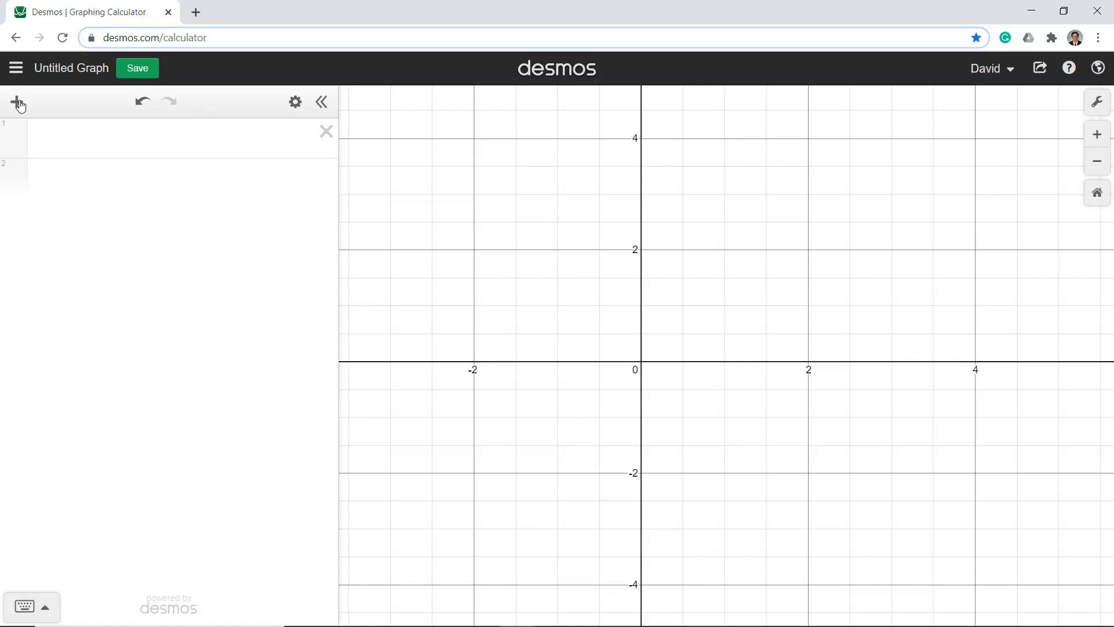
click(116, 140)
text(sin x)
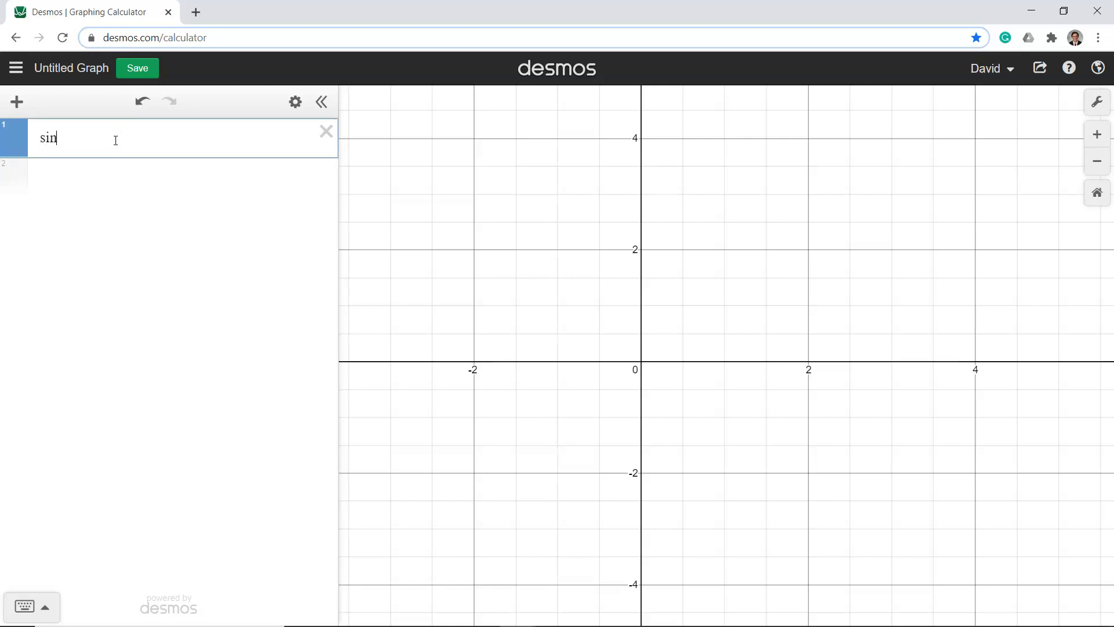
Try a coefficient of 4 in front of sin x and remove it again
click(39, 138)
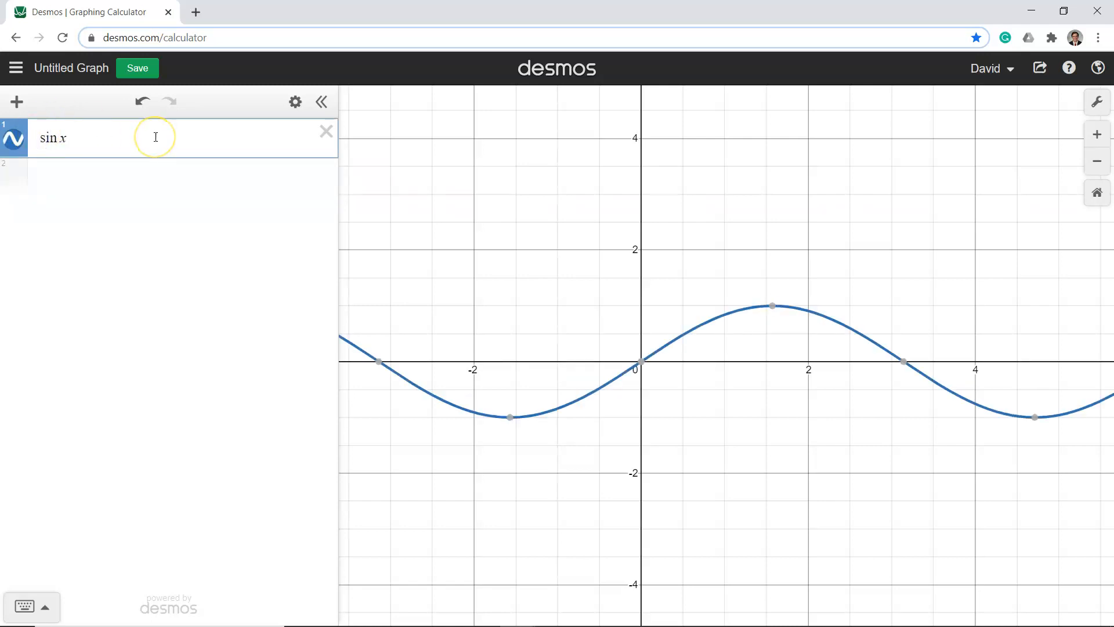
text(4)
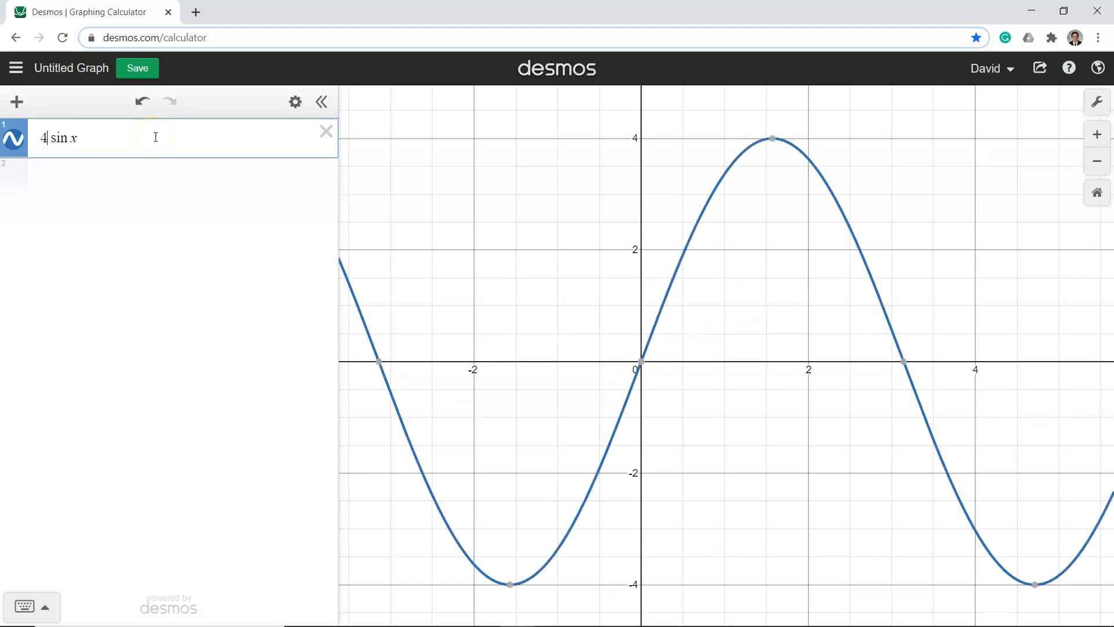
key(BackSpace)
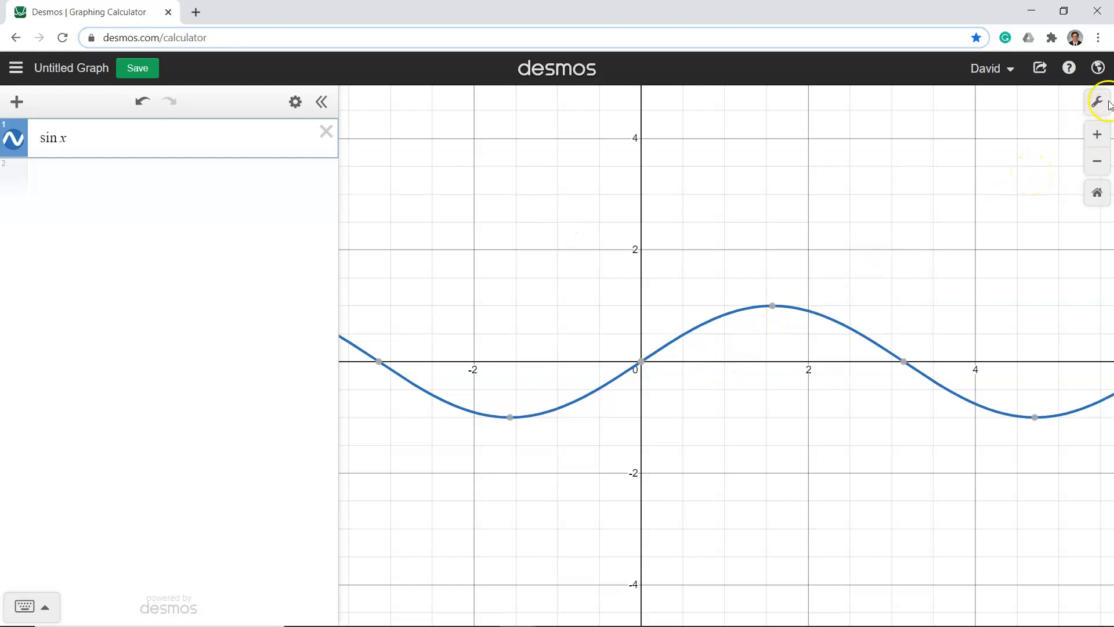
Set the x-axis step to π/2 in the graph settings
click(1096, 102)
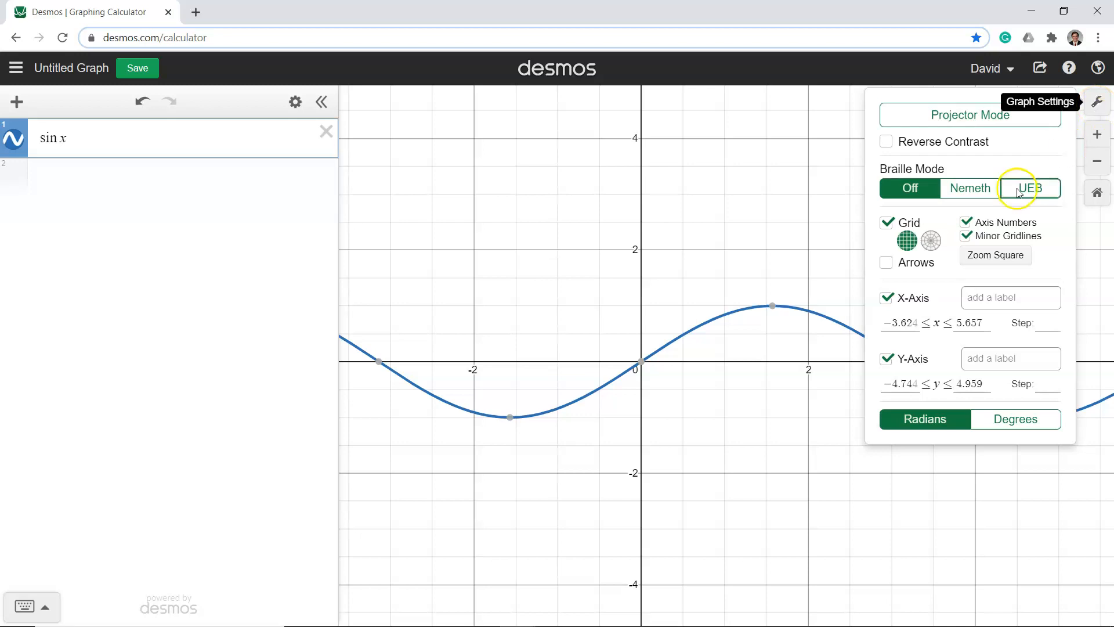
click(1045, 323)
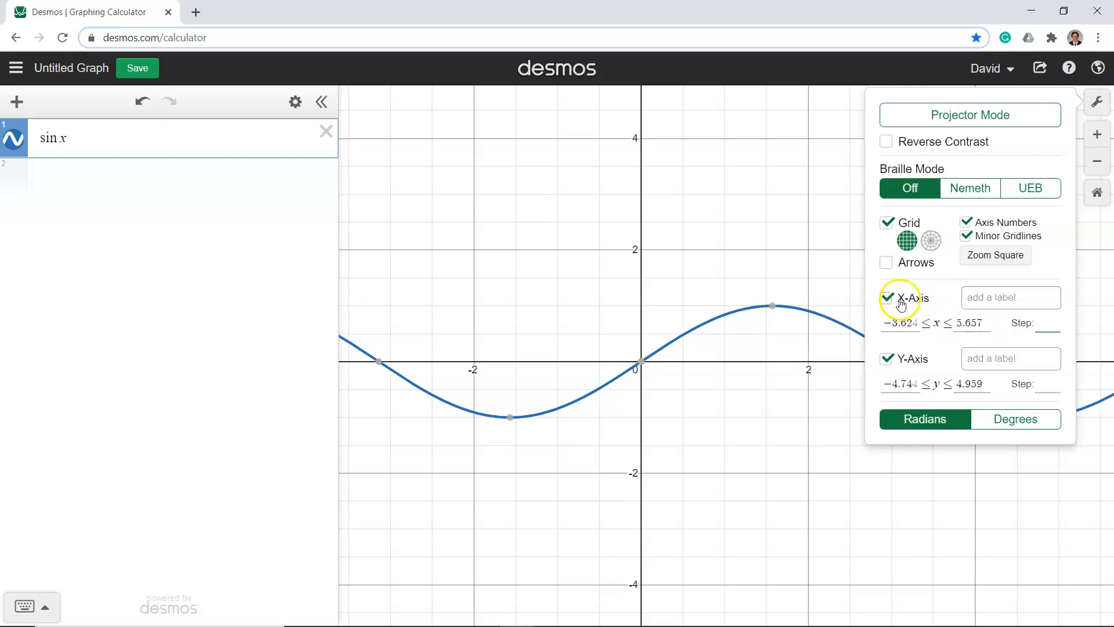
text(pi)
text(/)
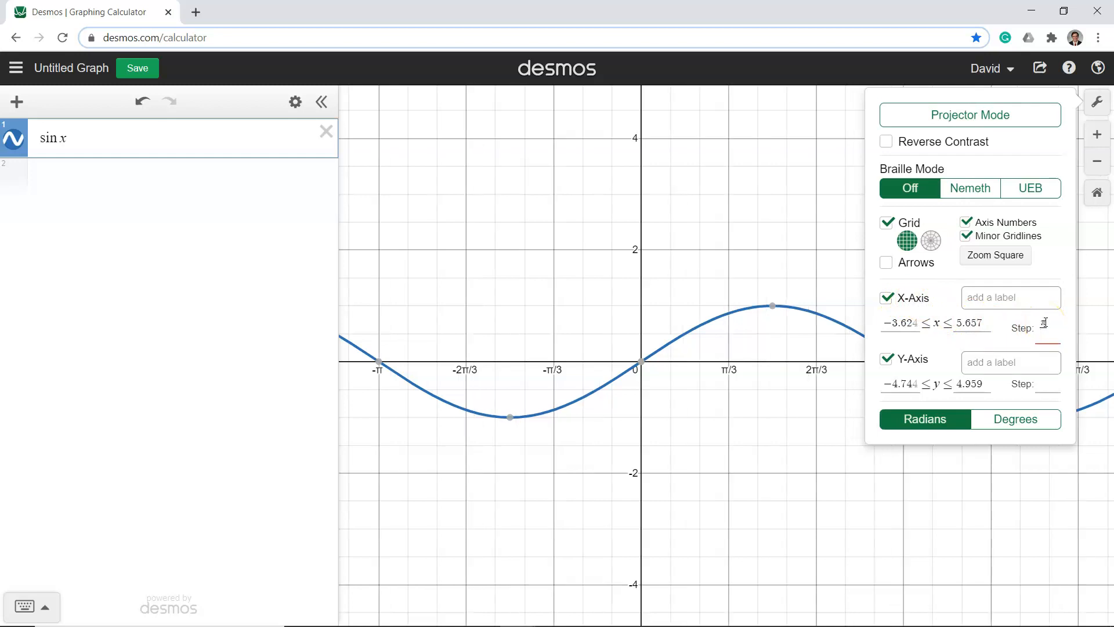
text(2)
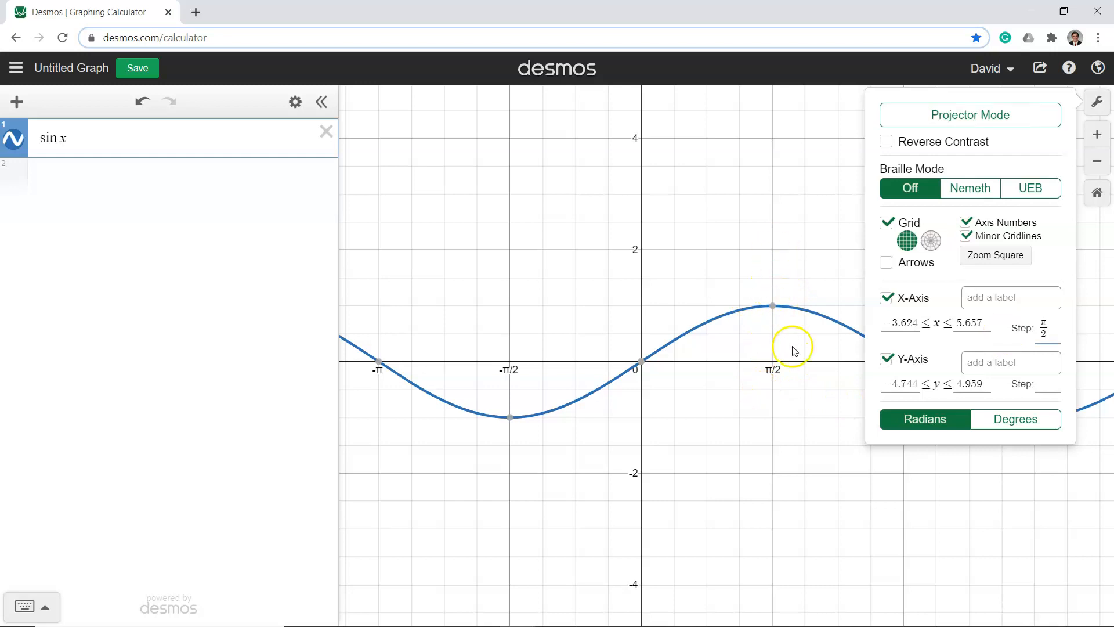
Examine the sine curve and its x-axis labels in the positive direction beyond 4π and back around the origin
drag(775, 394, 577, 401)
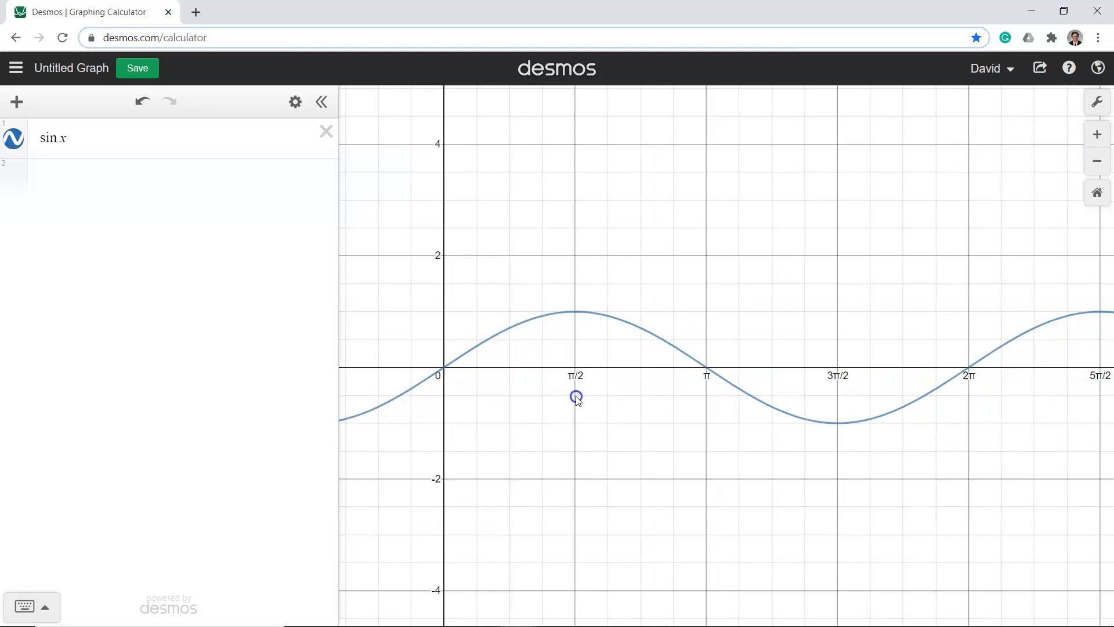
drag(739, 420, 569, 391)
drag(813, 443, 628, 413)
drag(878, 409, 606, 435)
drag(853, 424, 875, 400)
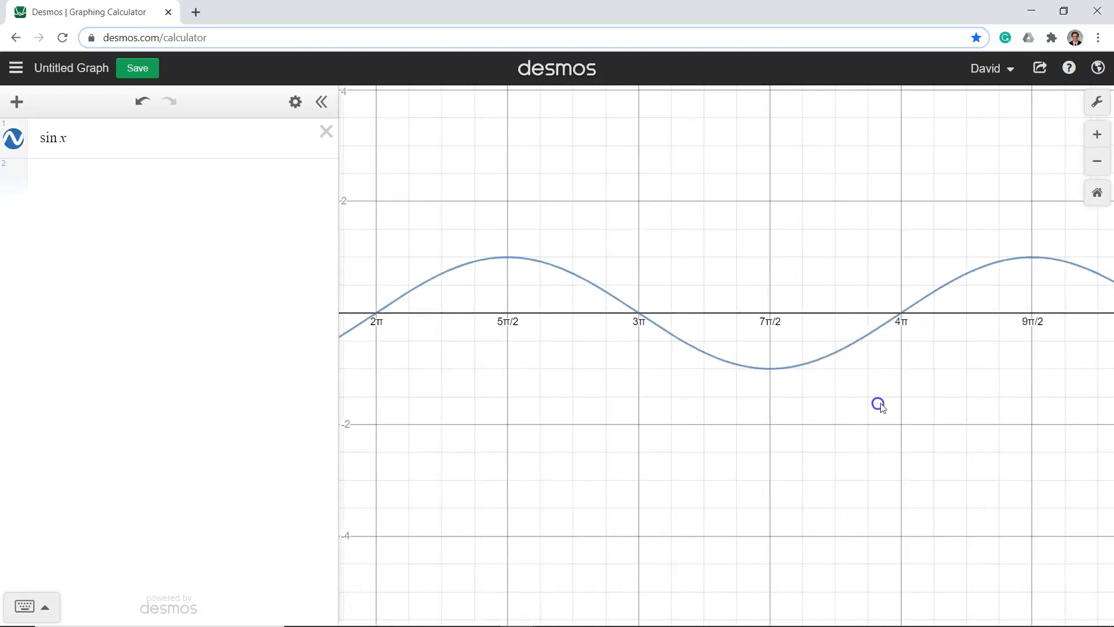
drag(609, 385, 920, 390)
drag(648, 408, 907, 425)
drag(583, 403, 706, 410)
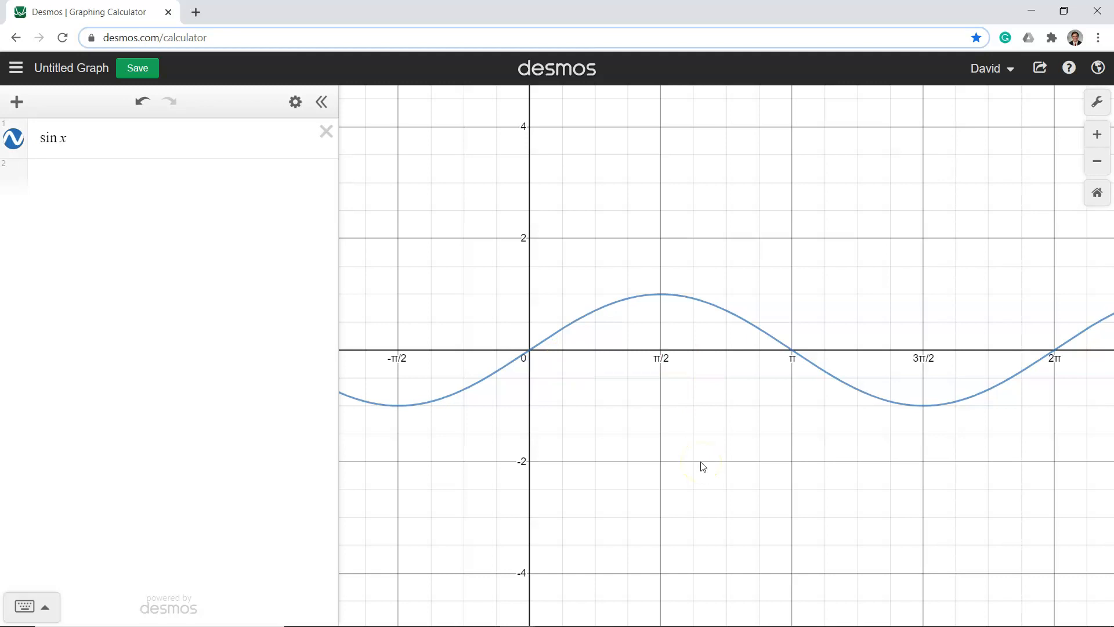
Try the polar grid in the graph settings and switch back to the Cartesian grid
click(1098, 107)
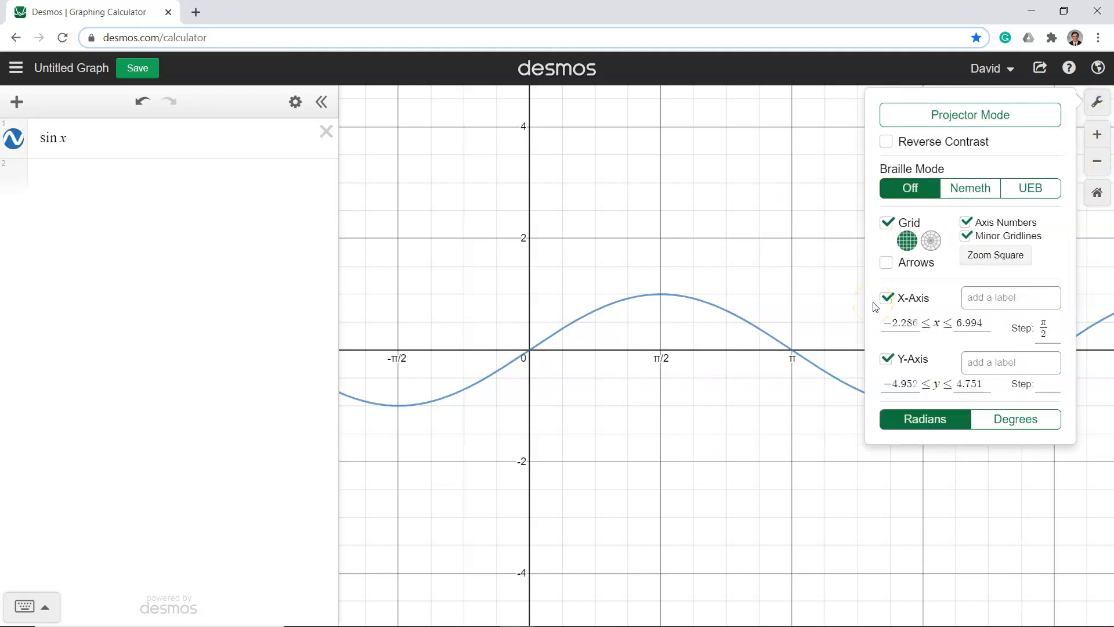
click(930, 241)
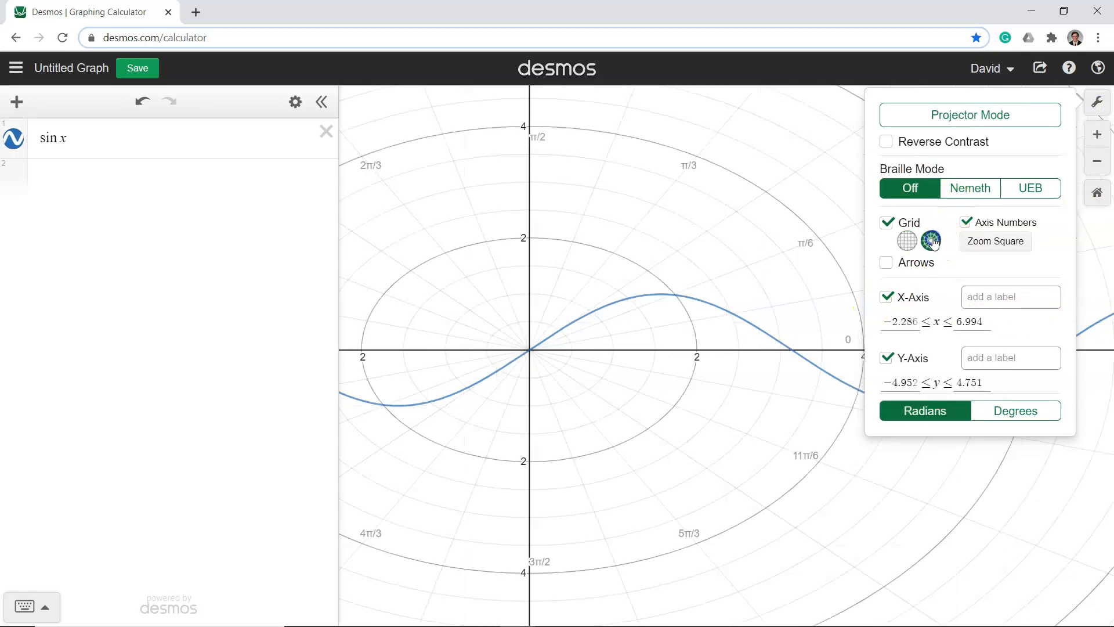
click(907, 241)
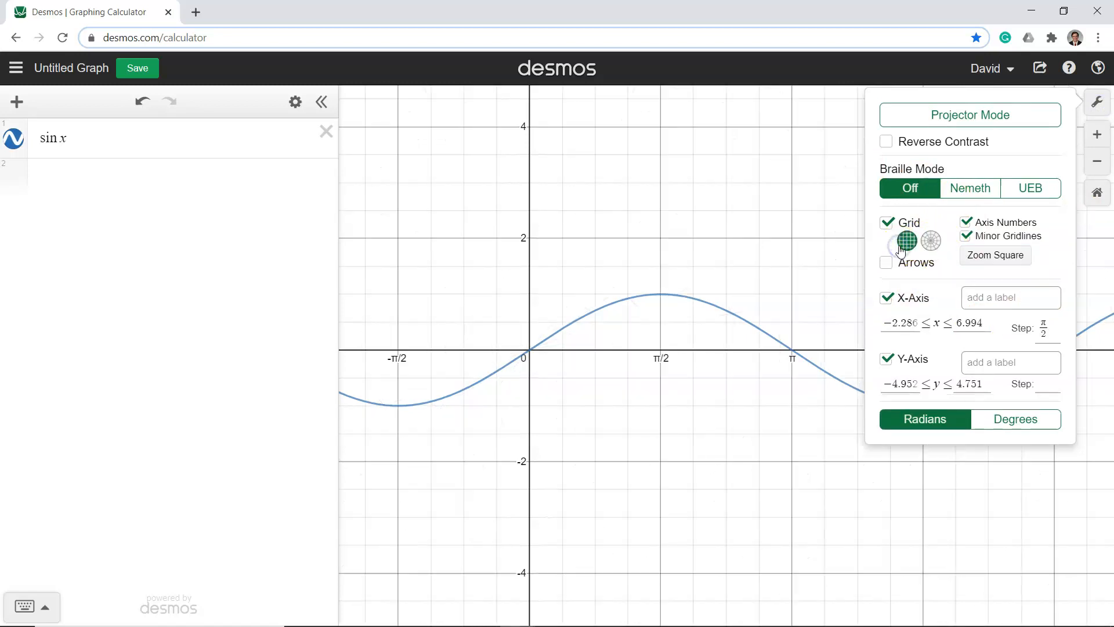
click(931, 242)
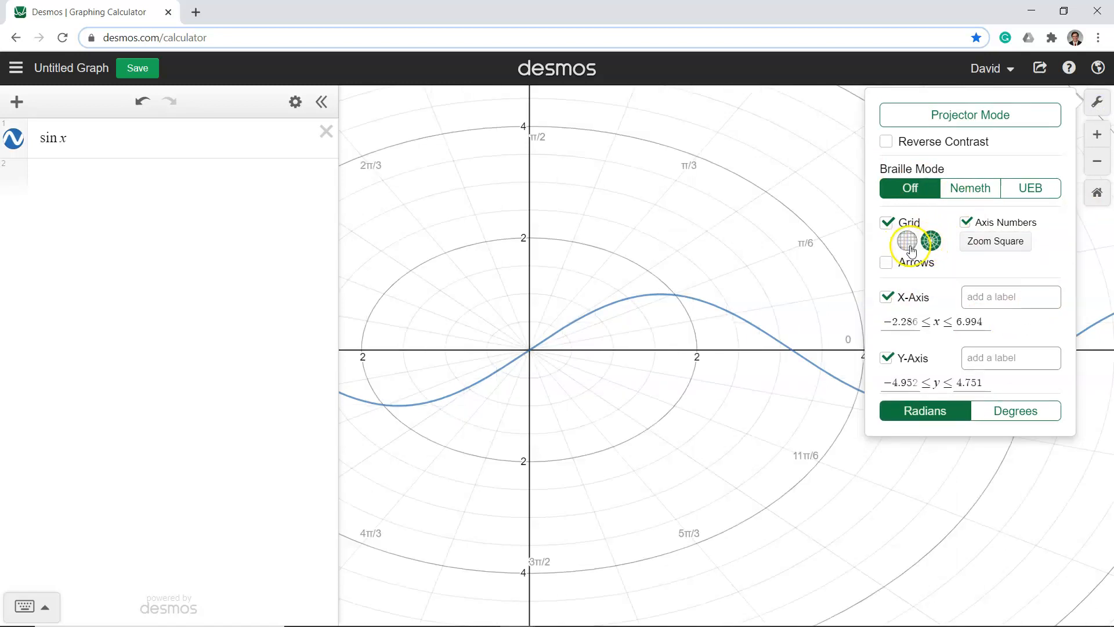
click(908, 242)
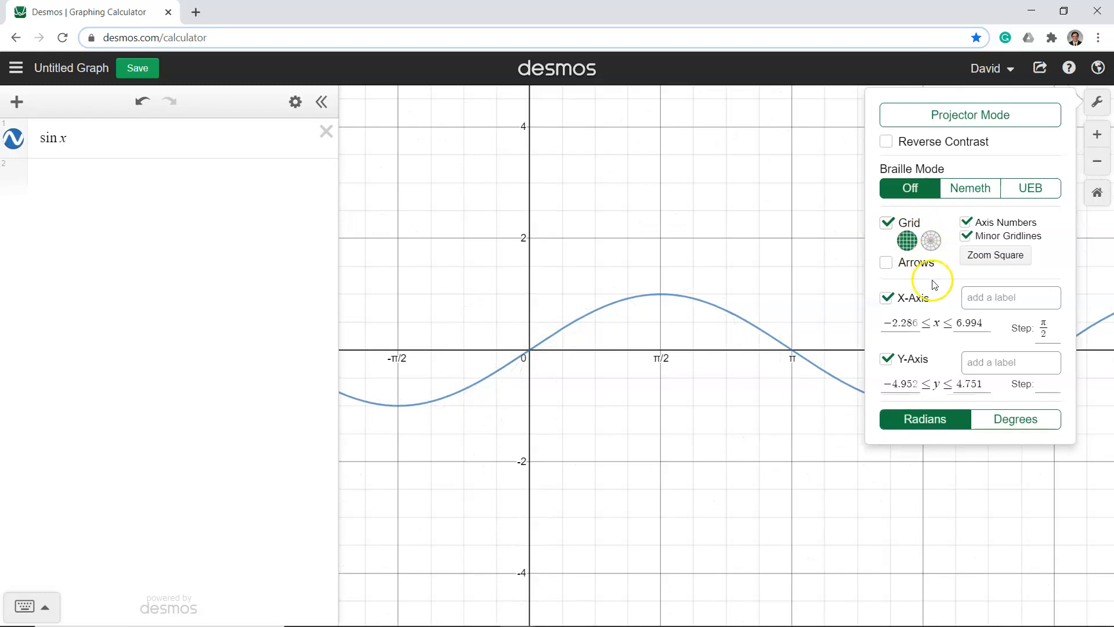
Set the lower bound of the x-axis to −3π
click(913, 323)
key(BackSpace)
key(BackSpace)
key(BackSpace)
key(BackSpace)
key(BackSpace)
key(BackSpace)
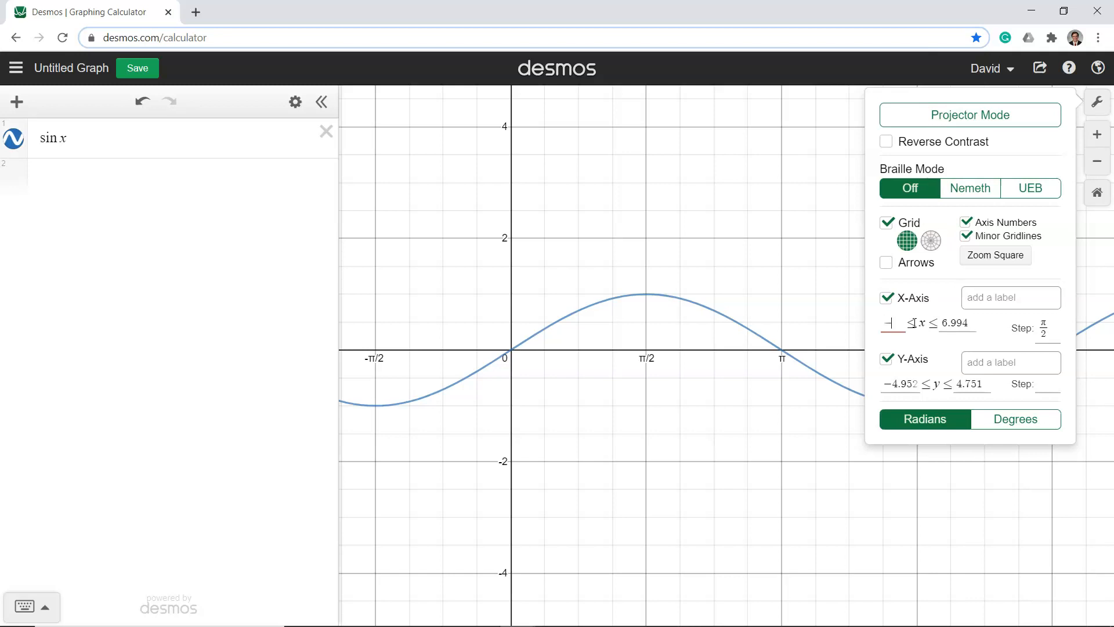
text(3pi)
Set the upper bound of the x-axis to 7π/4 and hide the expression list
click(958, 324)
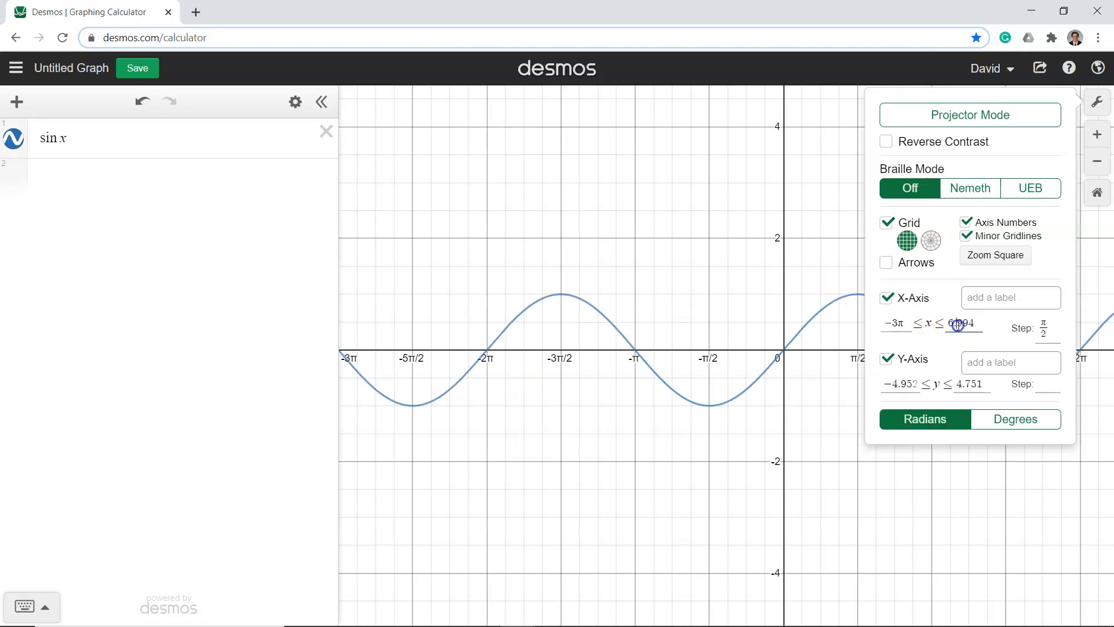
key(BackSpace)
key(BackSpace)
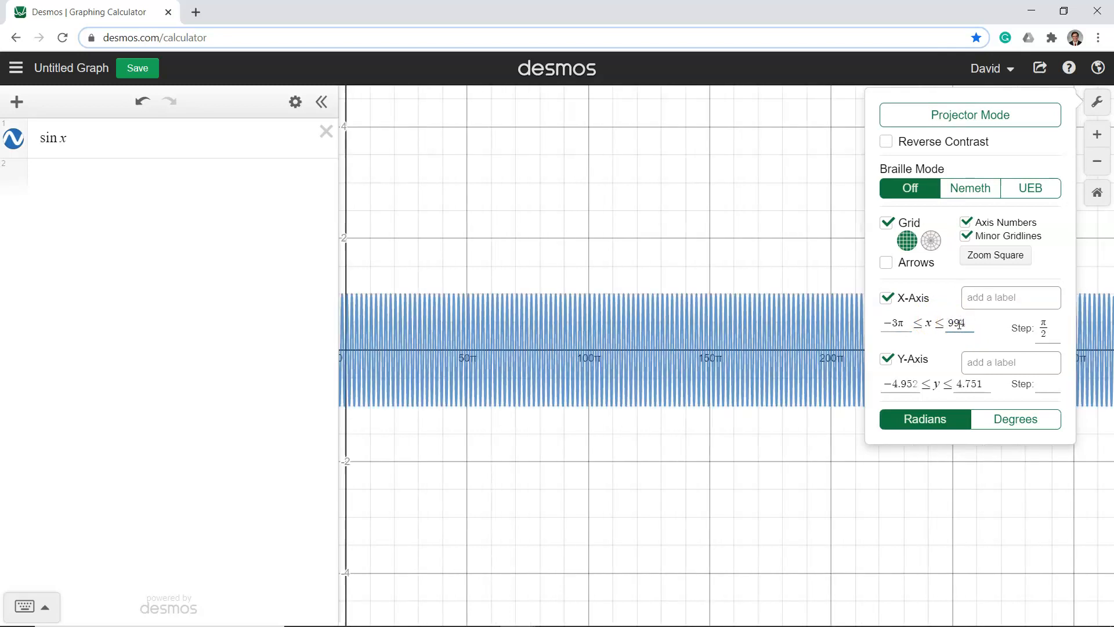
key(Delete)
key(Delete)
key(Delete)
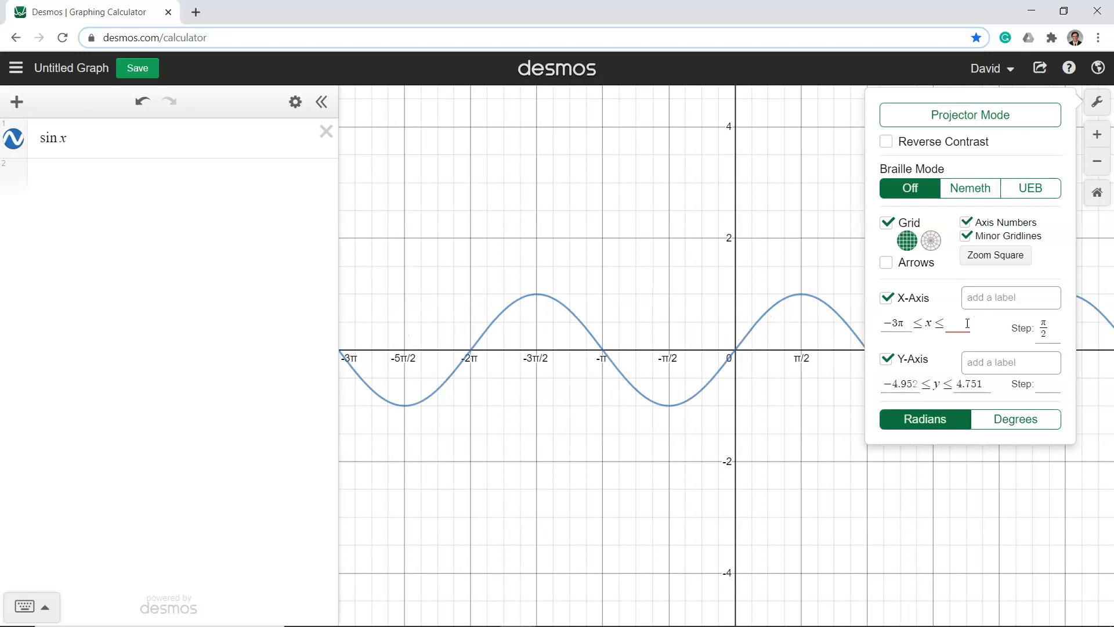
text(7pi)
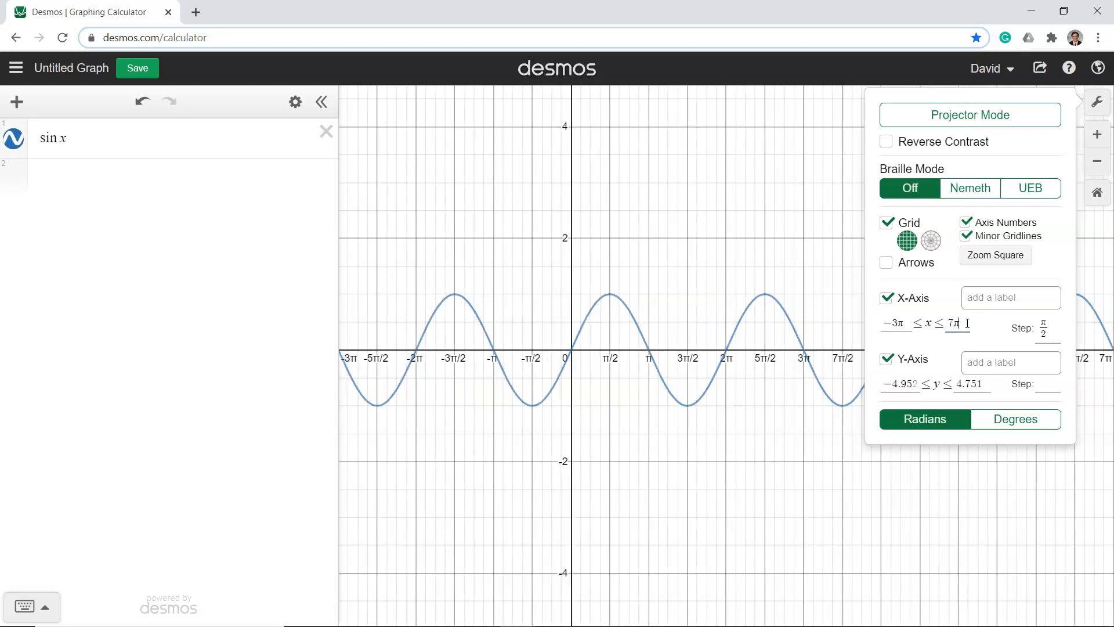
text(/)
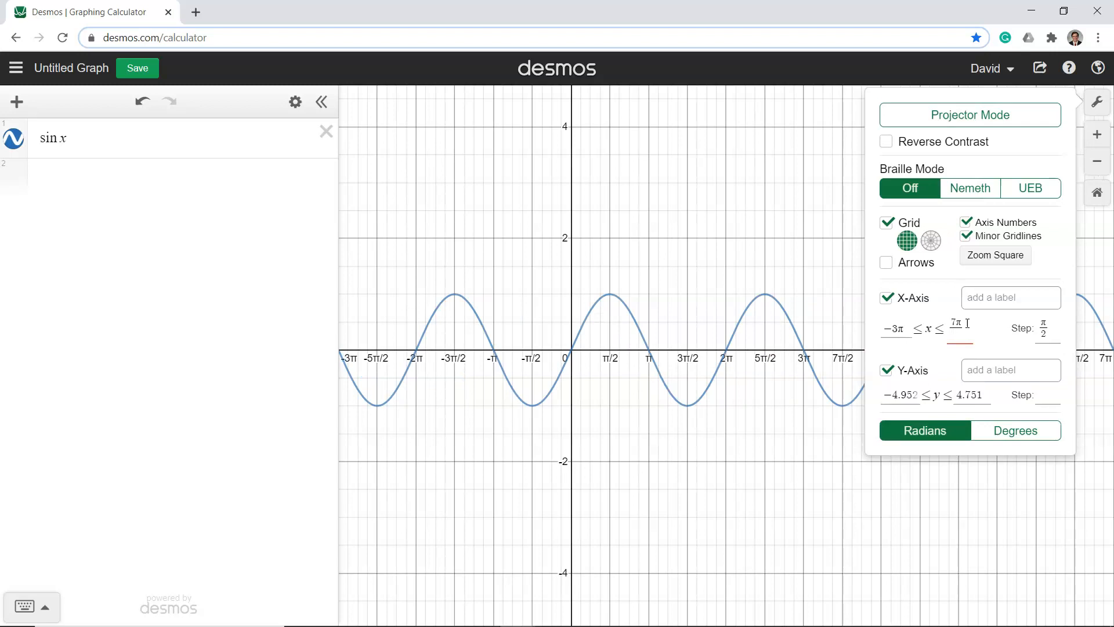
text(4)
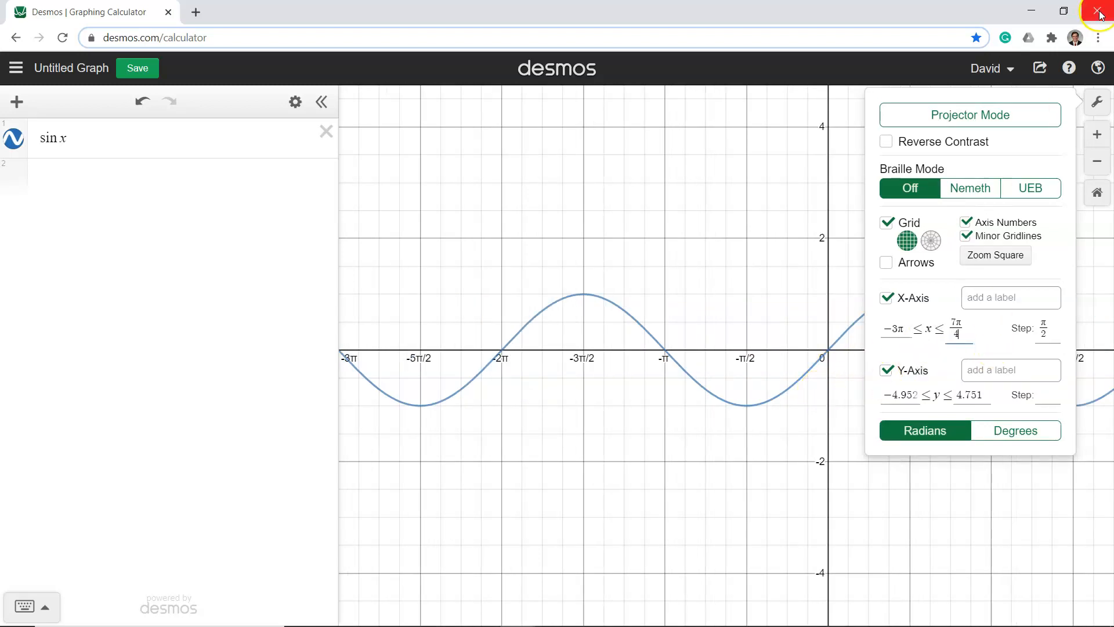
click(1097, 105)
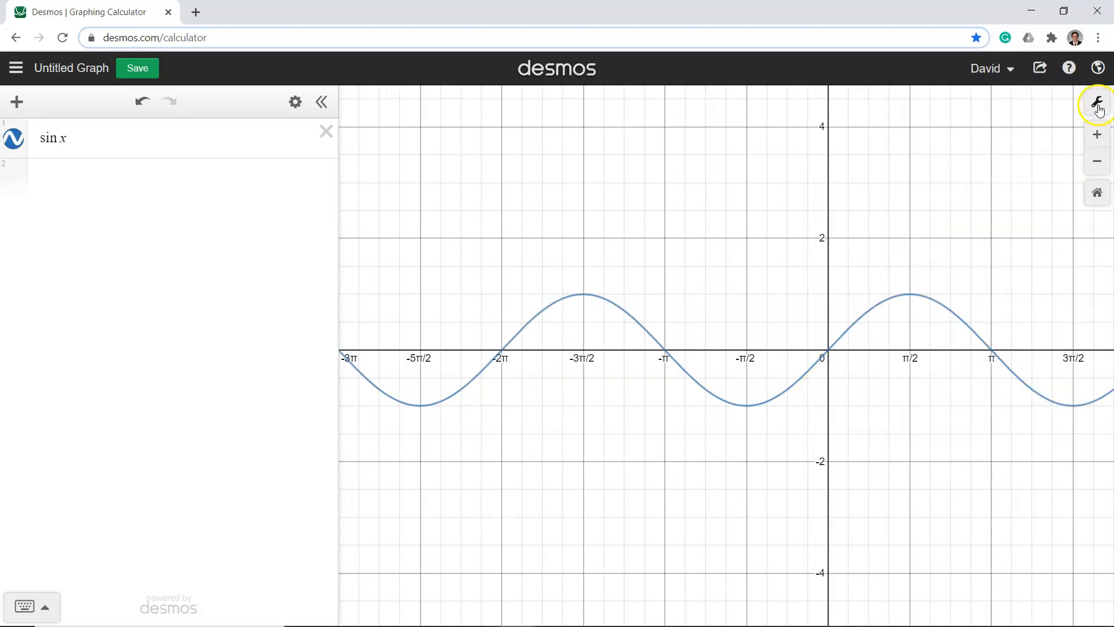
click(322, 102)
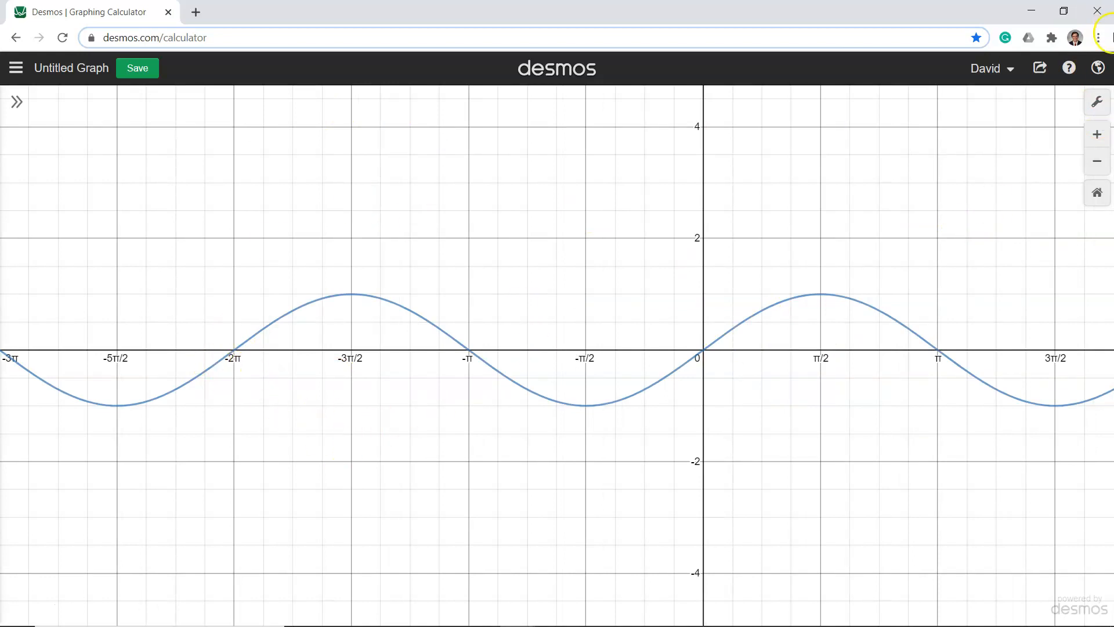
Re-enter the π in the x-axis lower bound of −3π and close the graph settings
click(1100, 107)
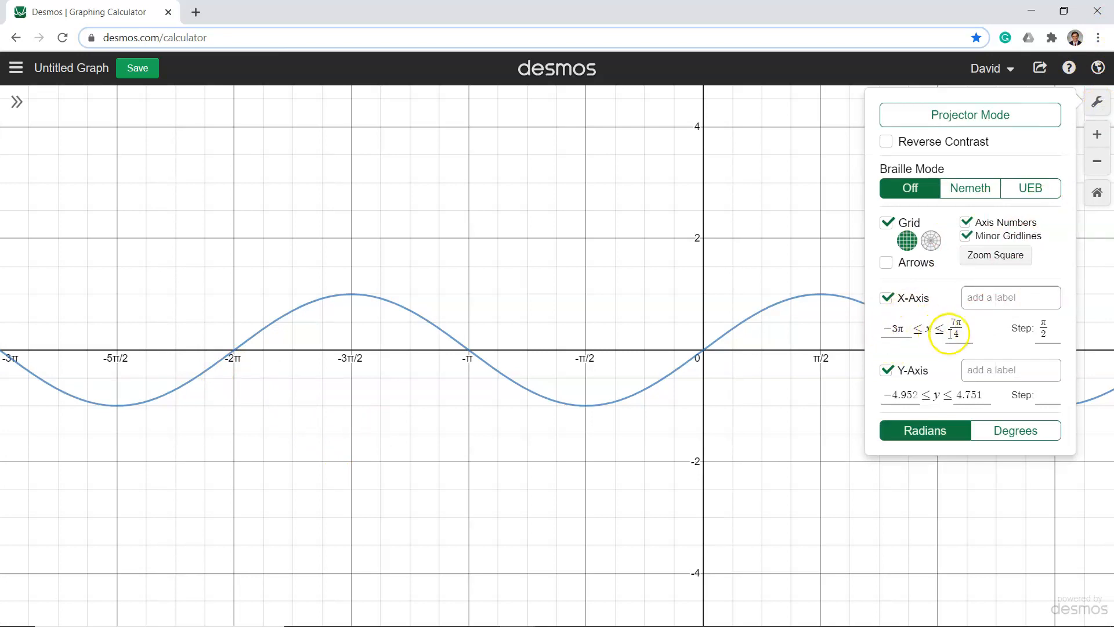
double_click(928, 328)
click(905, 331)
key(BackSpace)
text(pi)
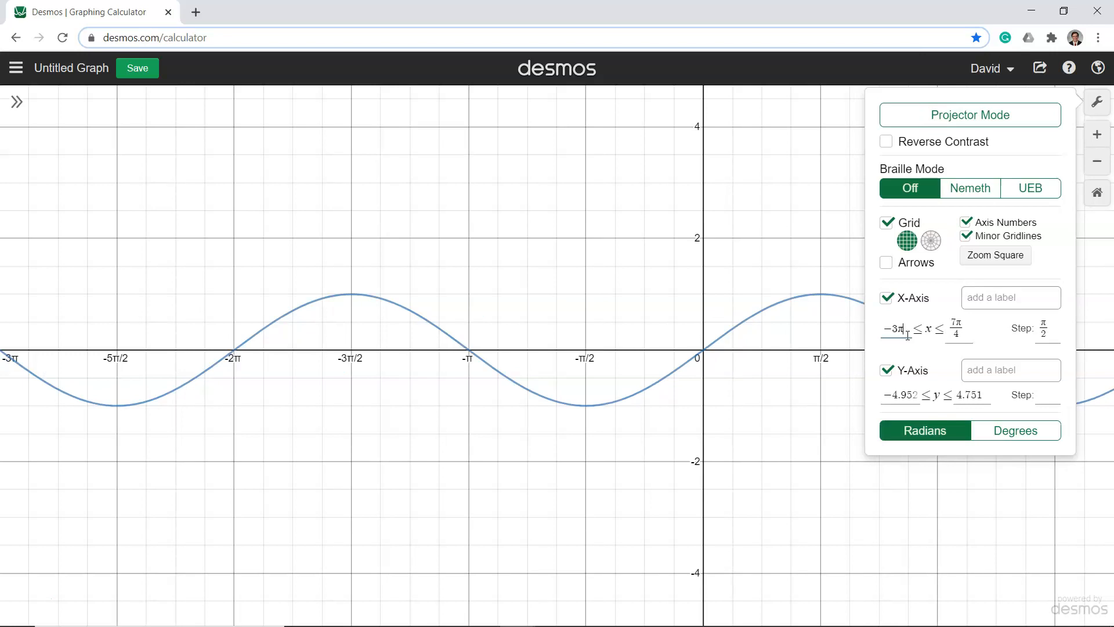
click(1105, 102)
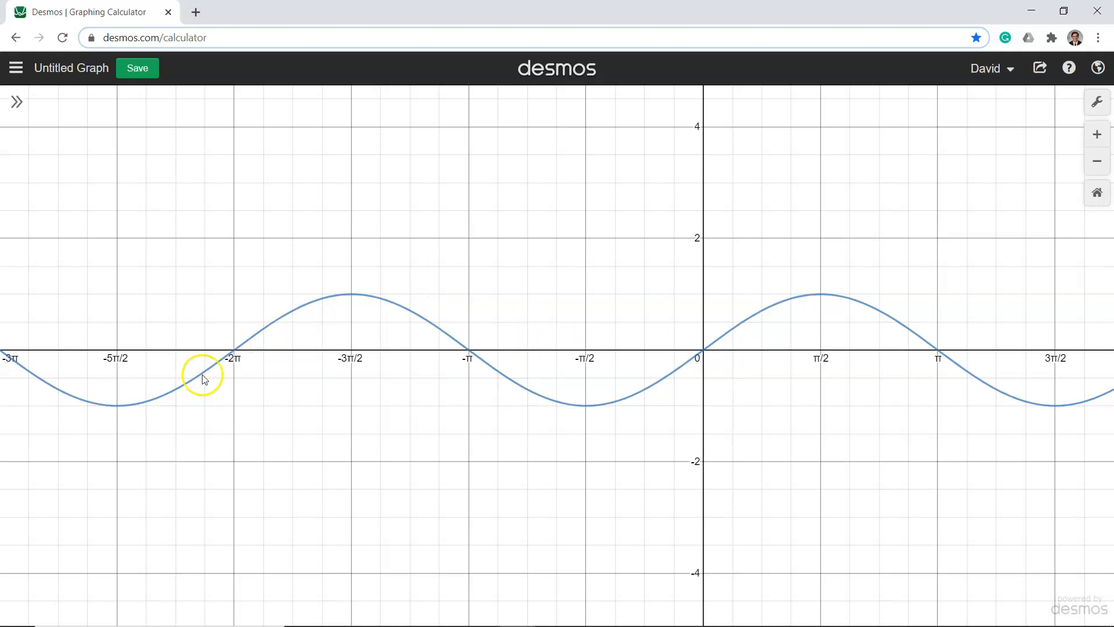
Show the coordinate labels of the sine curve's x-intercepts at −2π, −π, 0 and π
click(233, 349)
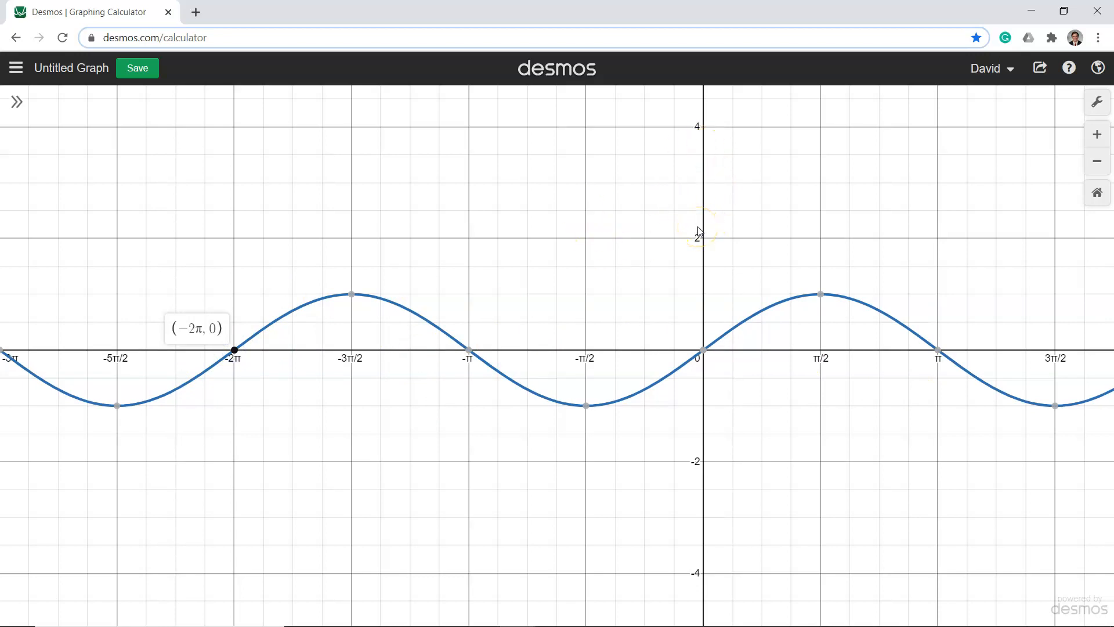
click(235, 351)
click(234, 351)
click(468, 351)
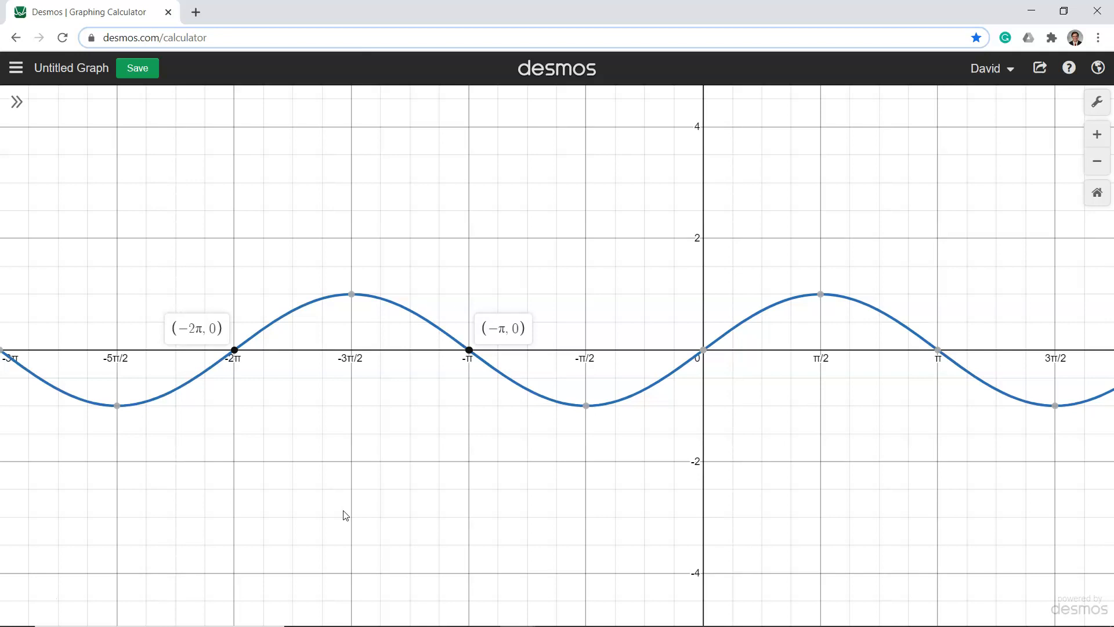
click(233, 349)
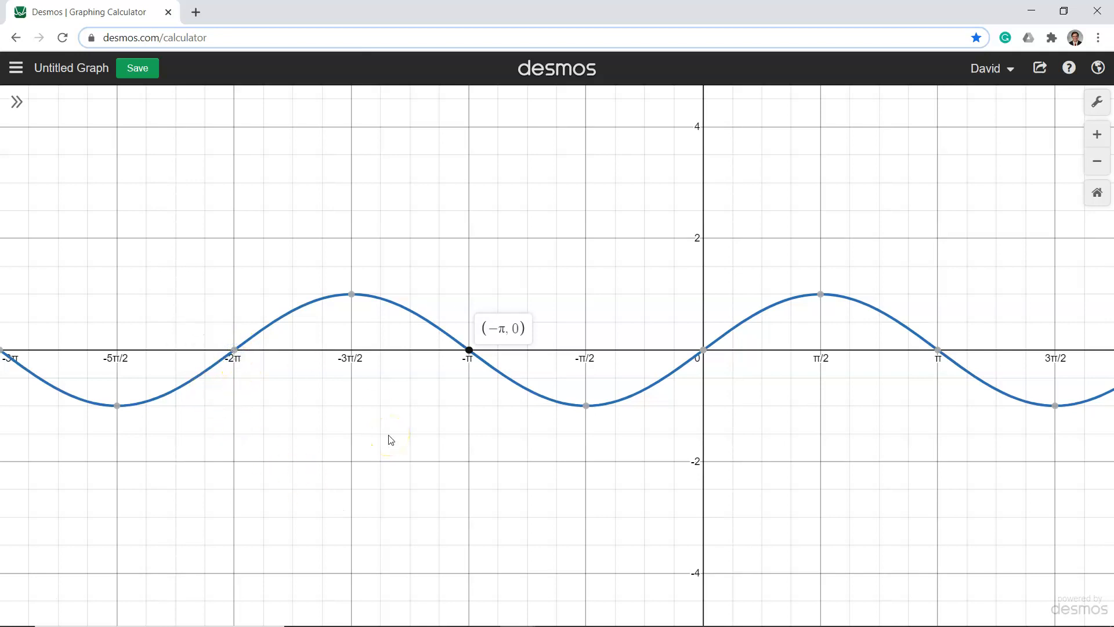
click(234, 350)
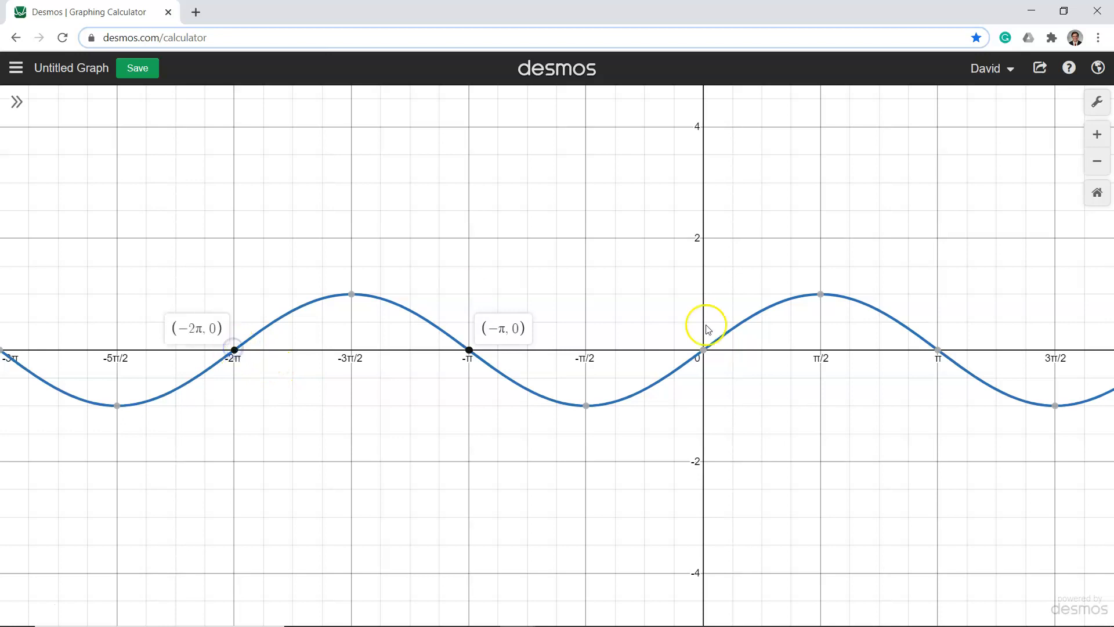
click(703, 350)
click(931, 361)
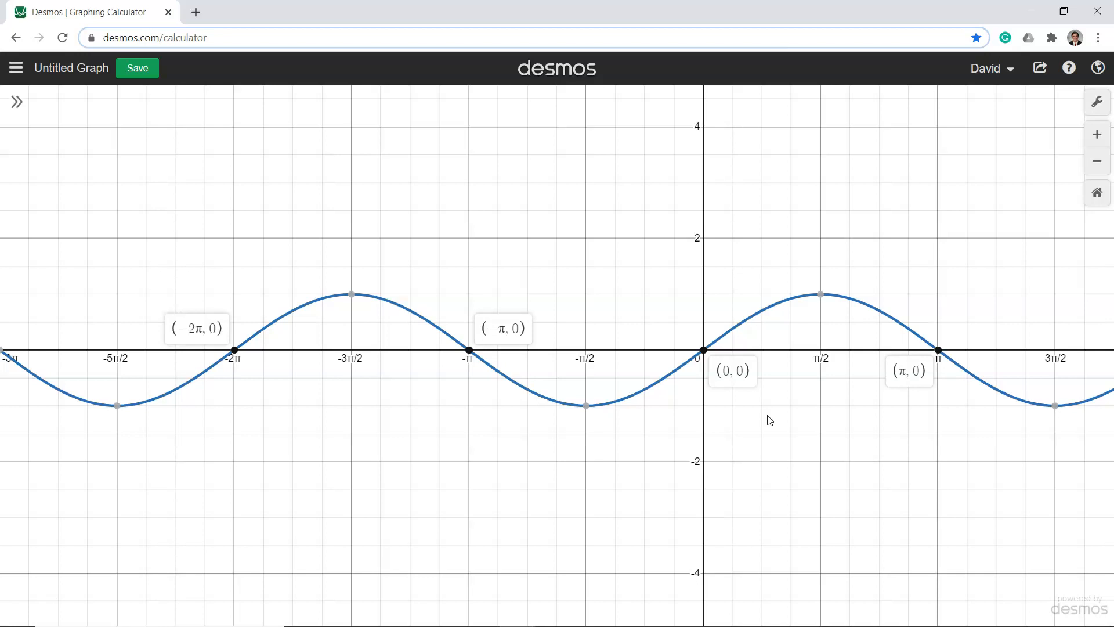
Show the coordinate labels of the sine curve's turning points at −3π/2, −π/2 and −5π/2
click(352, 295)
click(587, 405)
click(118, 407)
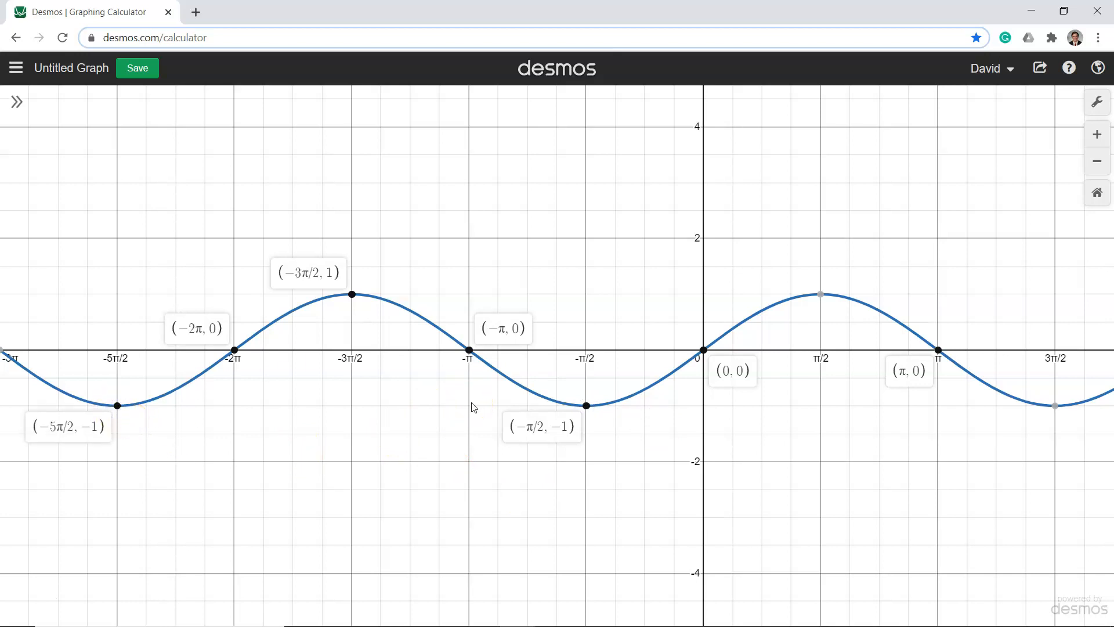
Set the lower bound of the x-axis to 0 in the graph settings
drag(676, 398, 406, 410)
drag(620, 401, 423, 400)
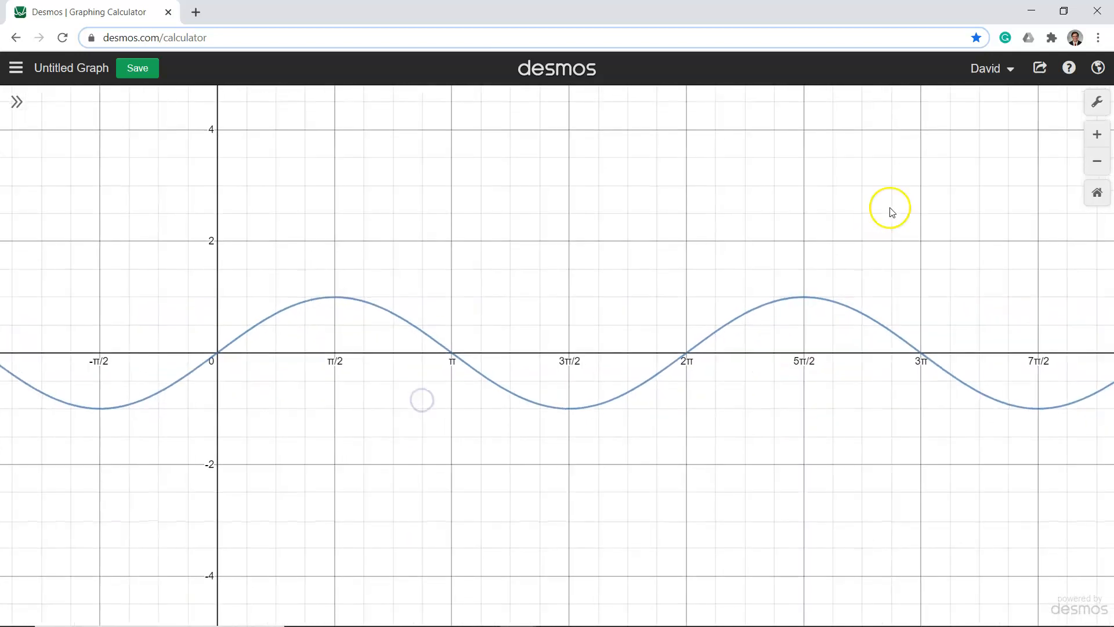
click(1096, 102)
click(907, 319)
drag(915, 323, 859, 327)
key(BackSpace)
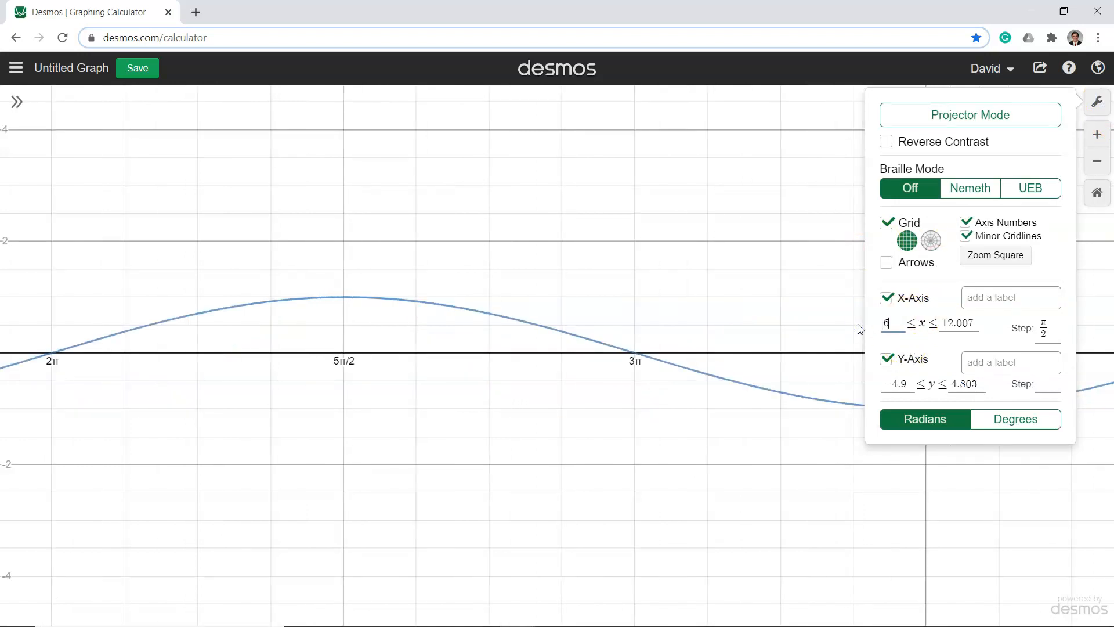
text(0)
Set the upper bound of the x-axis to 2π and close the graph settings
click(952, 322)
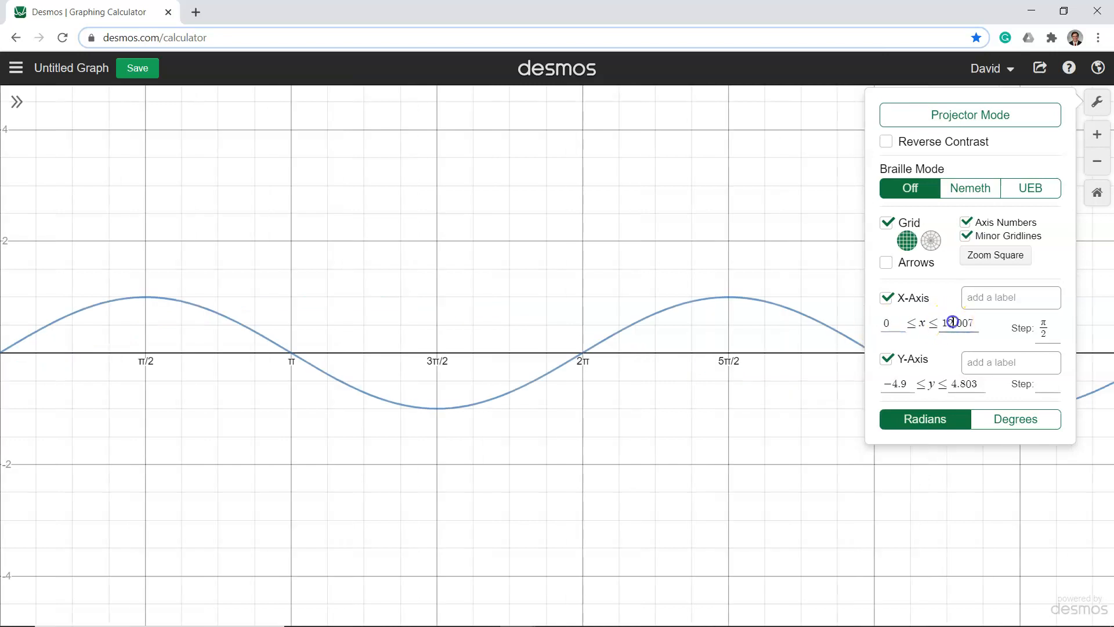
drag(971, 323, 930, 325)
key(BackSpace)
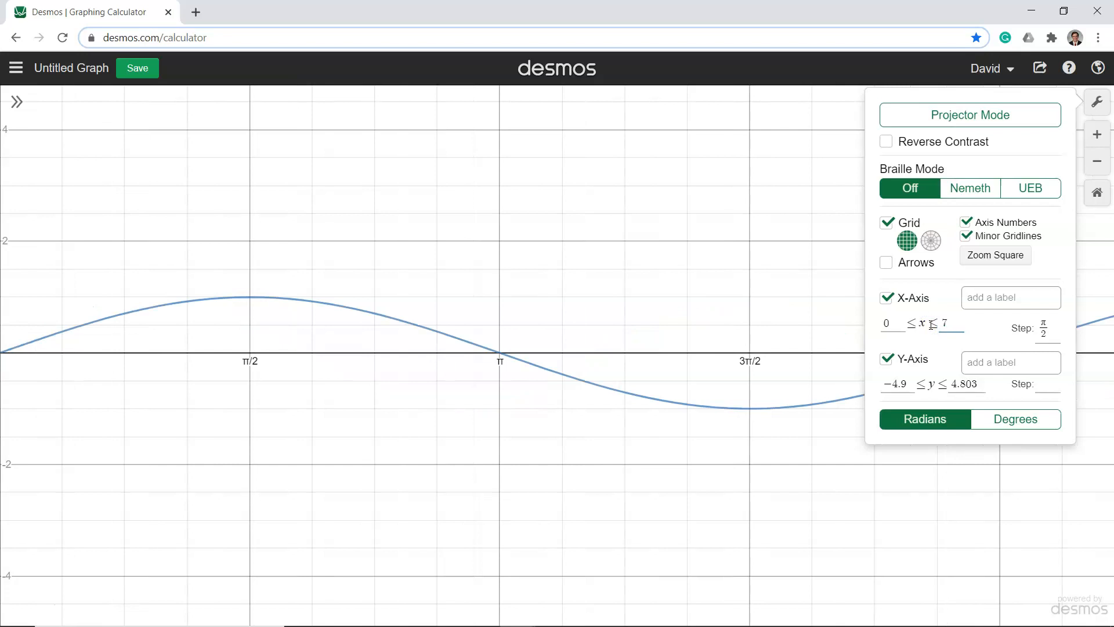
text(2)
click(931, 325)
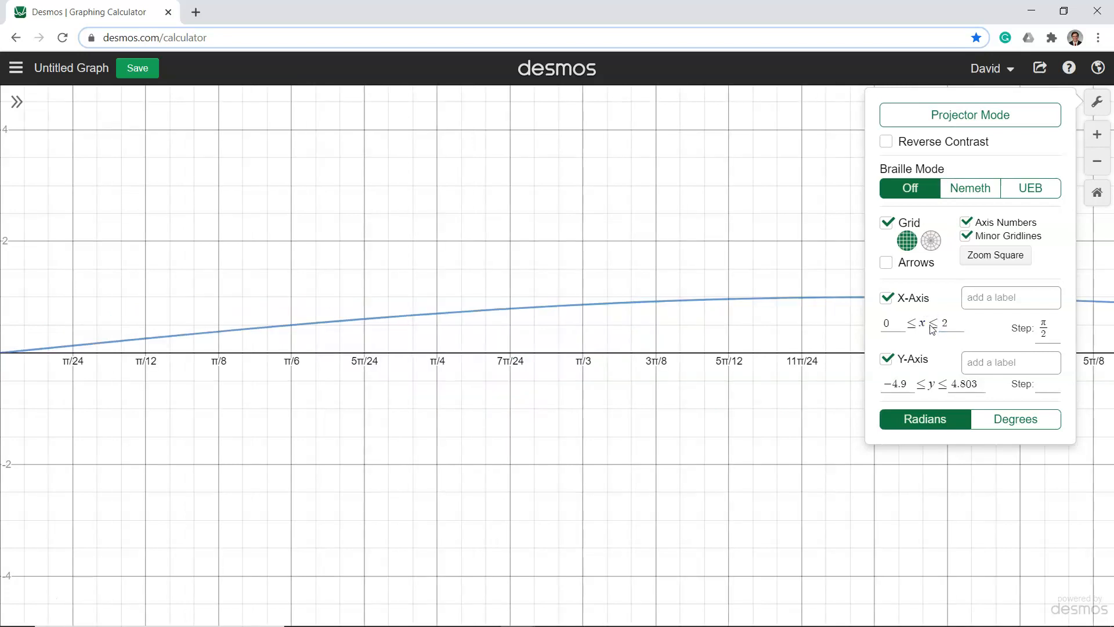
key(Escape)
click(1098, 101)
click(957, 314)
text(pi)
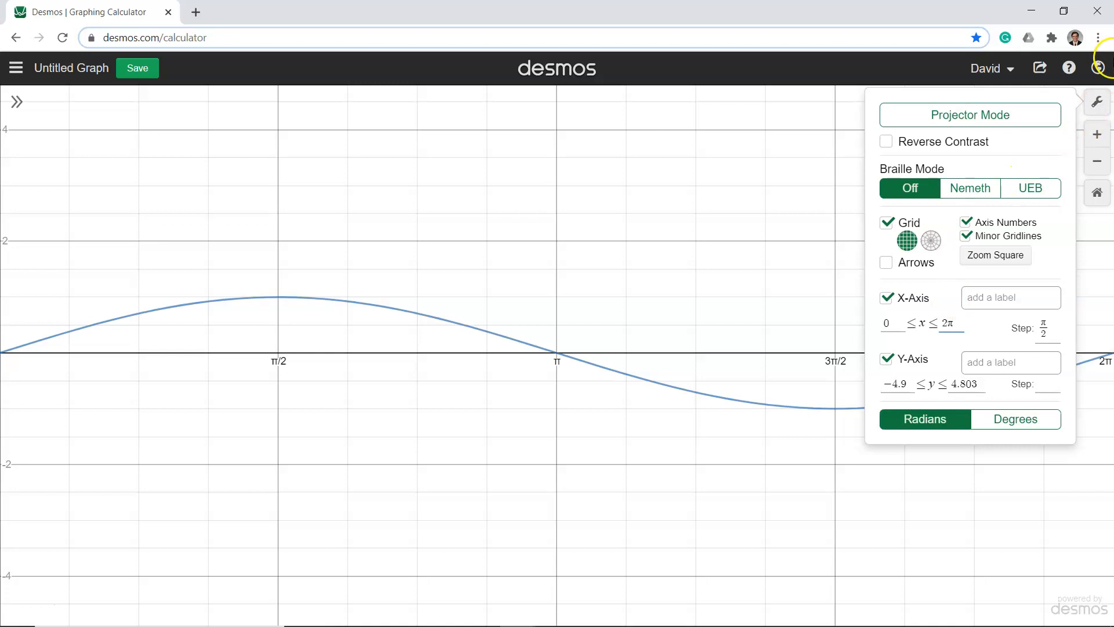
click(1097, 102)
click(533, 315)
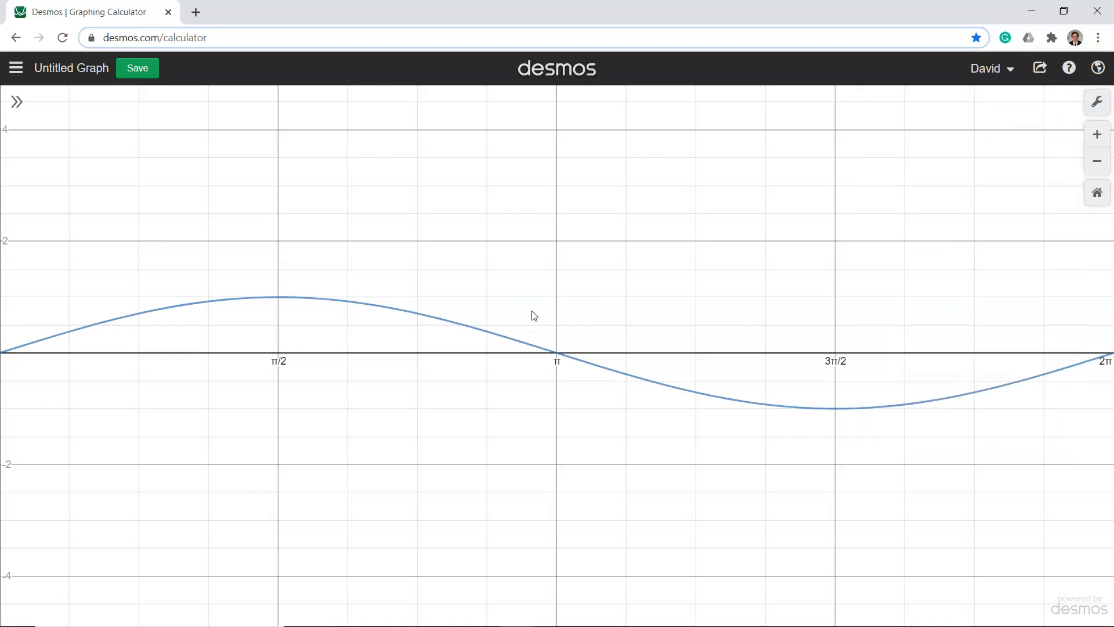
Show the coordinate labels of the sine curve's key points at 0, π/2, π, 3π/2 and 2π
click(91, 329)
click(8, 361)
click(12, 348)
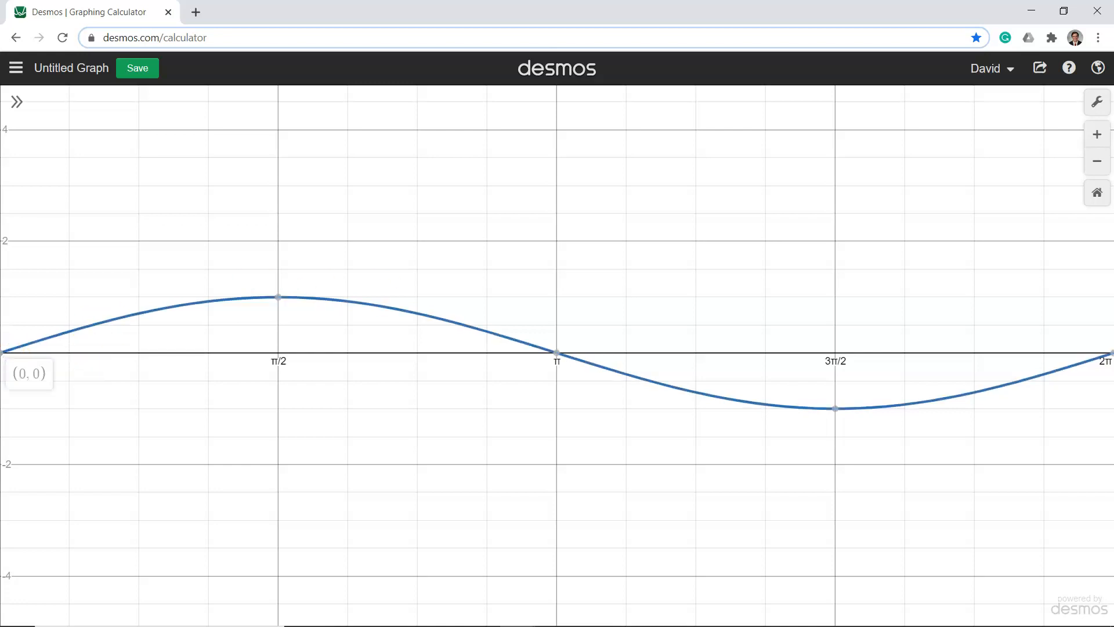
click(185, 346)
click(279, 298)
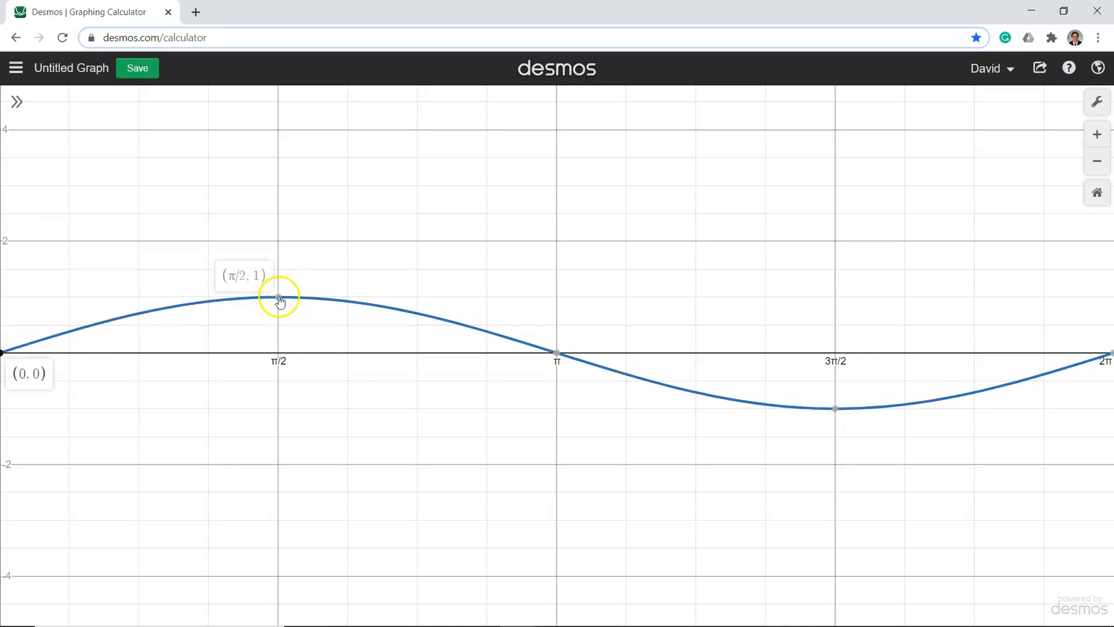
click(557, 352)
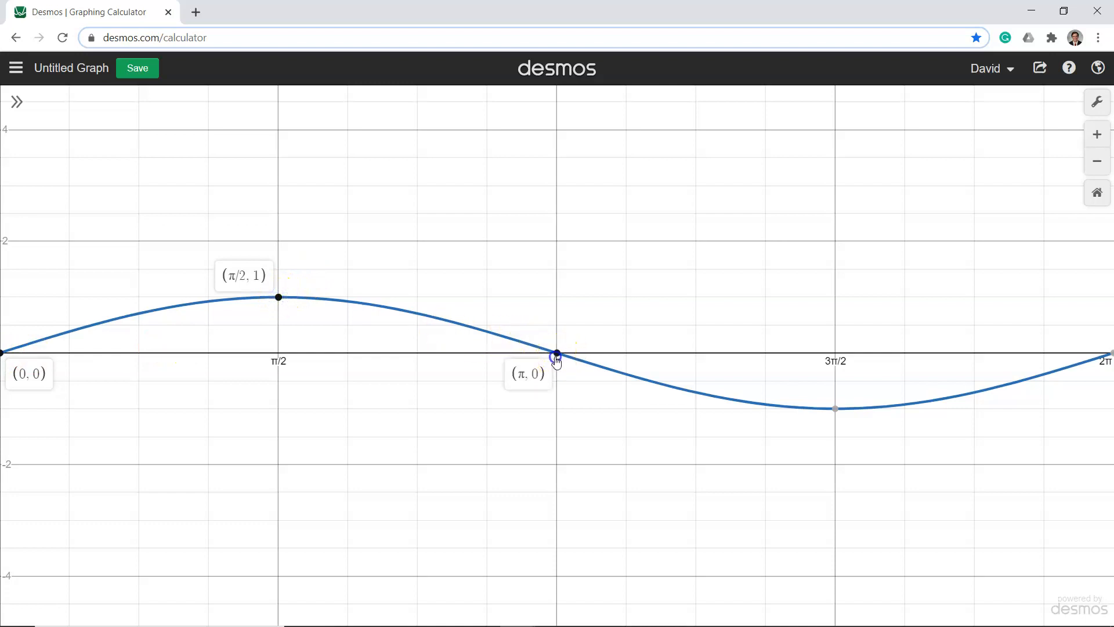
click(836, 409)
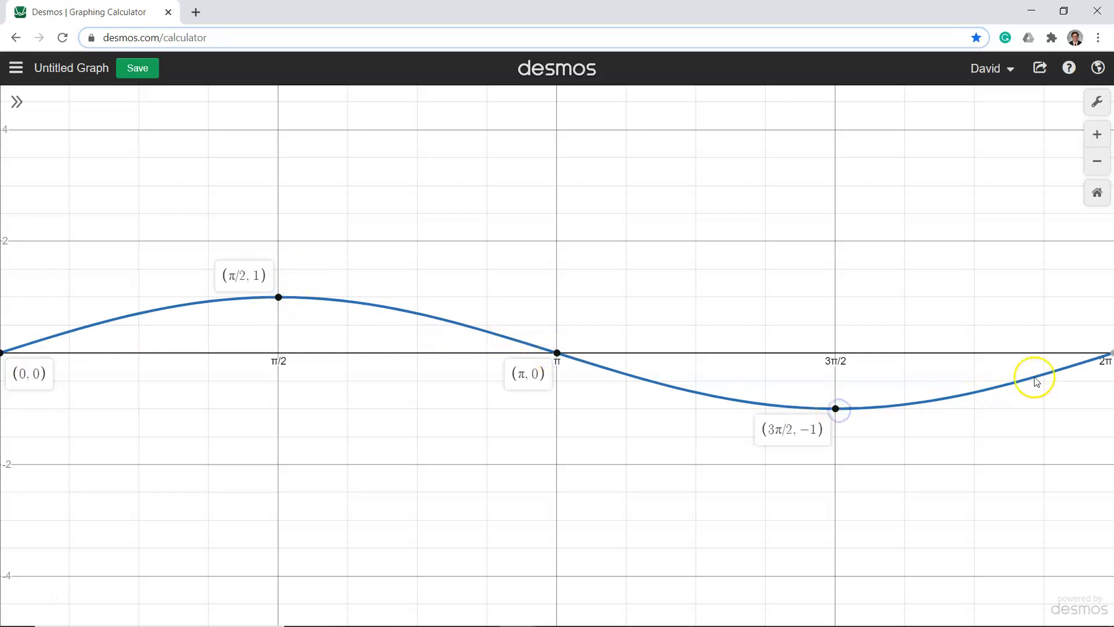
click(1110, 354)
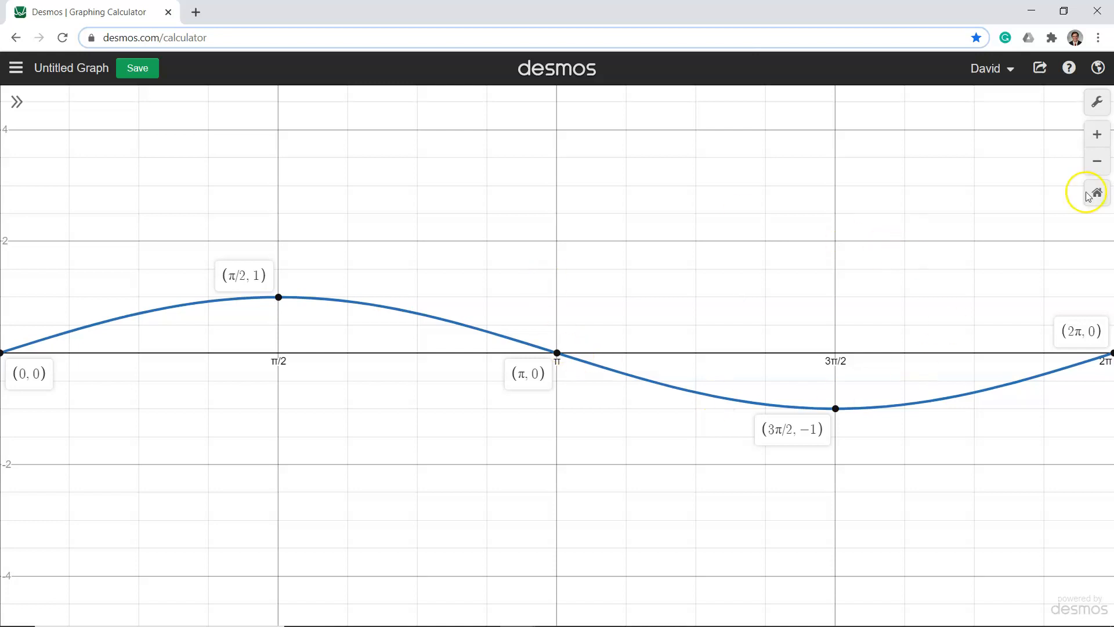
Bring back the expression list and delete the sin x expression
click(1098, 103)
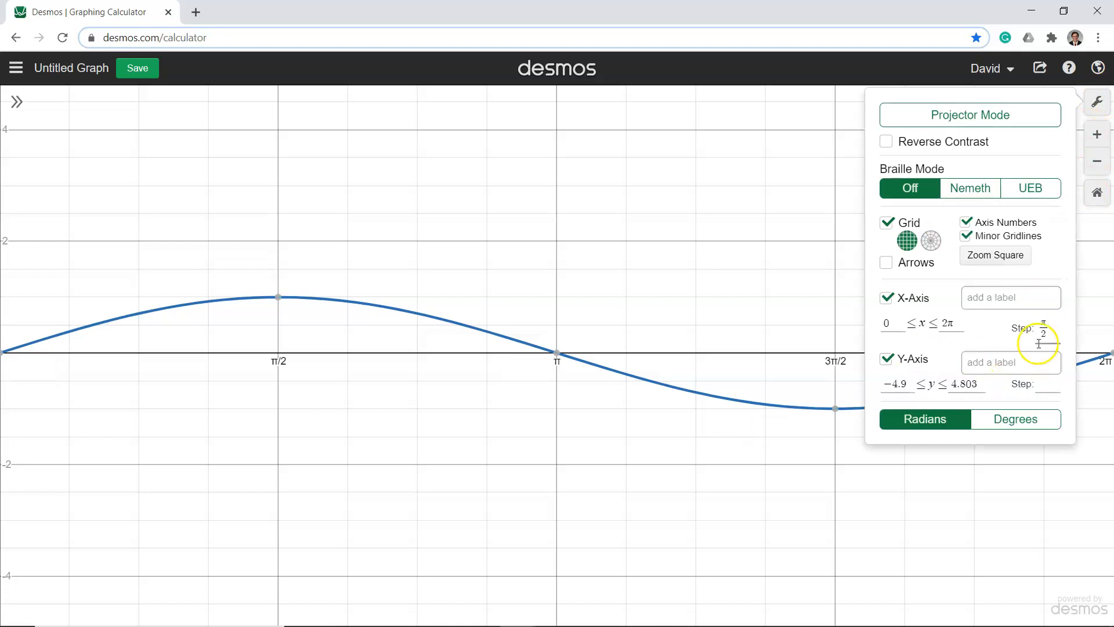
click(1096, 104)
click(17, 102)
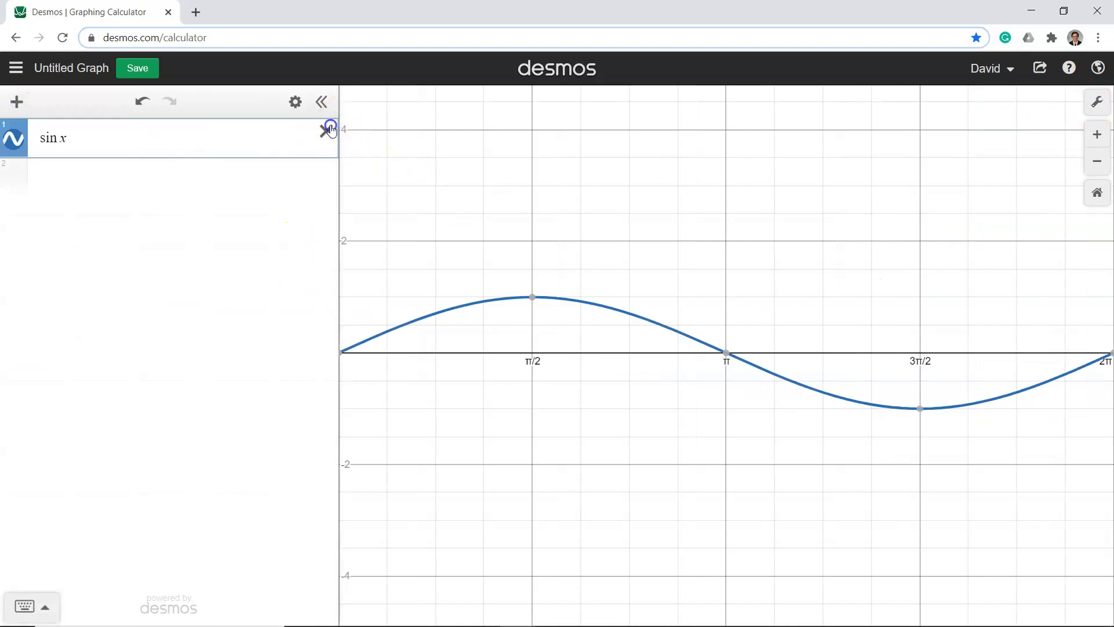
click(325, 131)
Graph 4 sin x in the empty first expression, with the origin near the centre of the view
drag(725, 261, 982, 248)
scroll(984, 253, up, 3)
scroll(984, 253, down, 3)
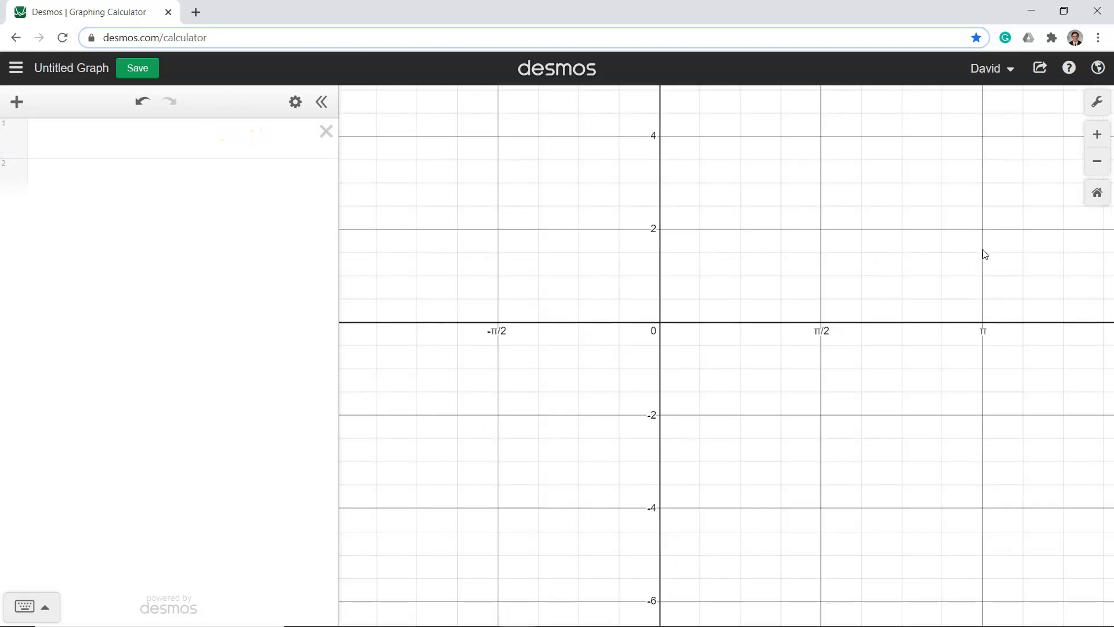
drag(739, 262, 765, 316)
click(227, 146)
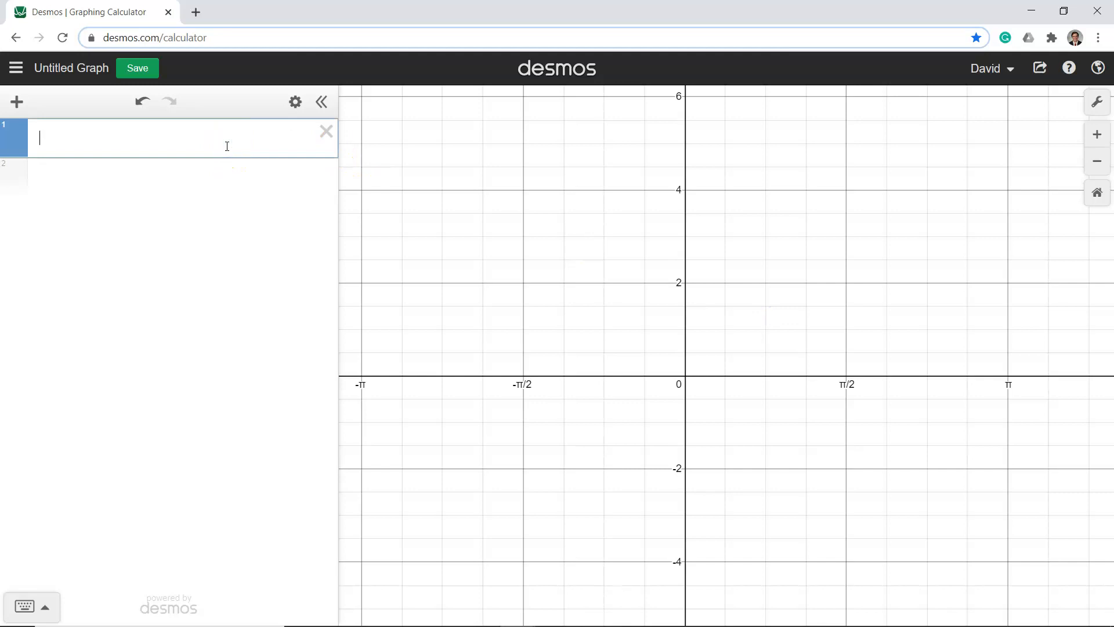
text(4 sin x)
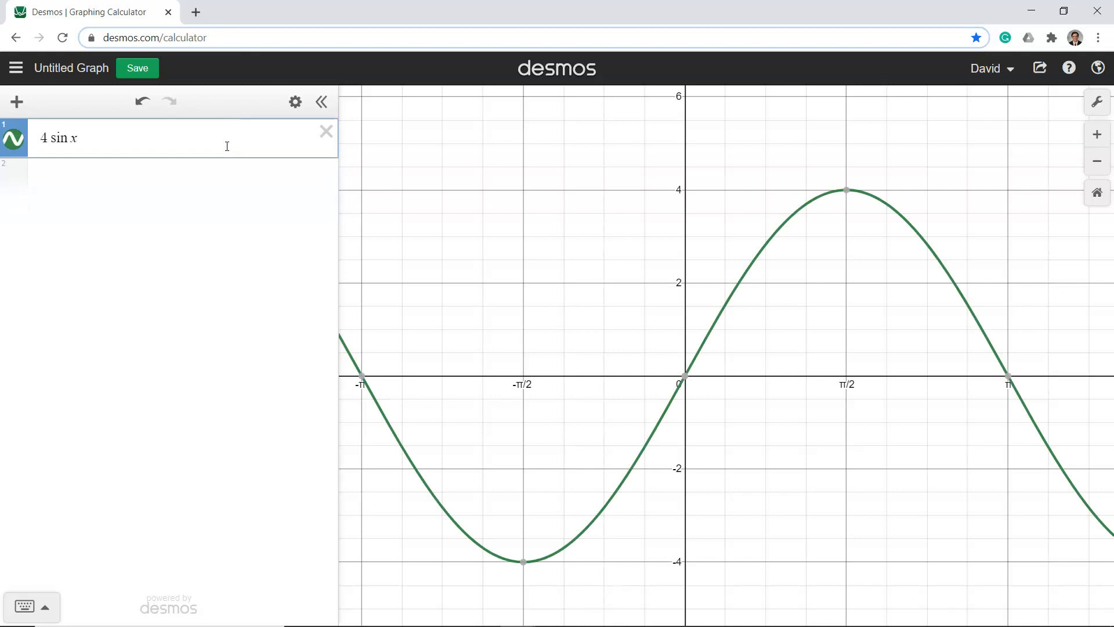
Show the coordinate labels of the 4 sin x curve at 0, π/2, 3π/2, π and 2π
click(848, 192)
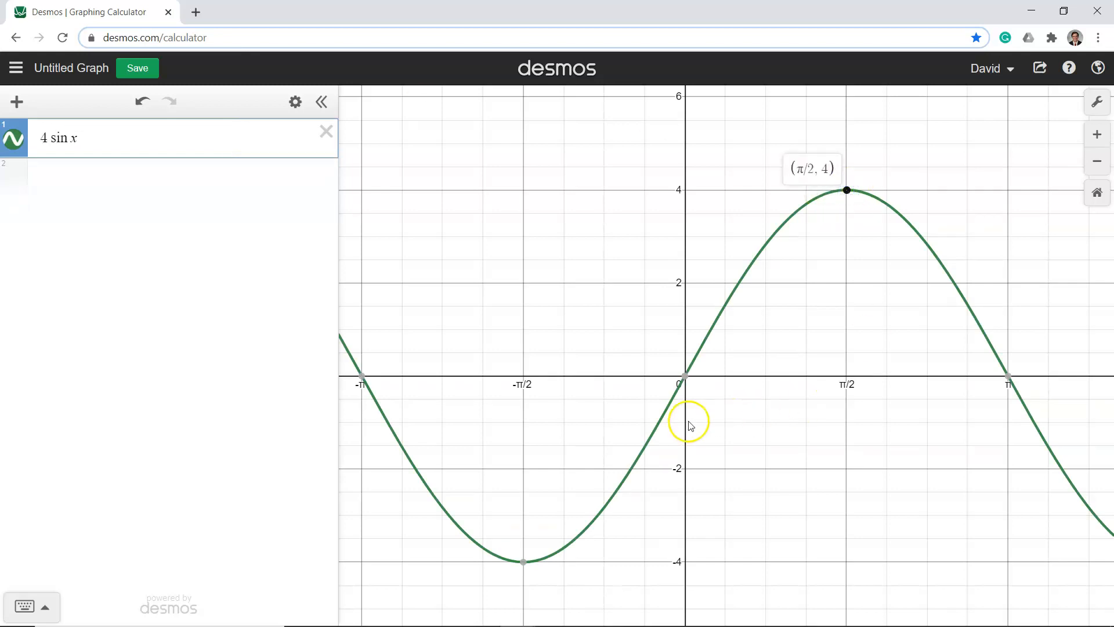
click(685, 376)
drag(817, 401, 500, 400)
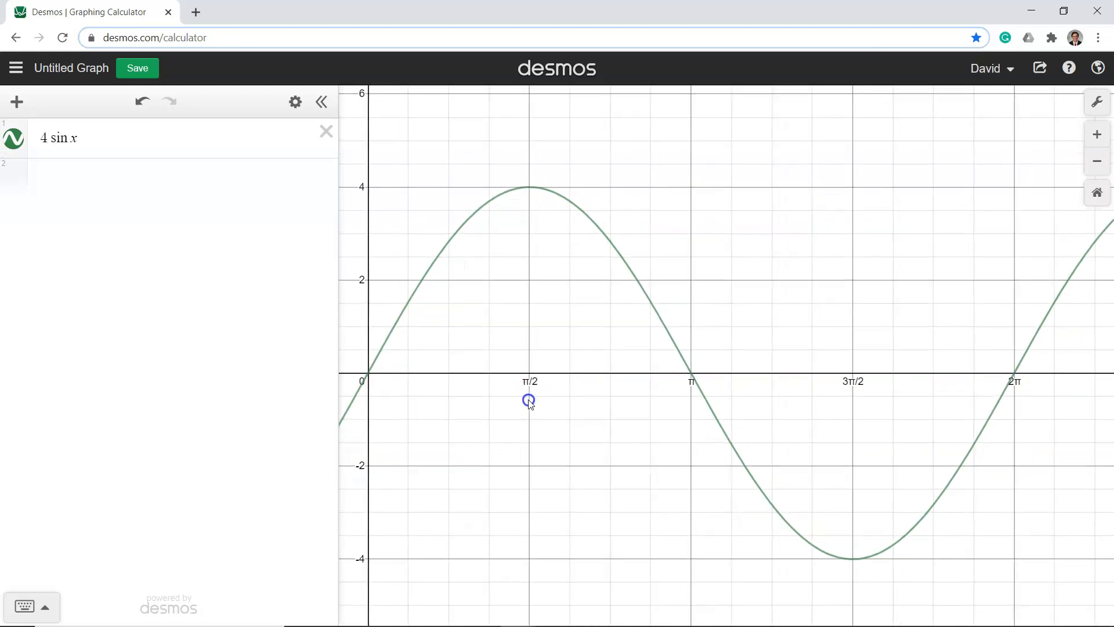
click(367, 374)
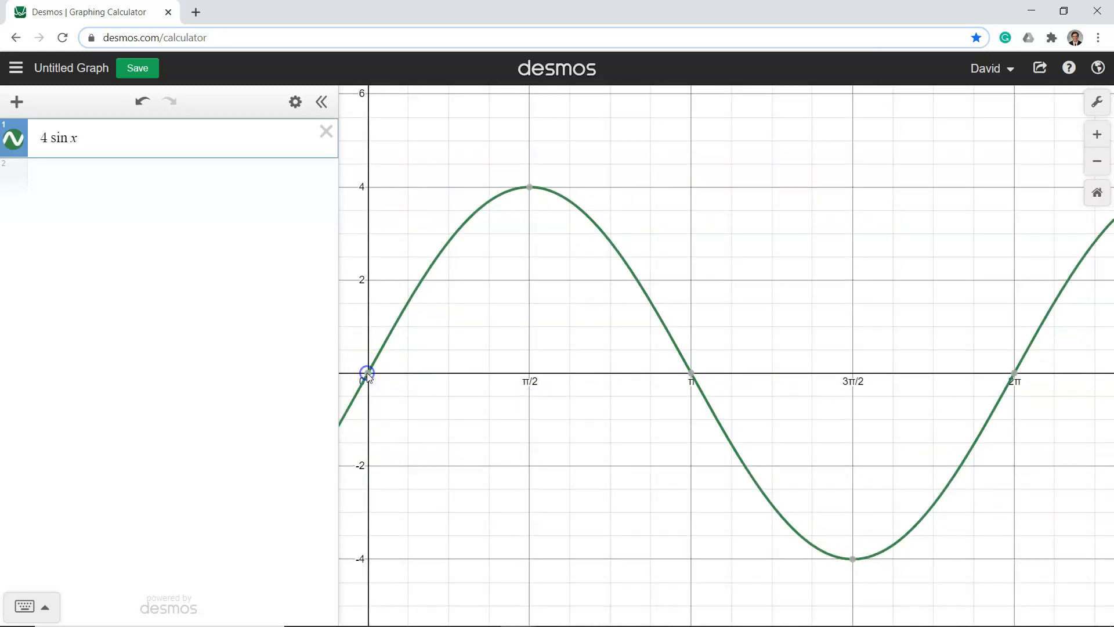
click(530, 188)
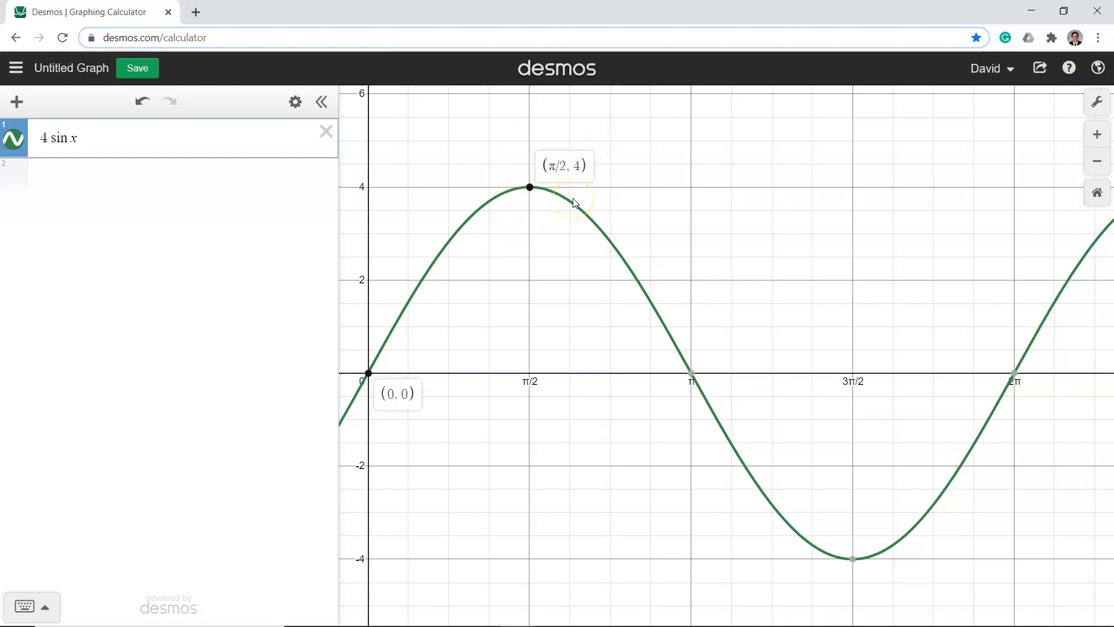
click(853, 559)
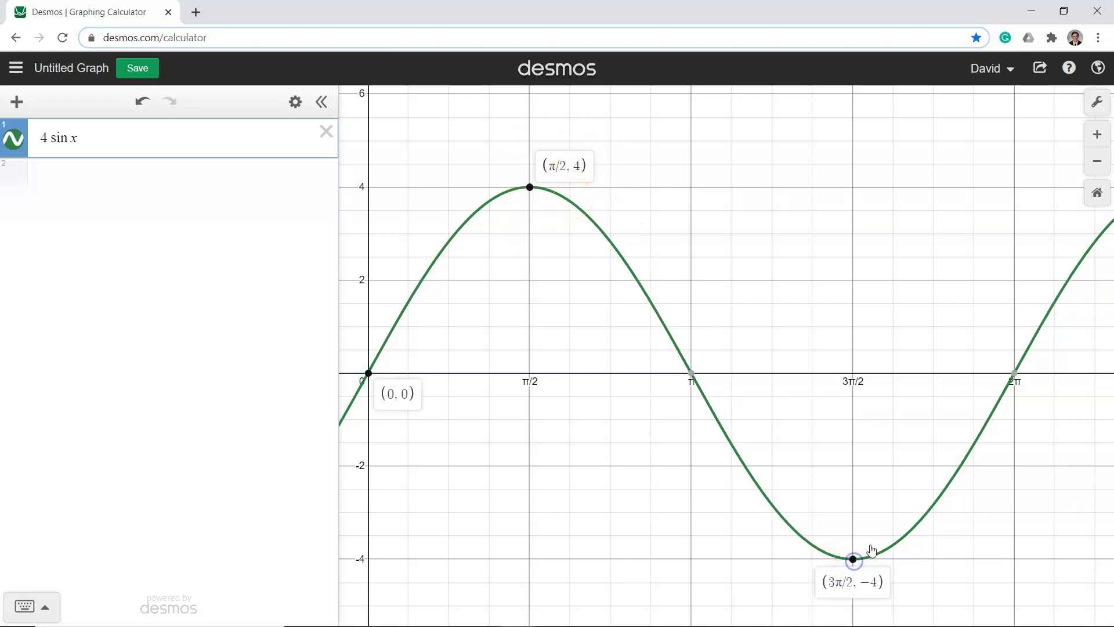
click(691, 373)
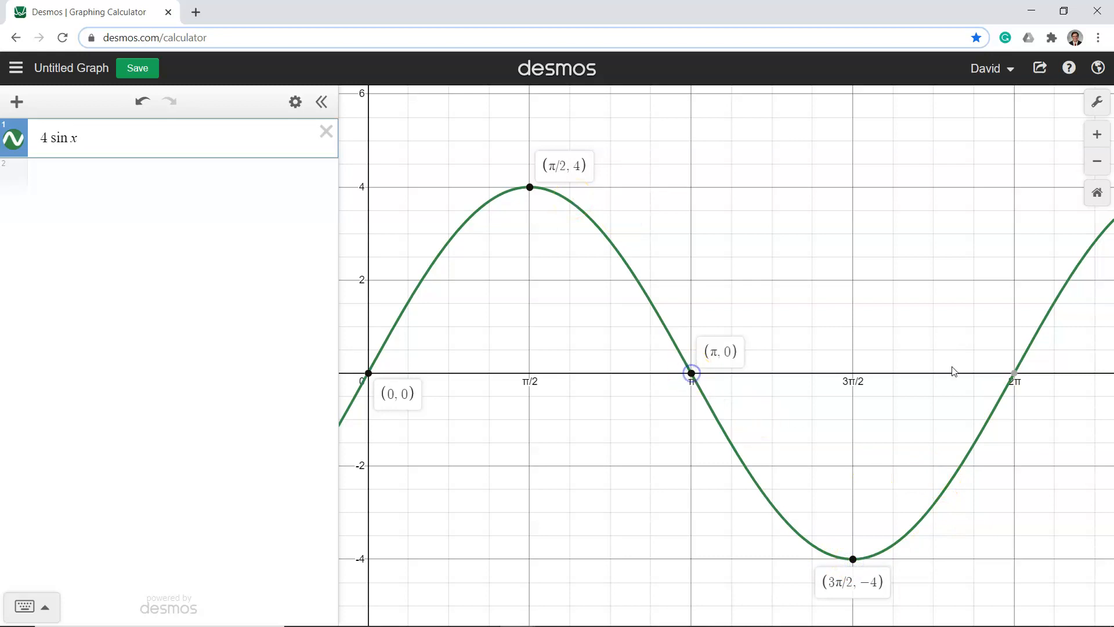
click(1015, 372)
Show the coordinate labels of the 4 sin x curve again, going back from 2π through 3π/2 and π to π/2
drag(1074, 368, 1023, 376)
click(960, 383)
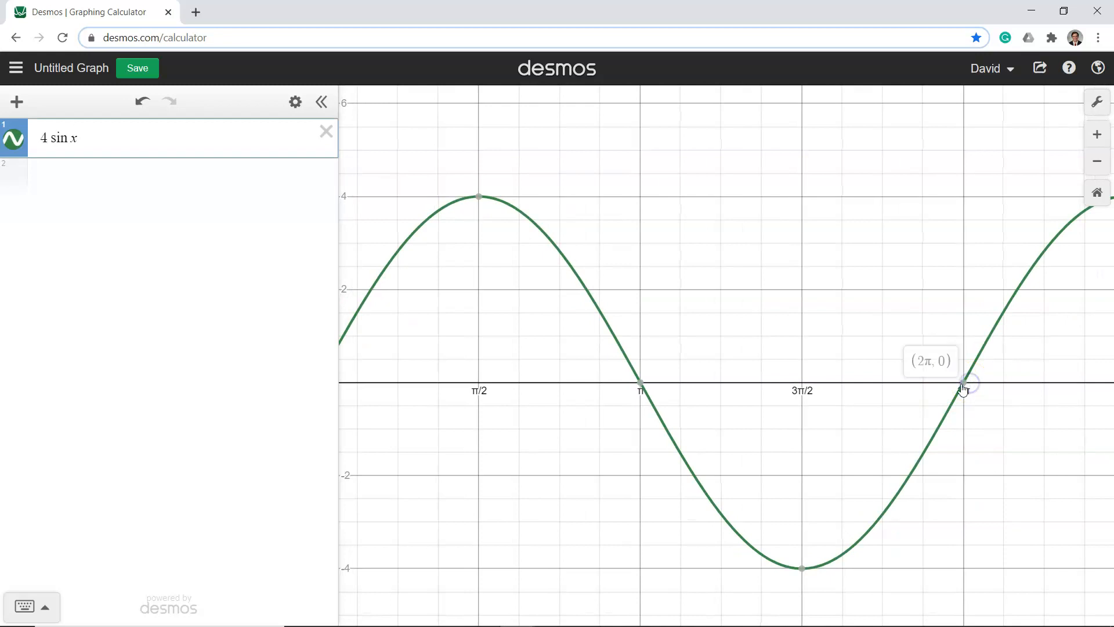
click(803, 568)
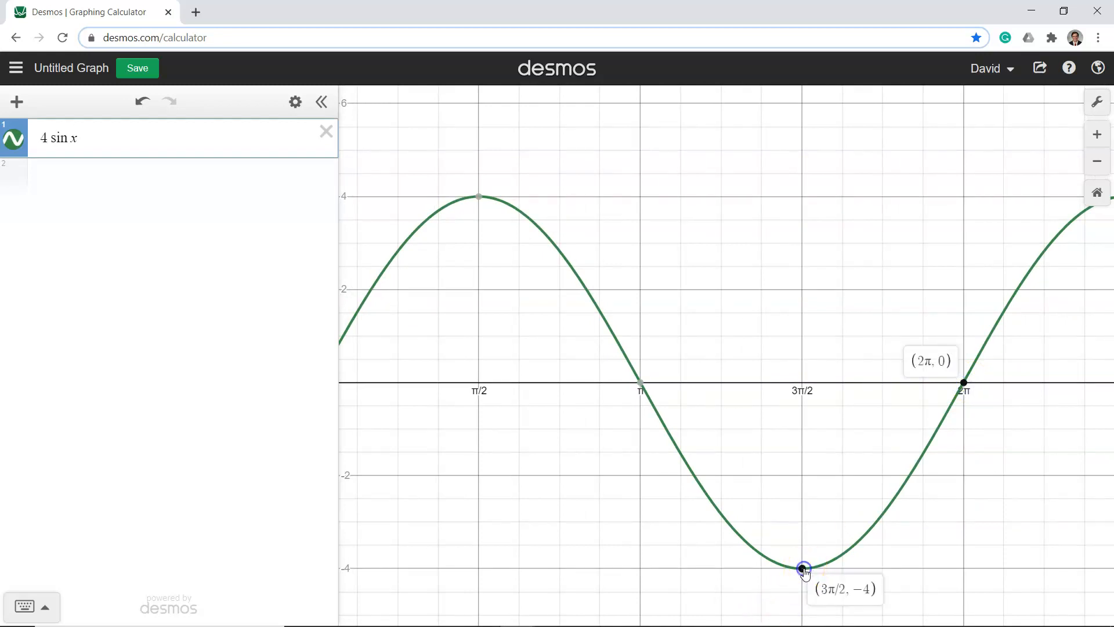
click(641, 383)
click(487, 210)
Fit one full period of 4 sin x into view and label its five key points from 0 to 2π
click(455, 323)
scroll(456, 325, up, 3)
scroll(459, 329, down, 3)
scroll(459, 329, up, 2)
scroll(459, 330, down, 4)
drag(459, 329, 516, 347)
click(398, 394)
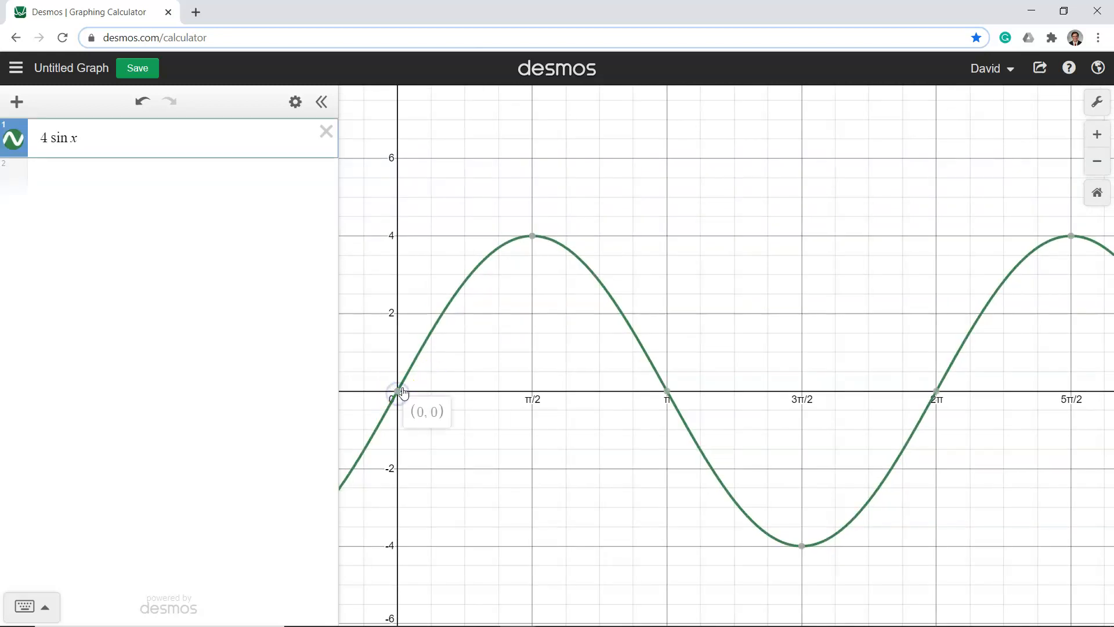
click(532, 235)
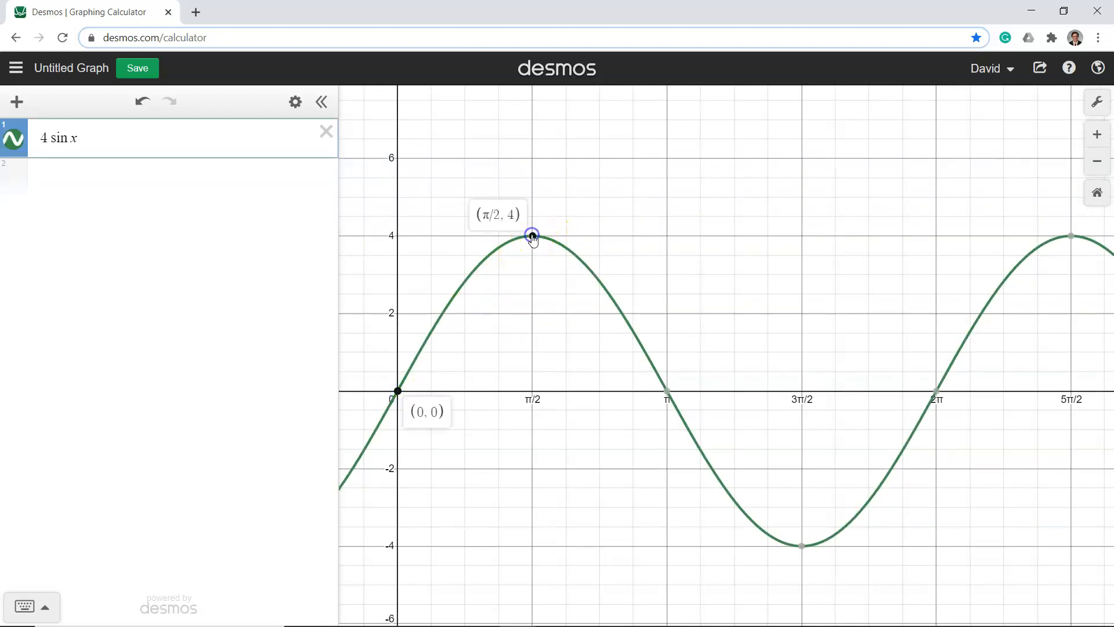
click(801, 545)
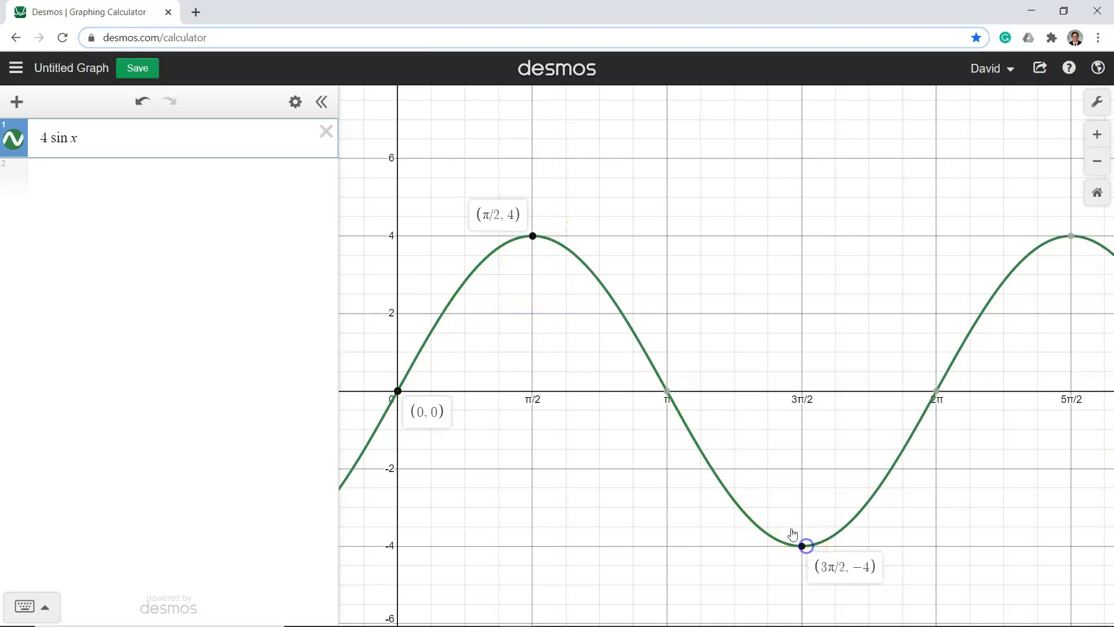
click(668, 393)
click(936, 393)
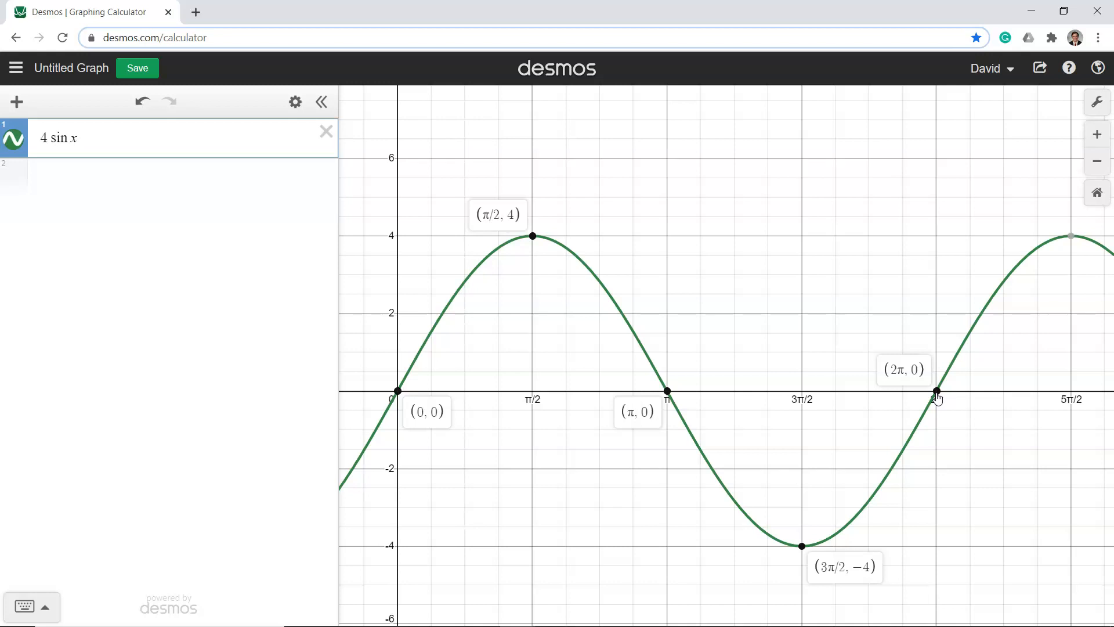
Add sin x as a second expression below 4 sin x
click(17, 104)
click(49, 150)
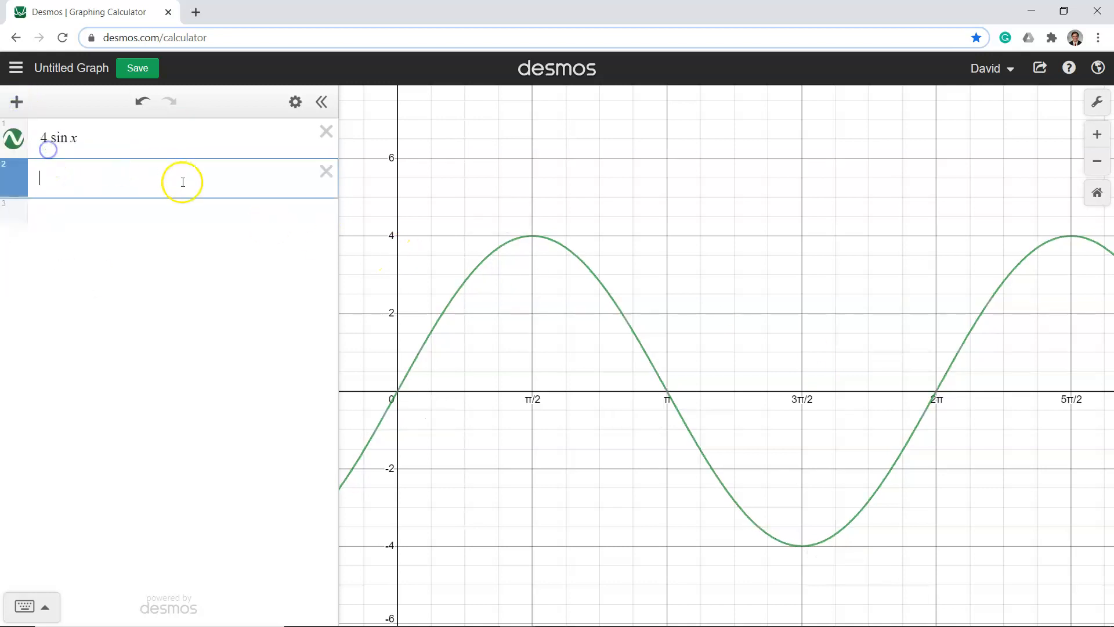
click(12, 102)
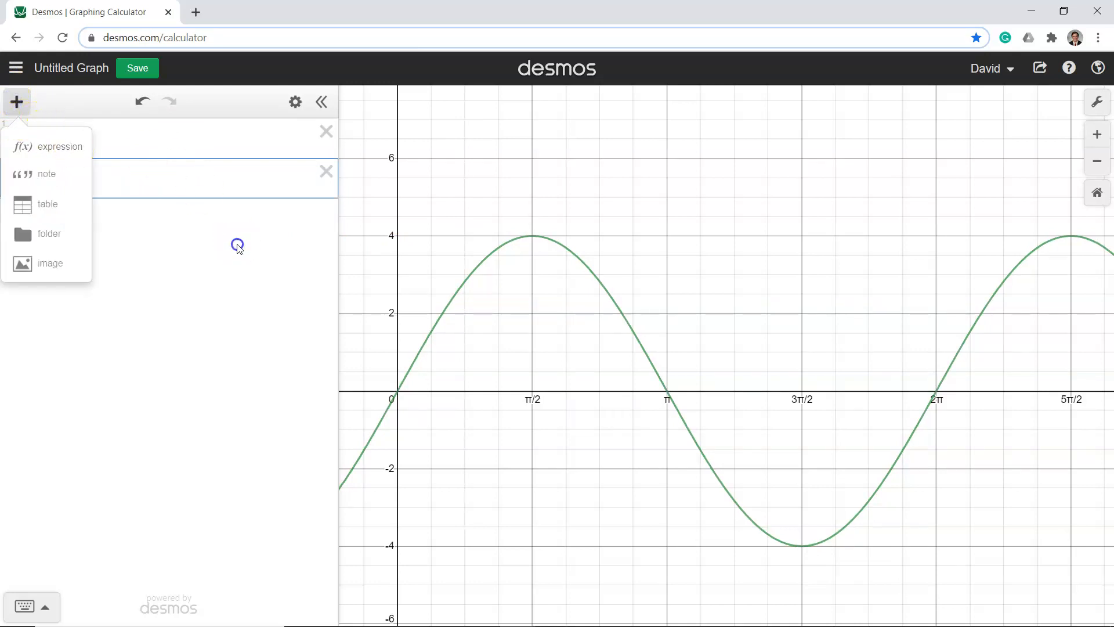
click(238, 247)
click(125, 180)
text(sinx)
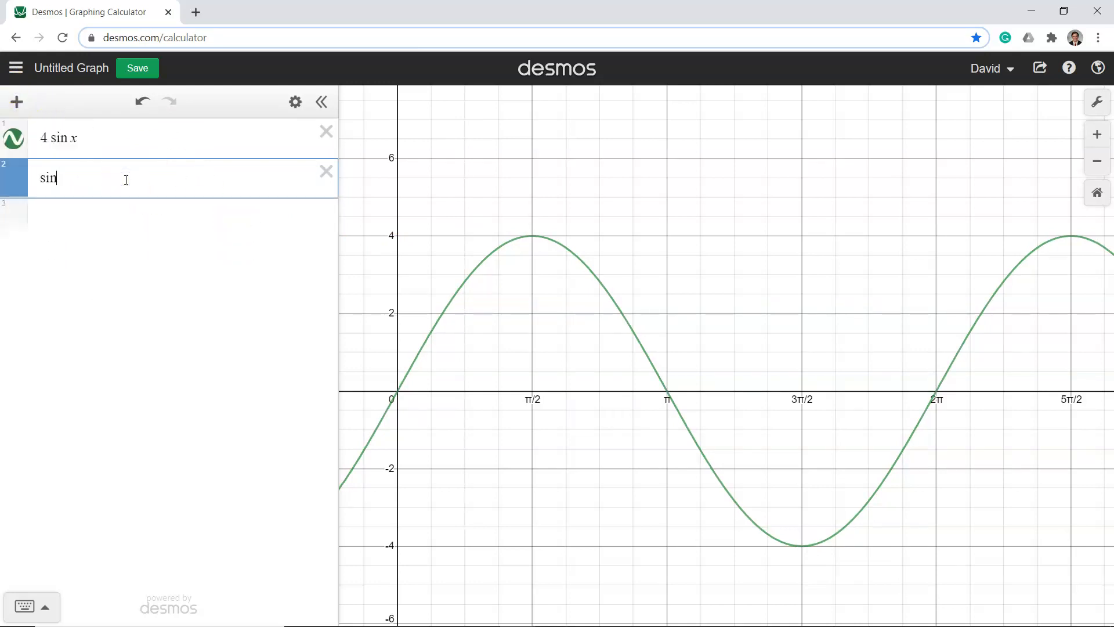
Show the coordinate labels of both curves' maxima at π/2 and minima at 3π/2 to compare their amplitudes
click(532, 351)
click(531, 235)
click(532, 236)
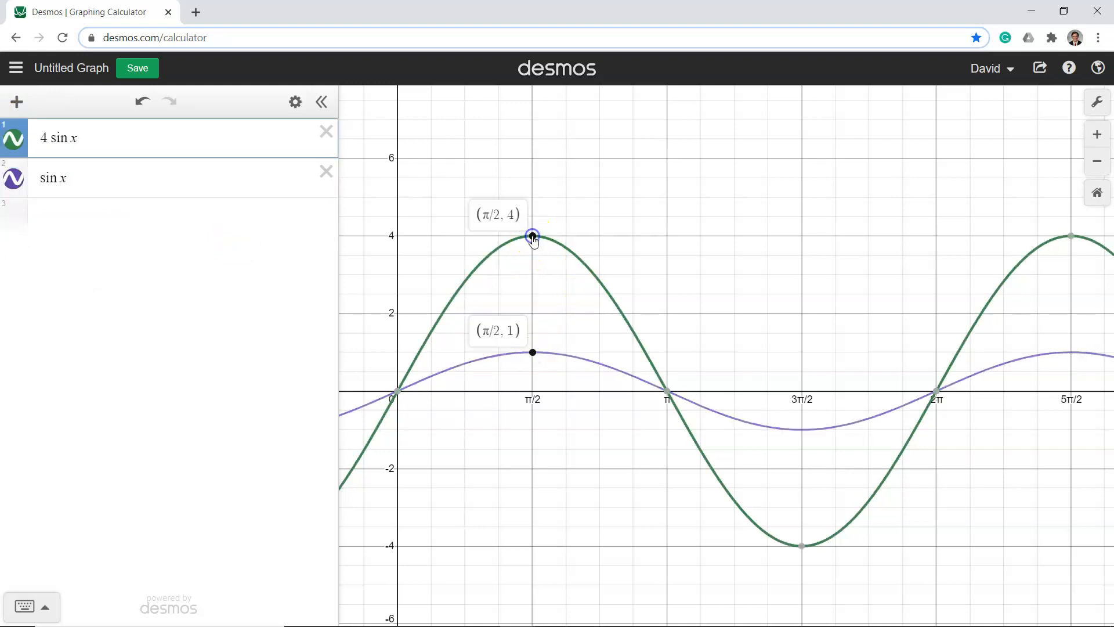
click(801, 429)
click(803, 545)
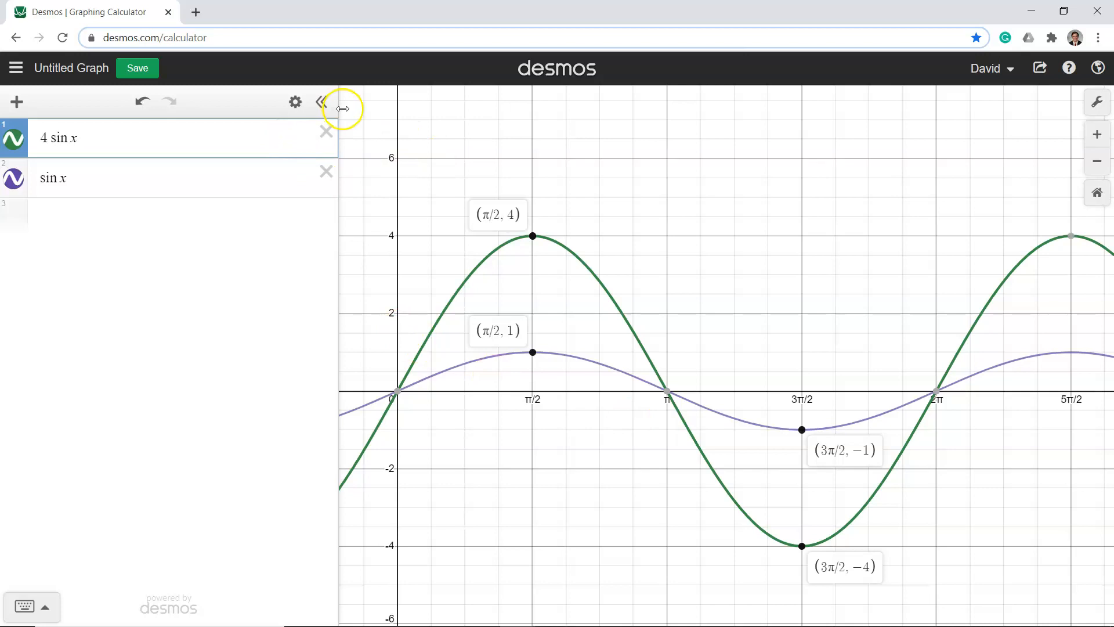
Delete the sin x expression and enter sin x again as a new expression below 4 sin x
click(326, 171)
click(43, 136)
click(17, 100)
click(60, 147)
text(sin x)
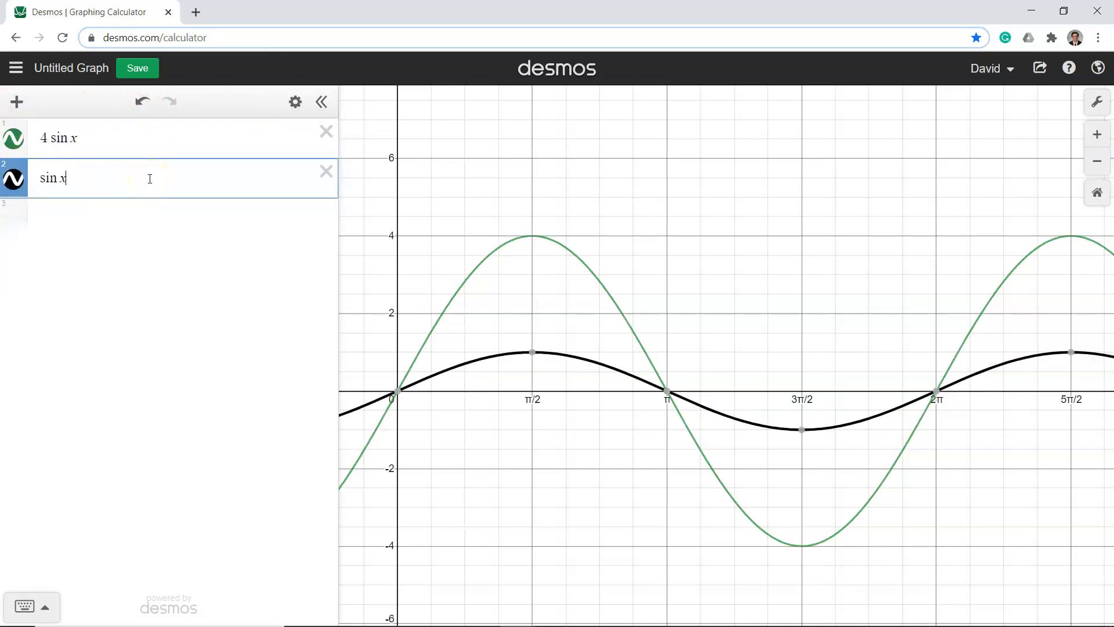
Change the first expression to −4 sin x and show both curves' coordinate labels at π/2
click(39, 138)
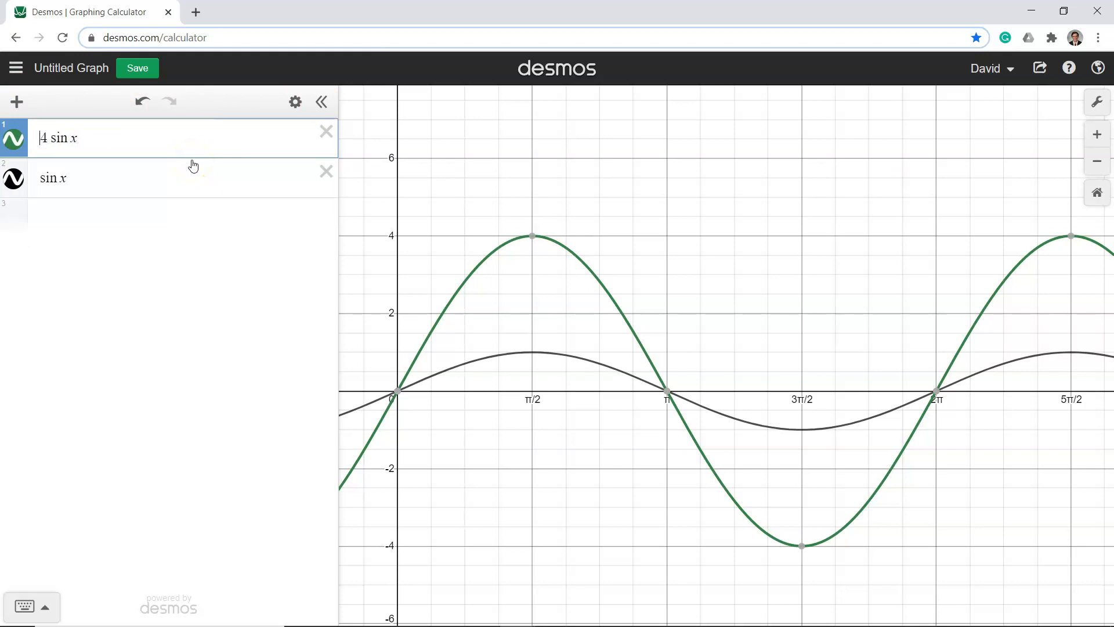
text(-)
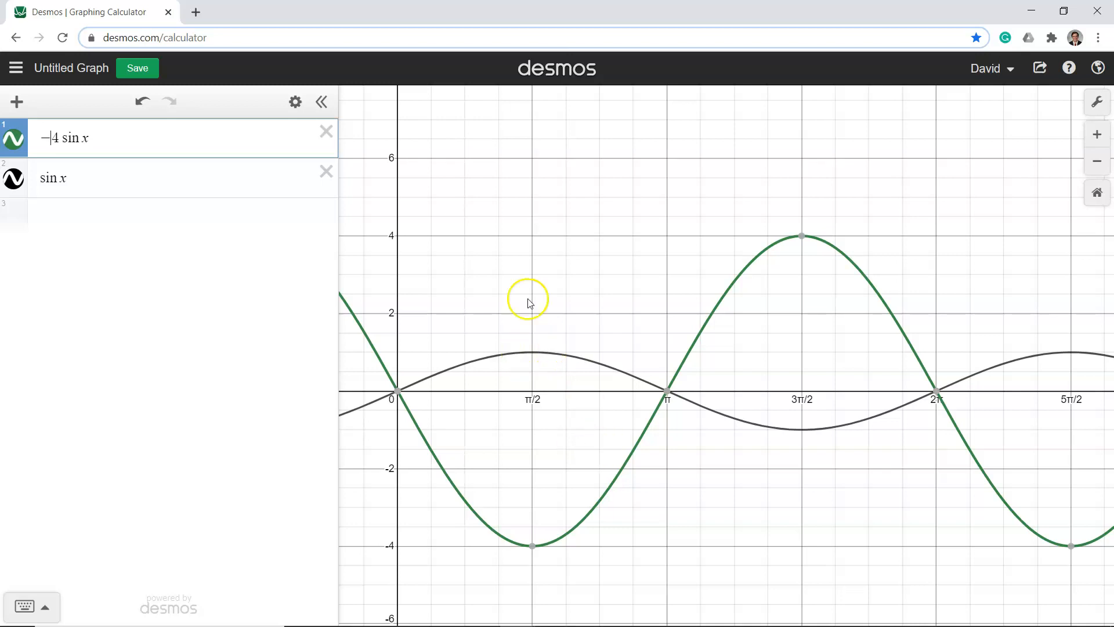
click(531, 354)
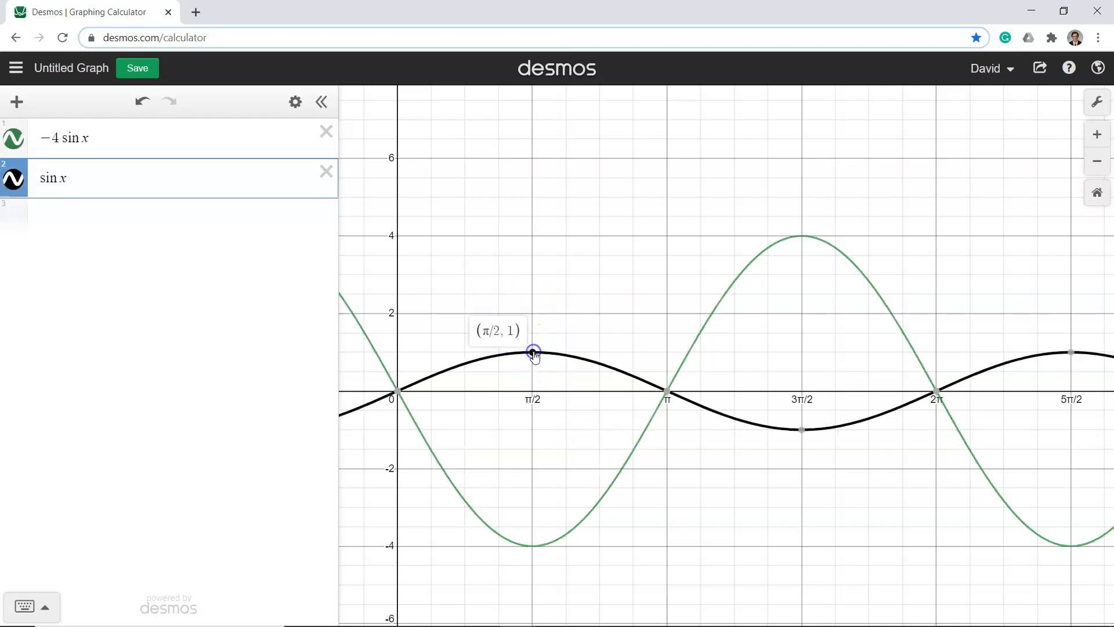
click(533, 546)
click(533, 546)
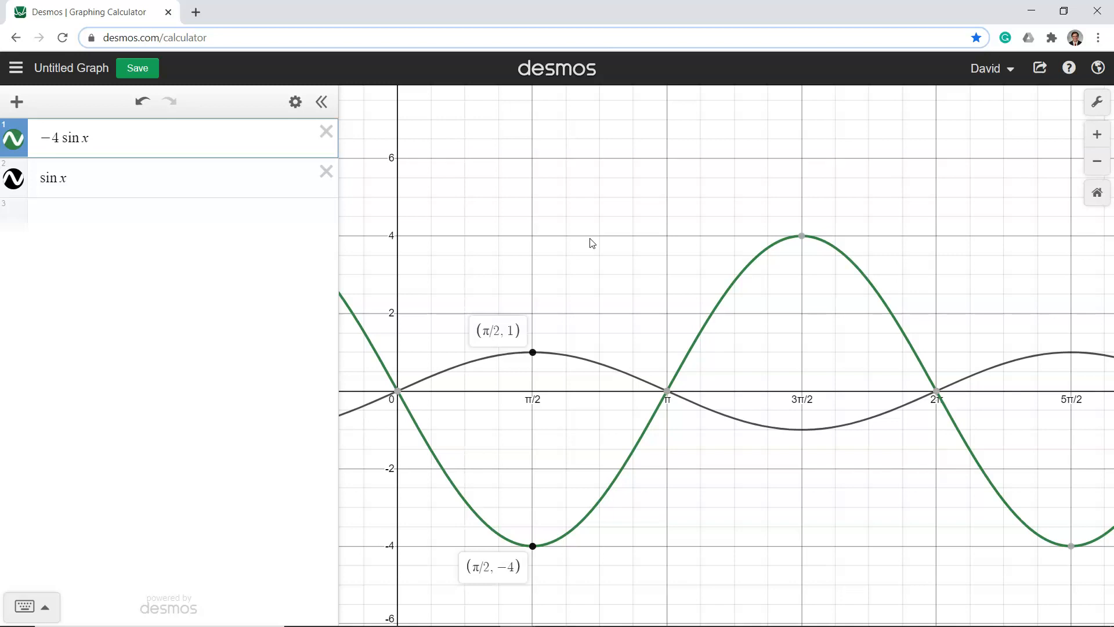
Remove and restore the minus sign in −4 sin x repeatedly to compare the curve with its reflection
click(51, 139)
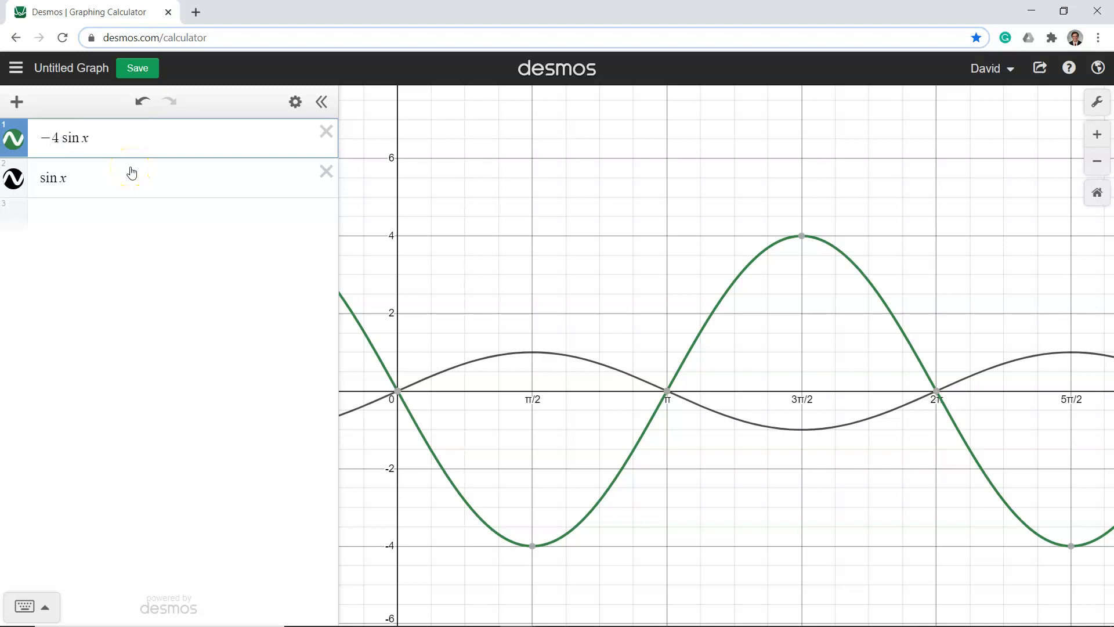
key(BackSpace)
text(-)
key(BackSpace)
text(-)
key(BackSpace)
text(-)
key(BackSpace)
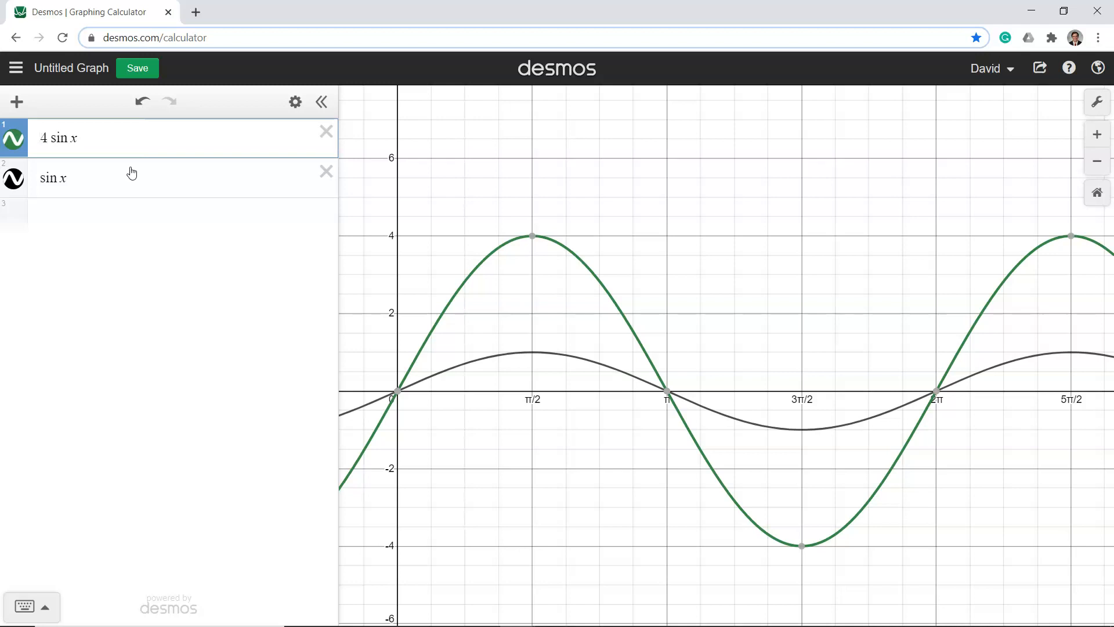
text(-)
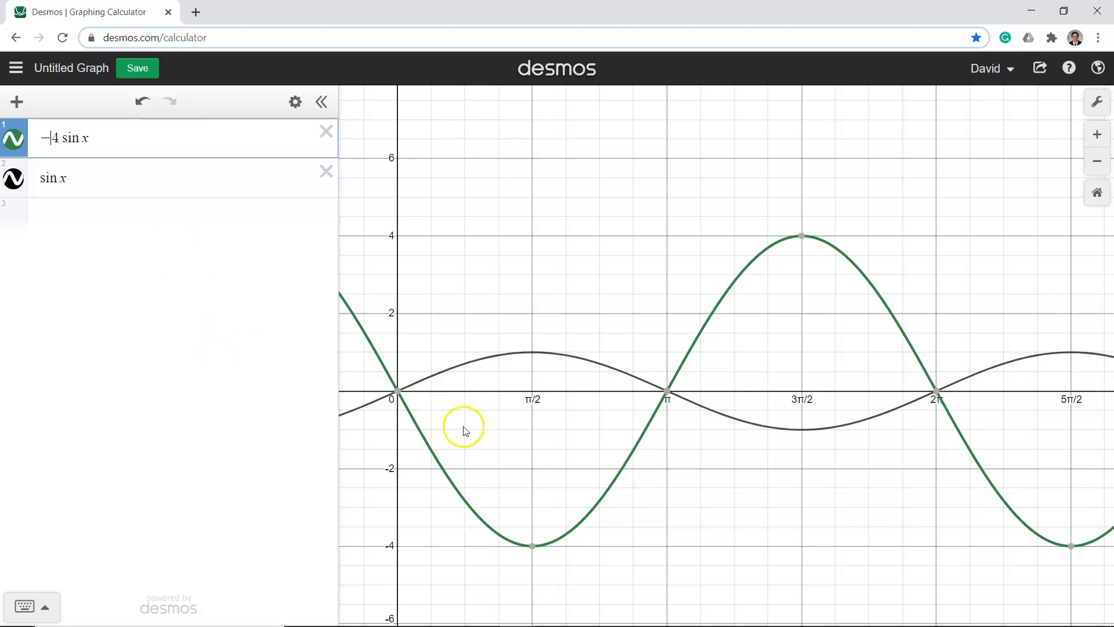
Replace sin with cos in the first expression so that it reads −4 cos x
mouse_move(399, 391)
key(Delete)
key(Delete)
key(Delete)
text(cos)
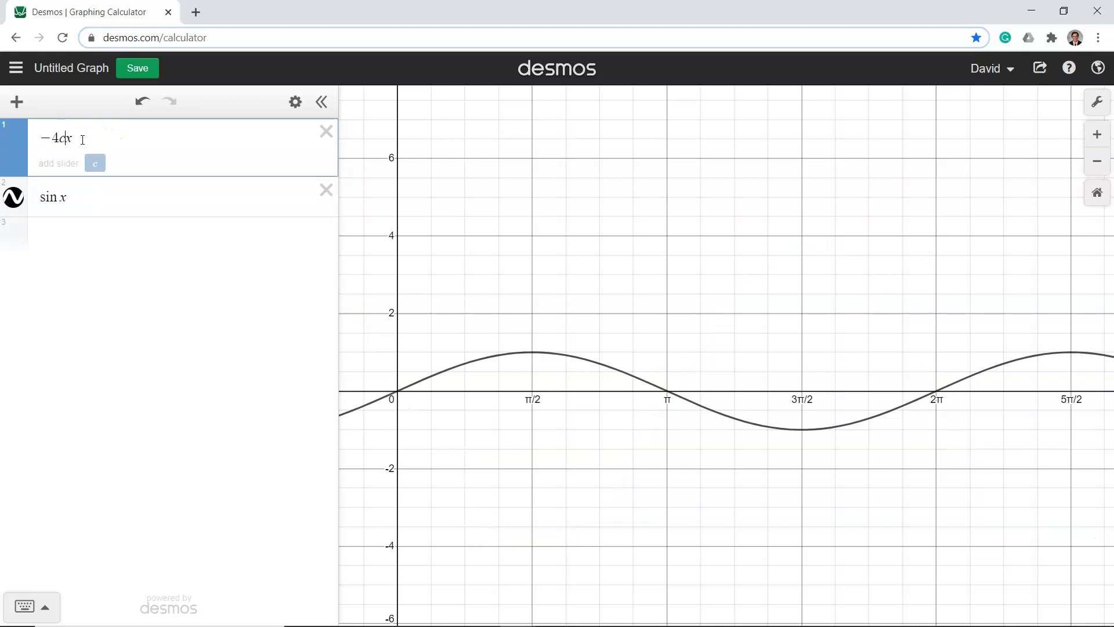
Replace sin with cos in the second expression so that it reads cos x
click(60, 172)
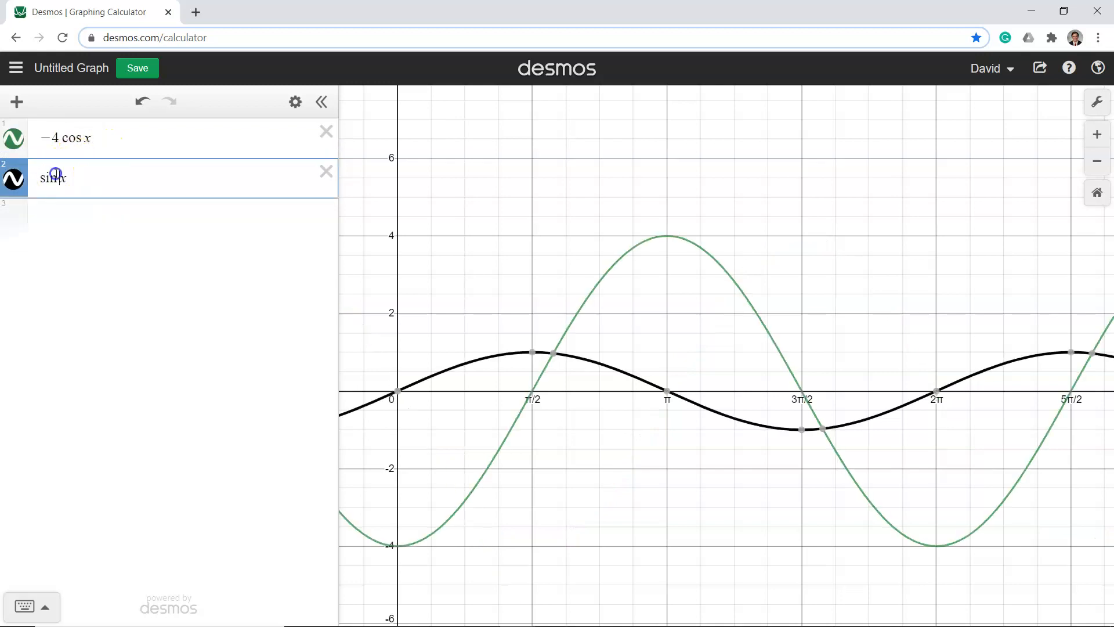
key(Delete)
key(Delete)
key(Delete)
text(cos)
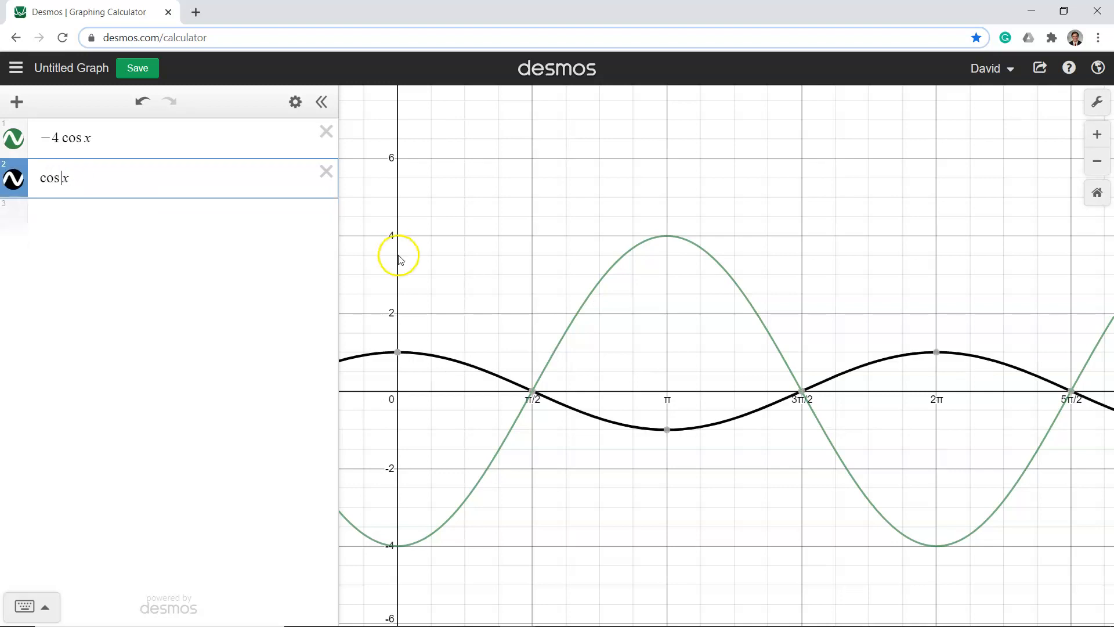
Change the first expression to 4 cos x and label both curves' maxima at 0 and minima at π
click(52, 137)
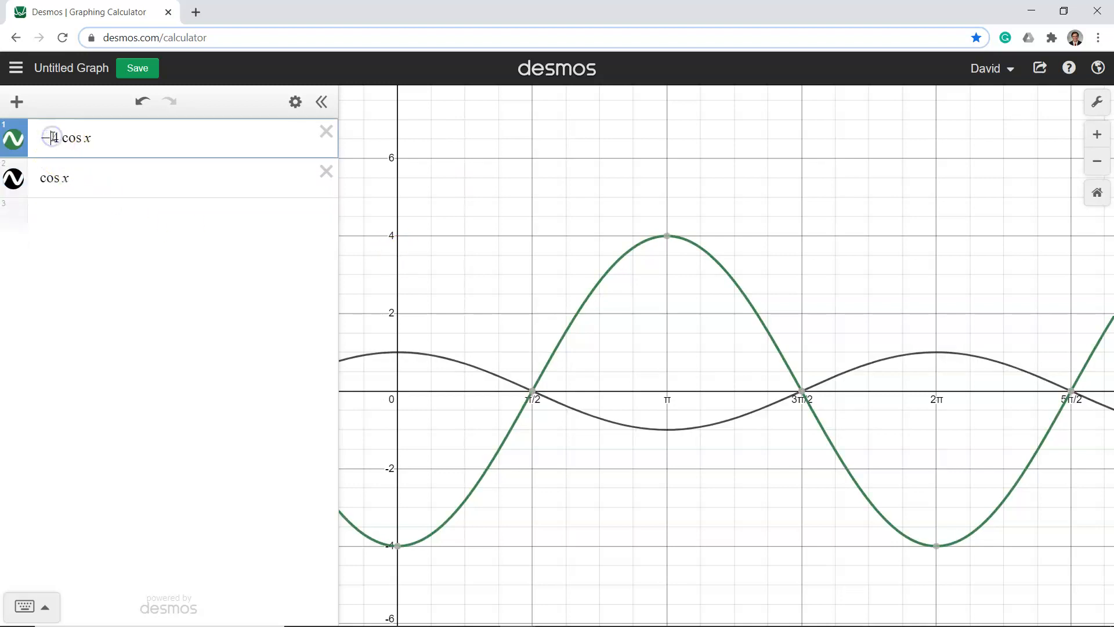
key(BackSpace)
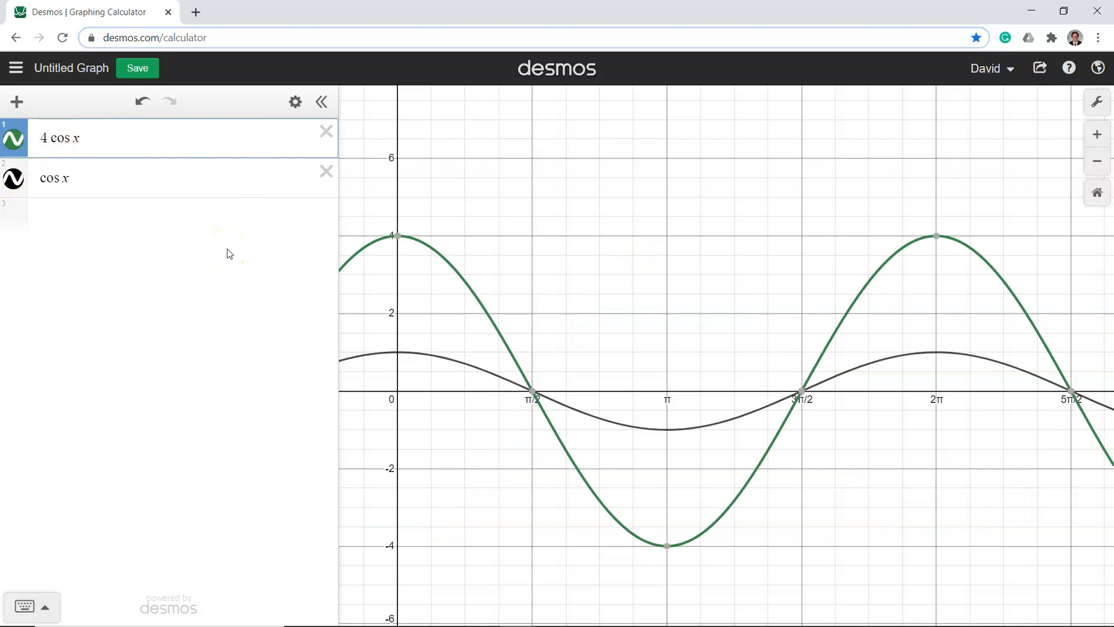
click(397, 352)
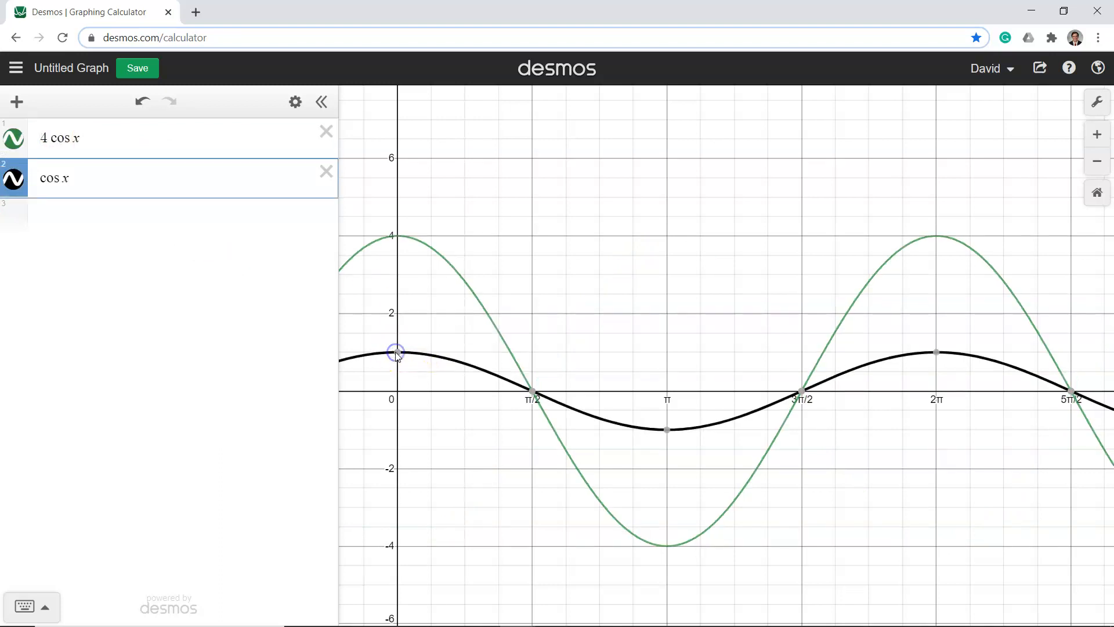
click(397, 233)
click(397, 233)
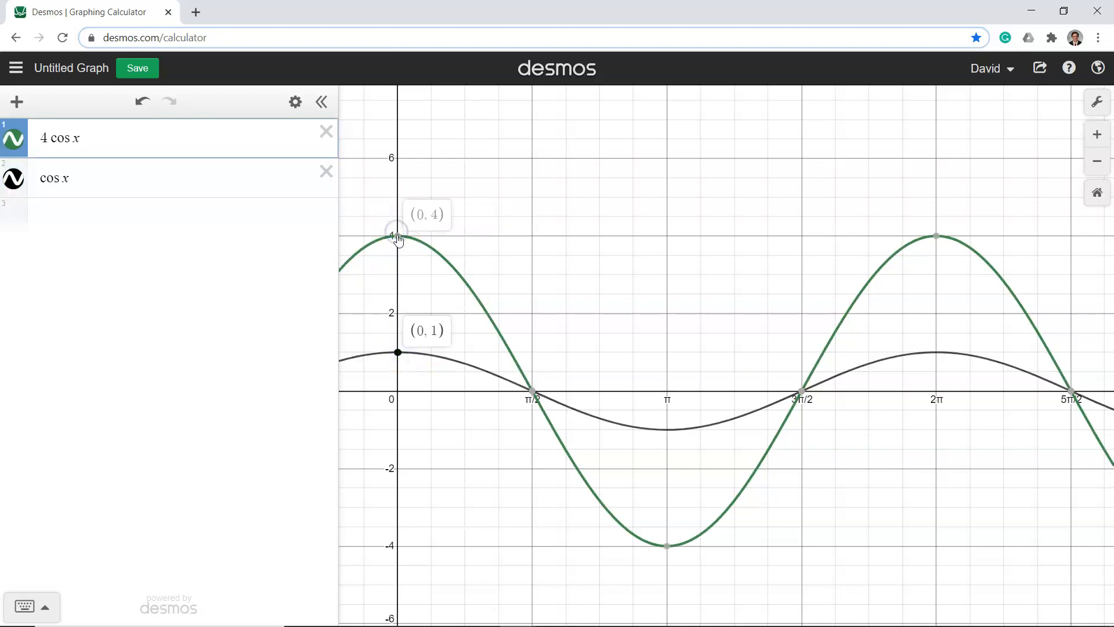
click(667, 430)
click(667, 430)
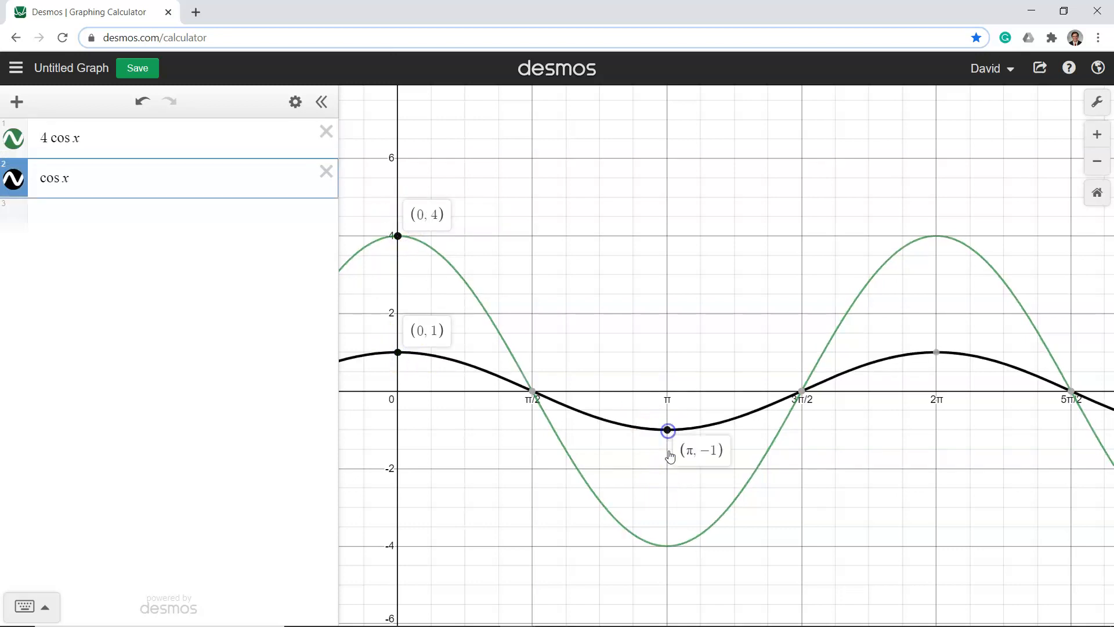
click(669, 547)
click(667, 546)
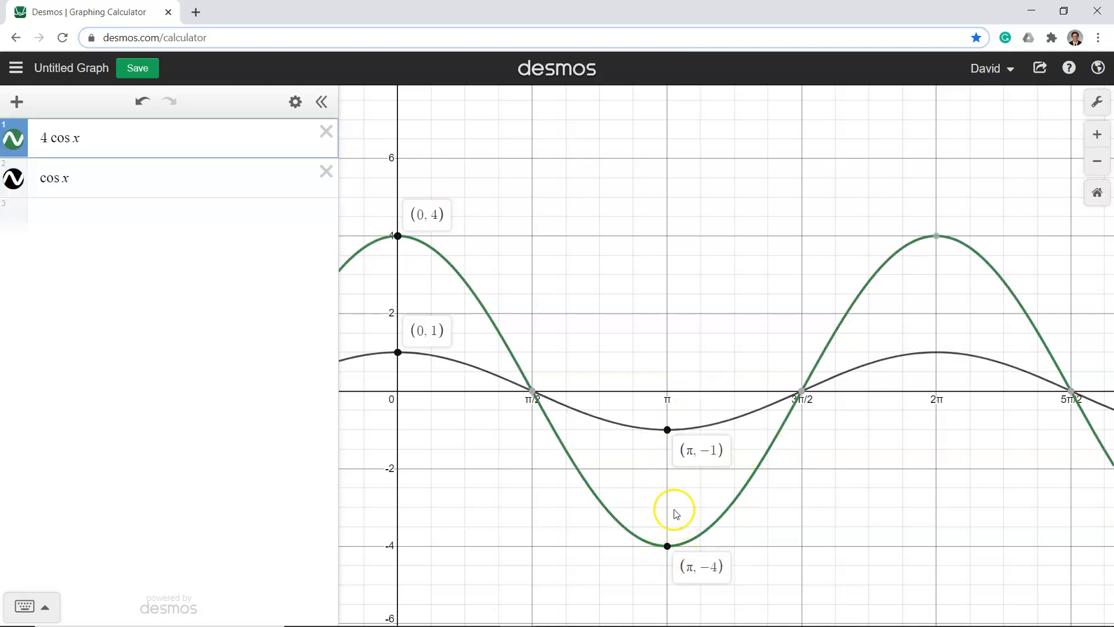
Change the first expression to −4 cos x and show both curves' coordinate labels at x = 0
click(38, 137)
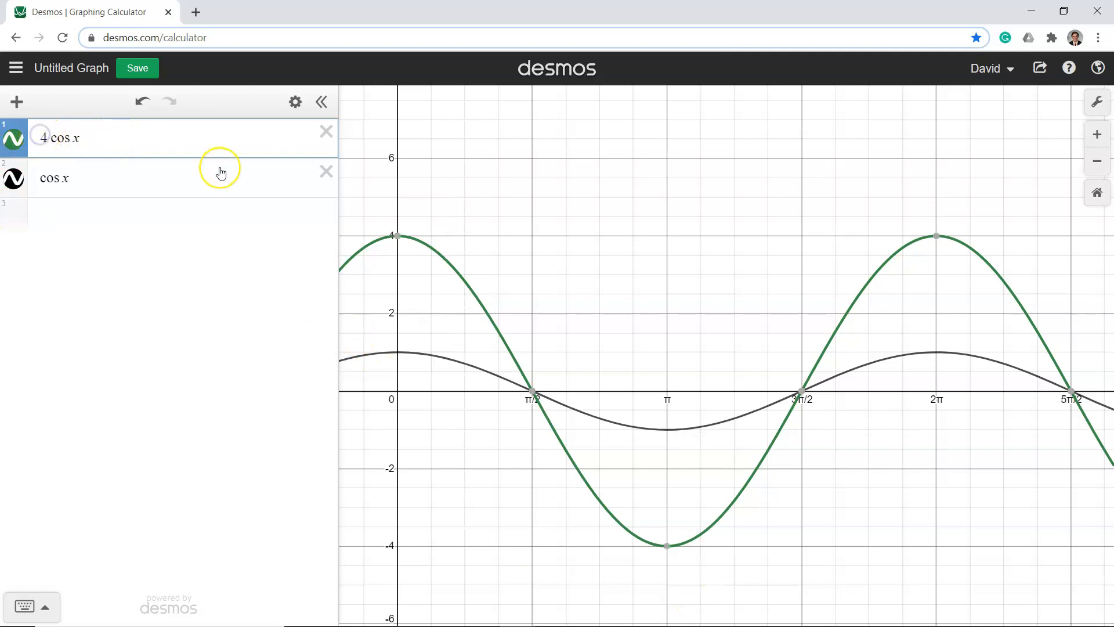
text(-)
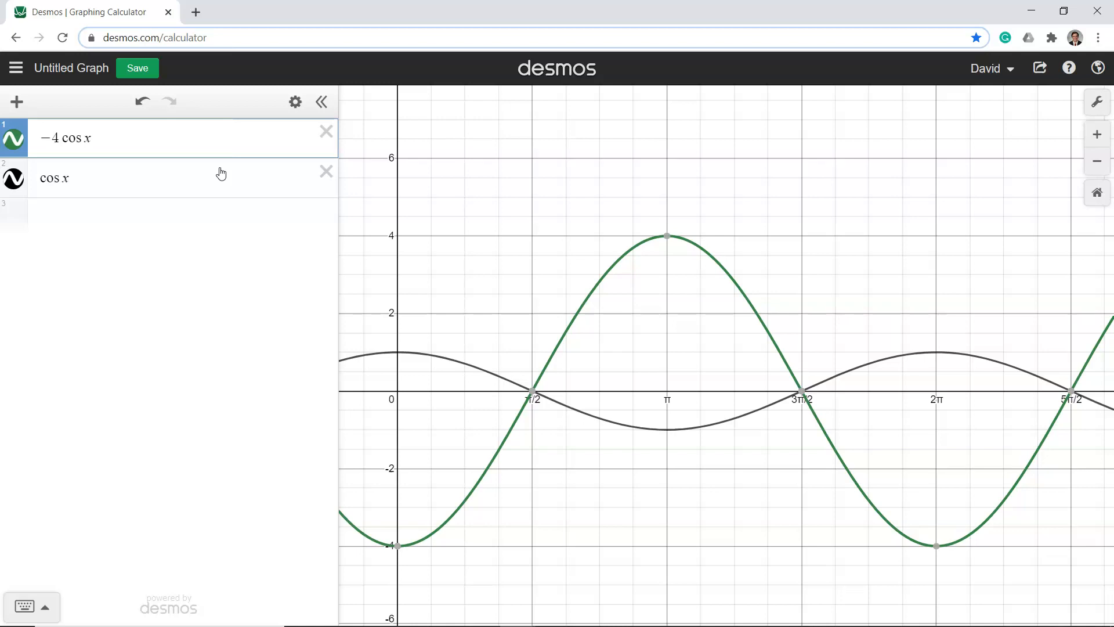
click(397, 353)
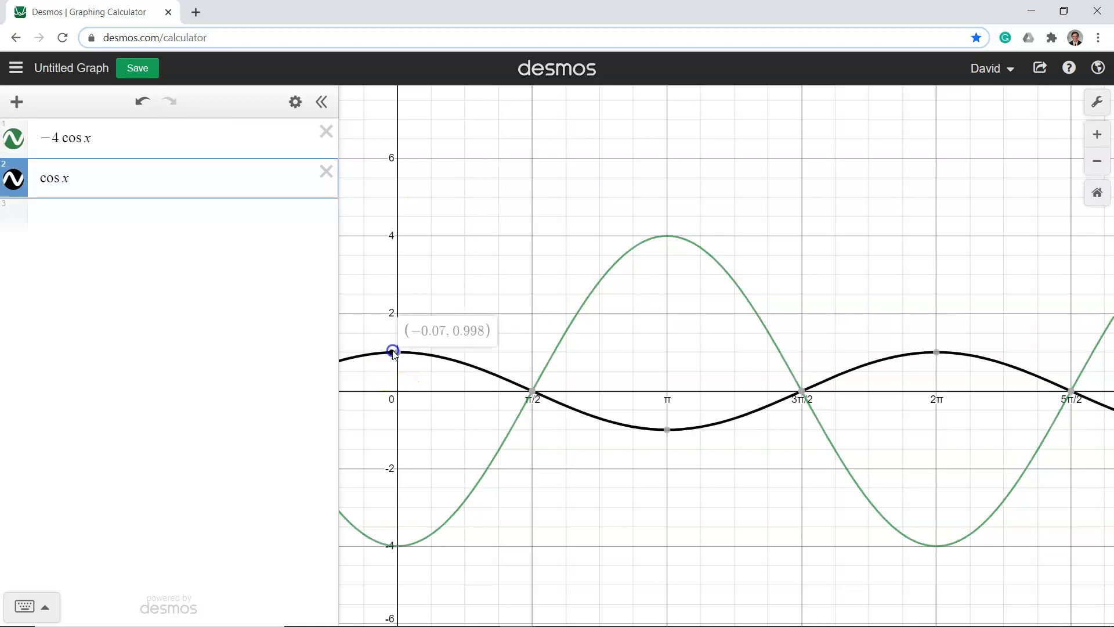
click(397, 546)
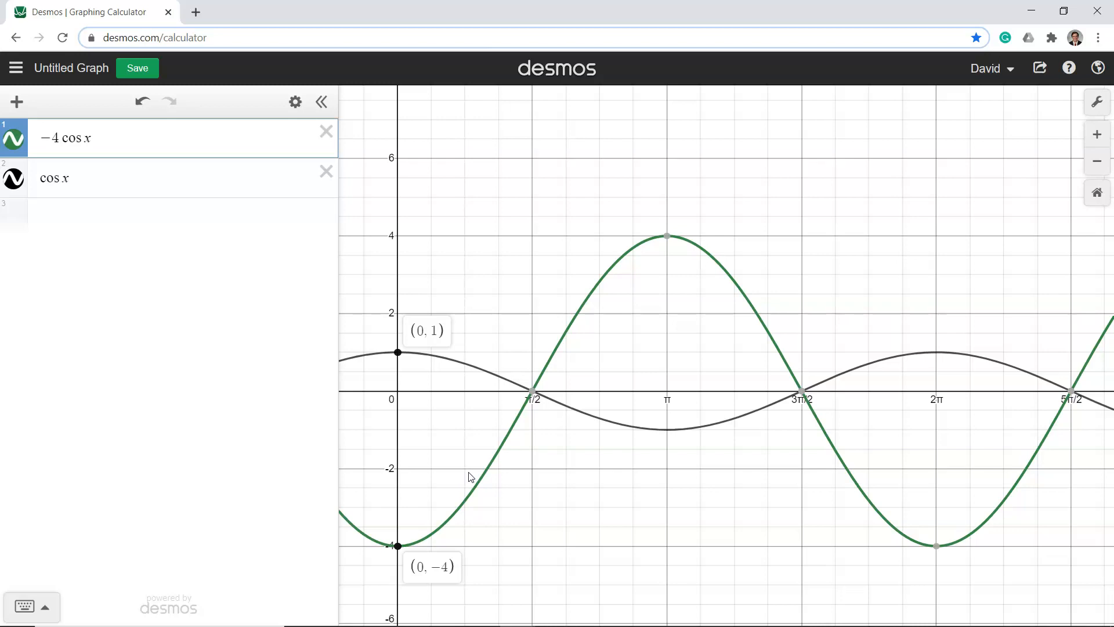
Delete the −4 cos x expression and change the remaining cosine expression to cos(2x)
click(324, 132)
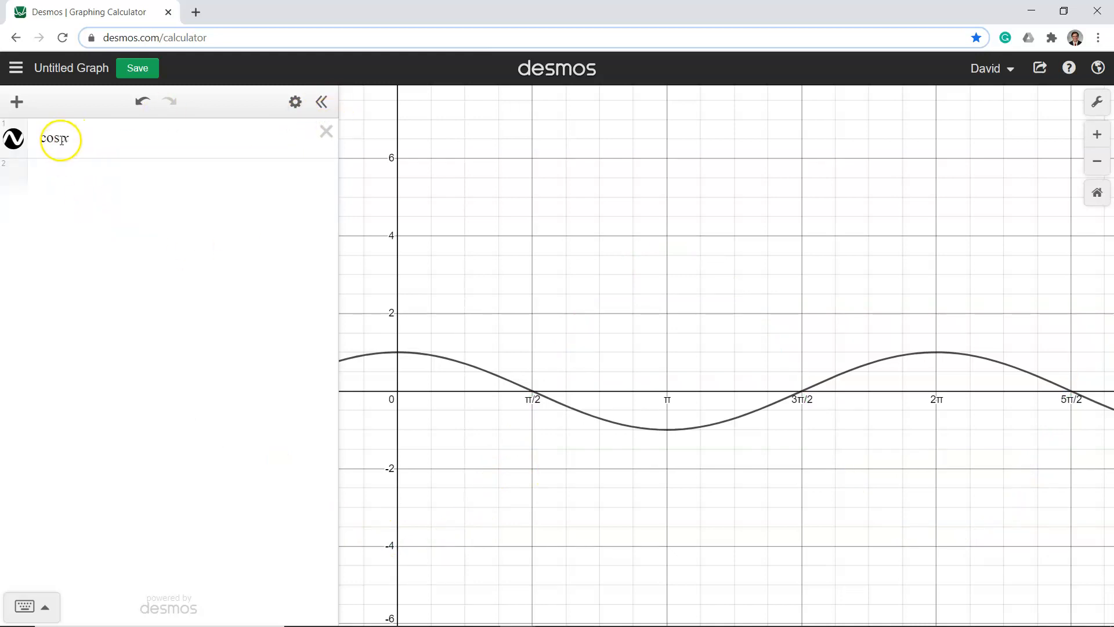
click(61, 140)
text((x)
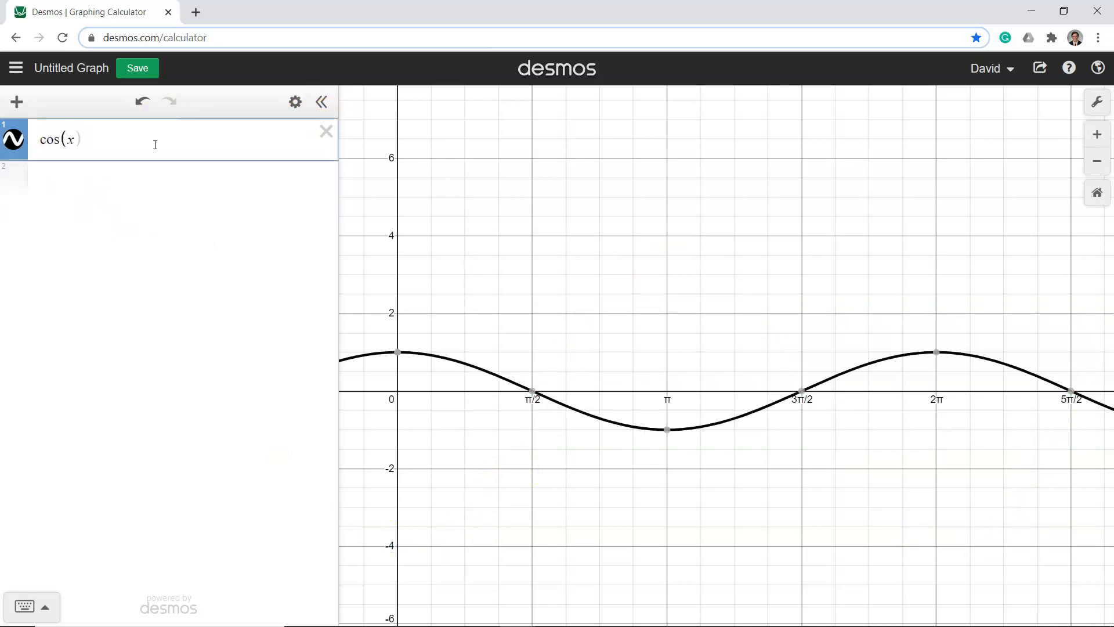
text())
text(2)
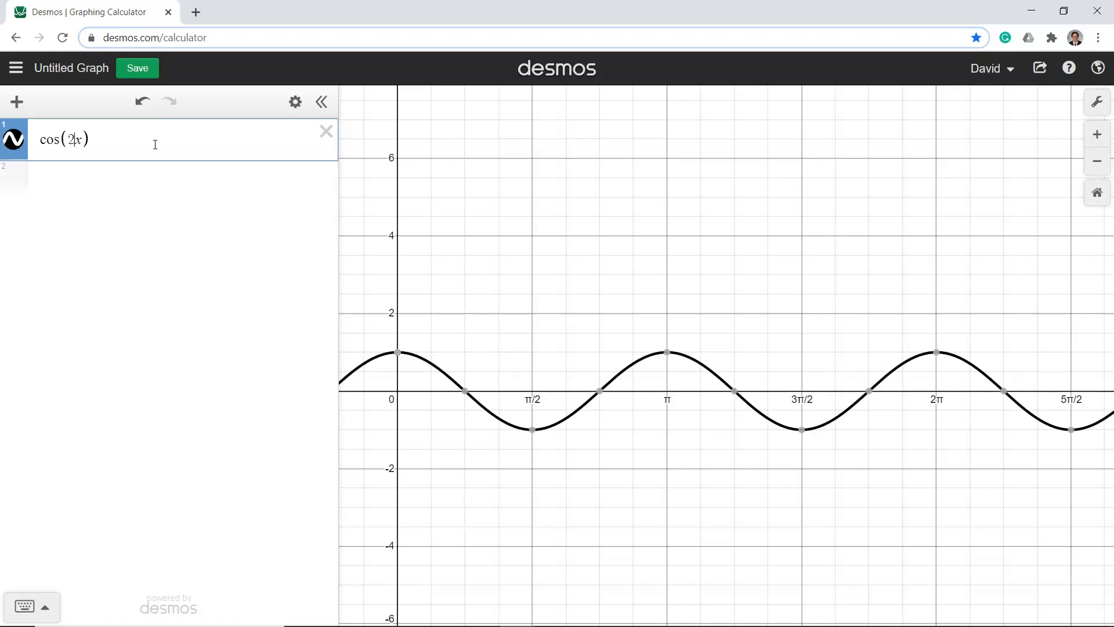
Add cos(x) as a second expression below cos(2x)
click(17, 102)
click(54, 155)
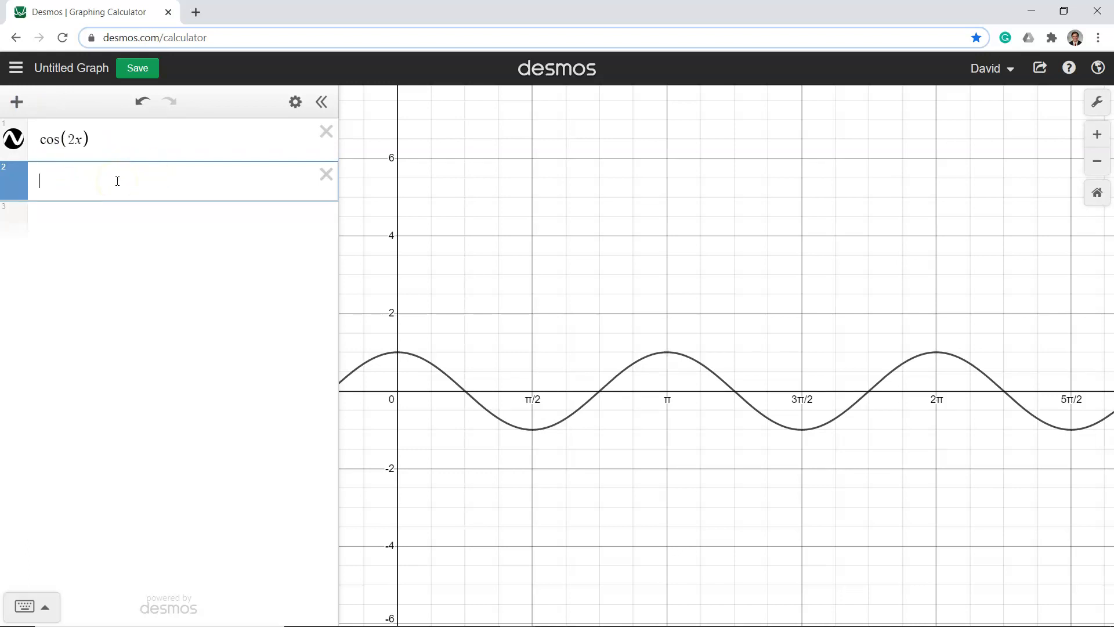
text(cos(x))
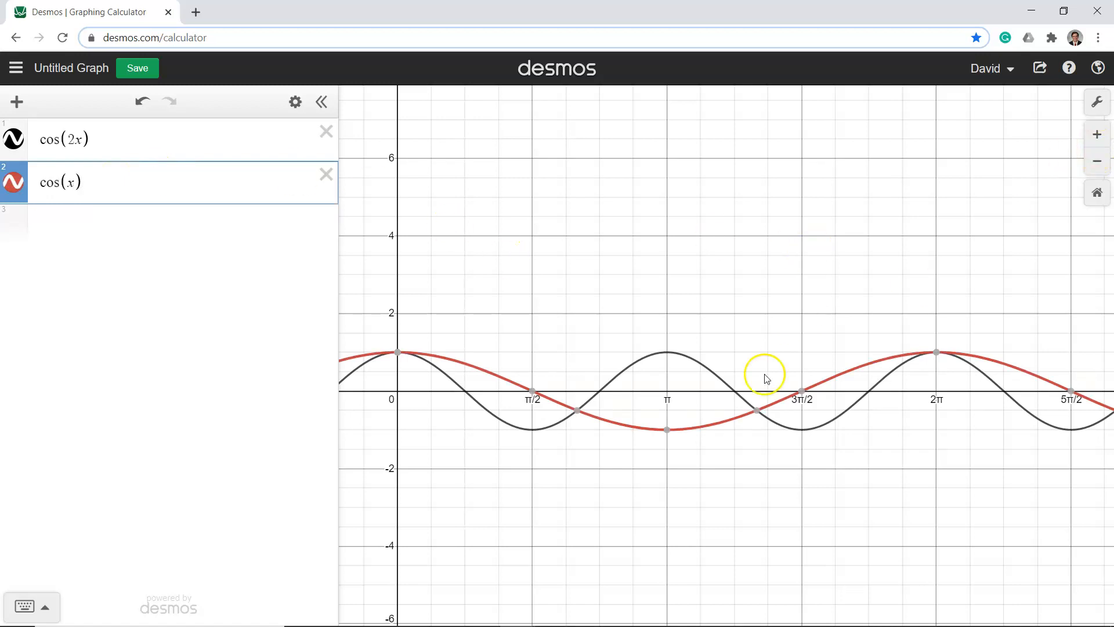
Set the x-axis range to 0 ≤ x ≤ 2π in the graph settings
click(1096, 101)
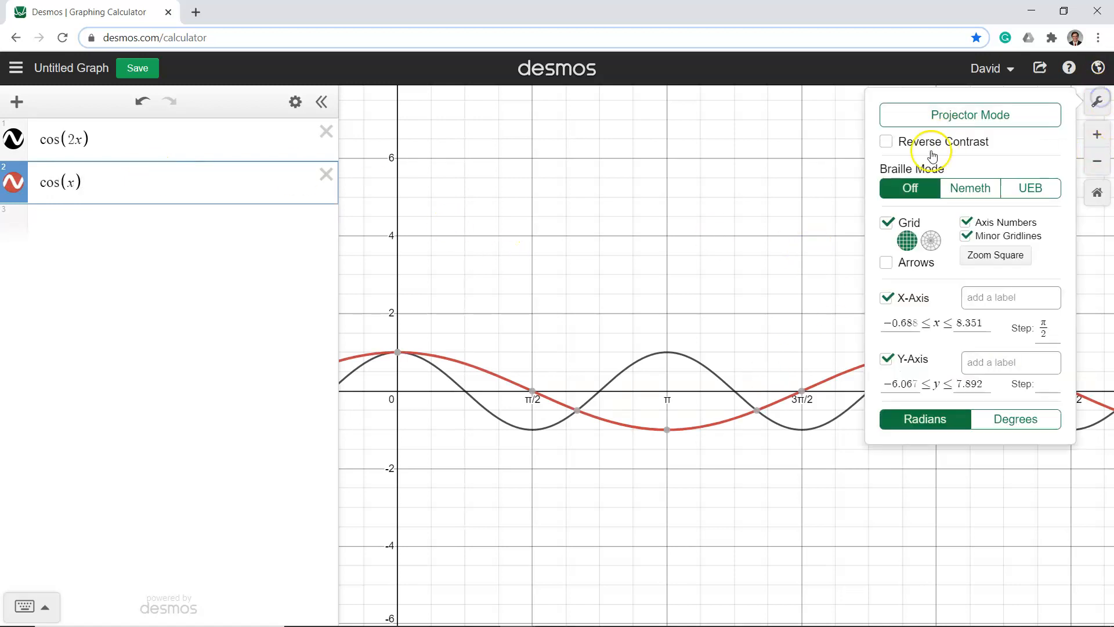
click(902, 323)
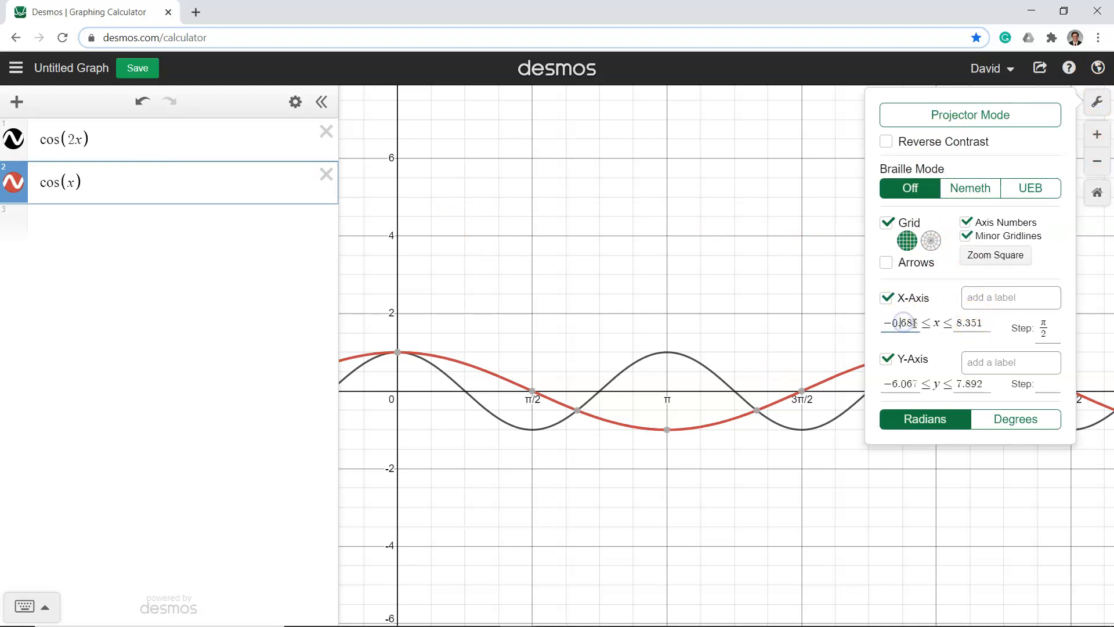
drag(914, 322, 868, 322)
key(BackSpace)
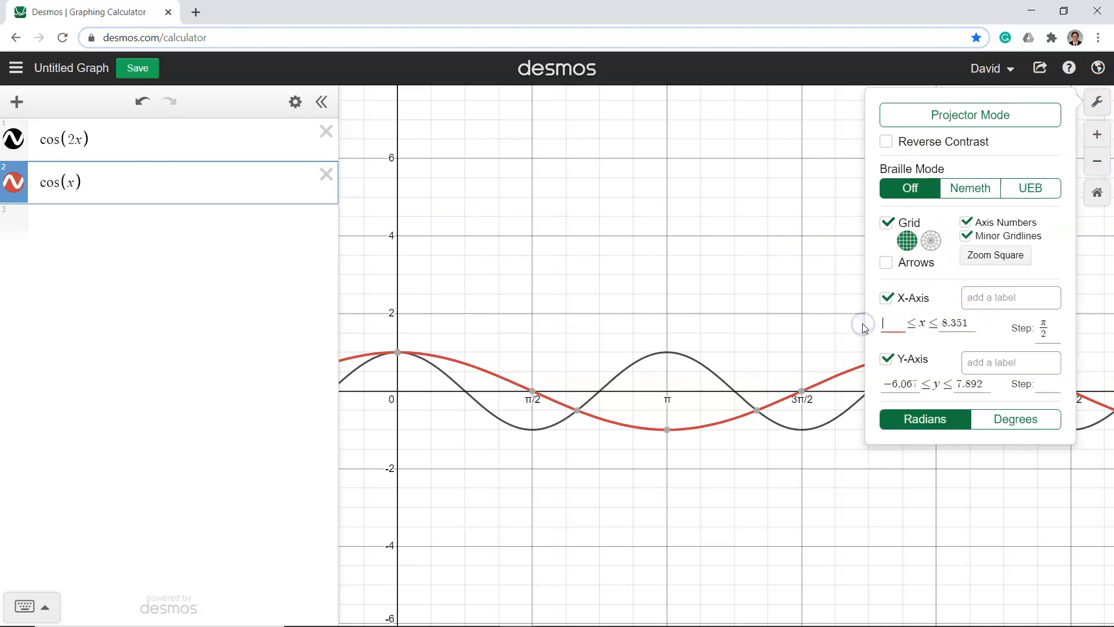
text(0)
click(966, 322)
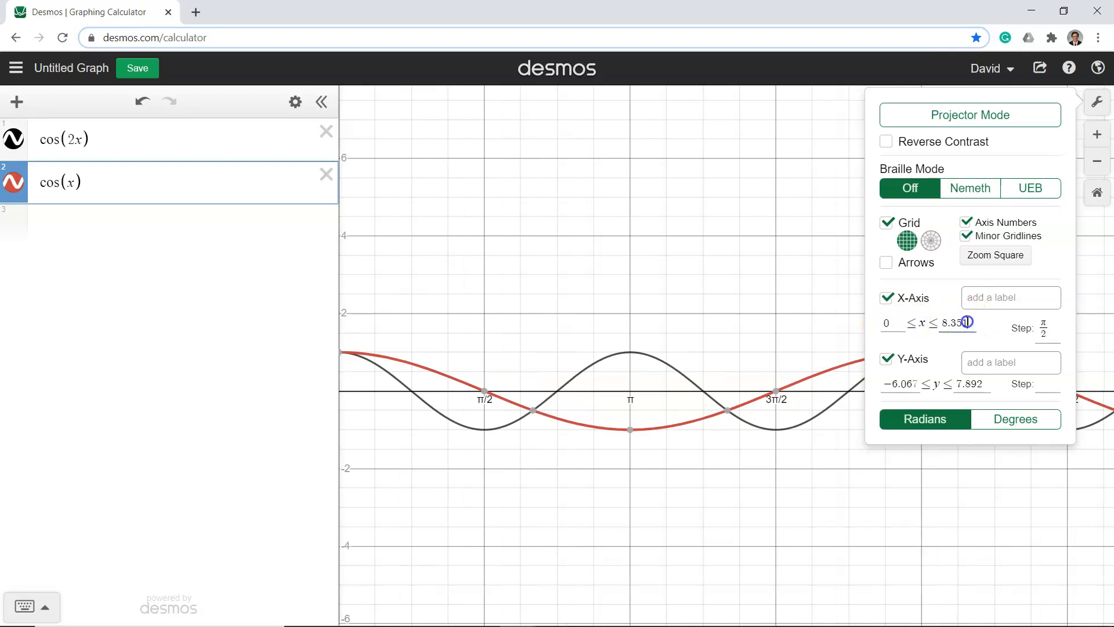
drag(977, 323, 943, 322)
key(BackSpace)
text(2pi)
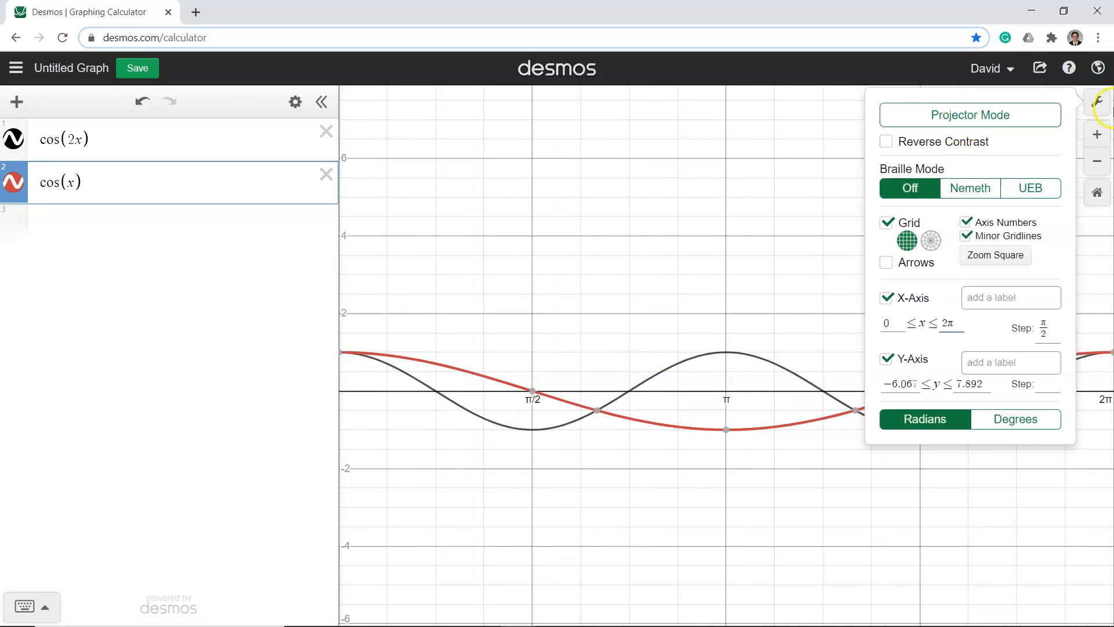
click(1097, 101)
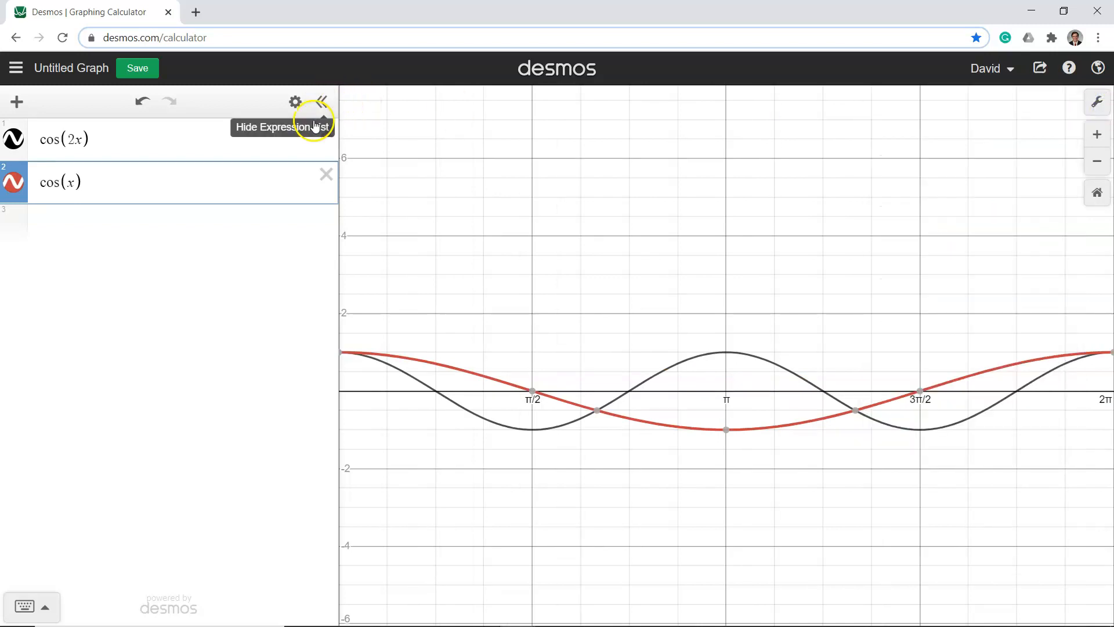
Hide the expression list and show the coordinate labels of the cos(x) and cos(2x) curves at π
click(321, 104)
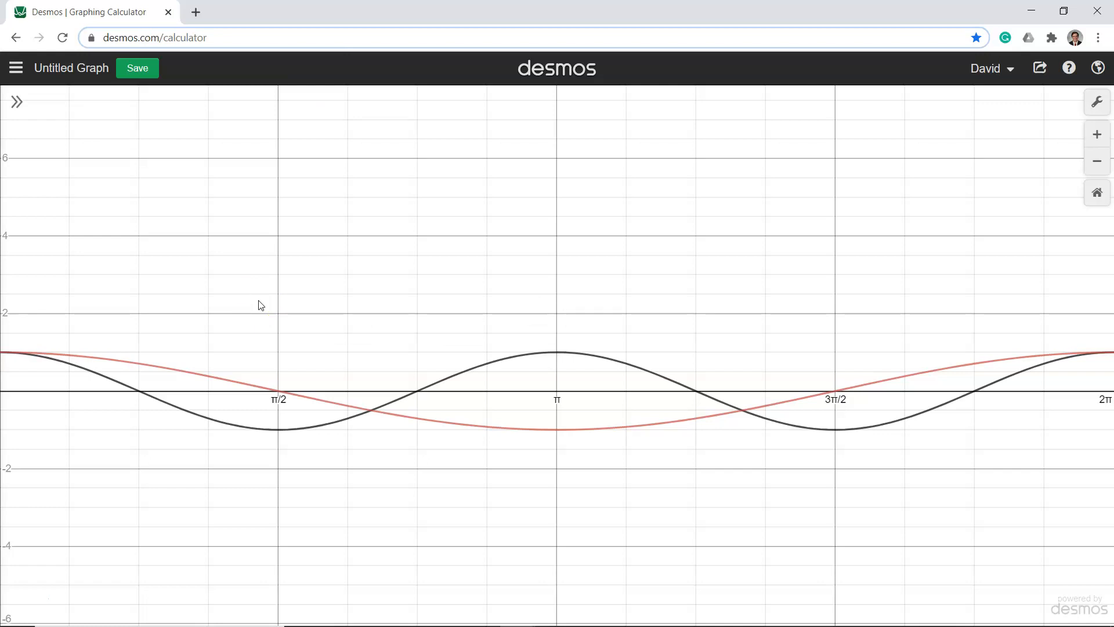
click(444, 422)
click(556, 431)
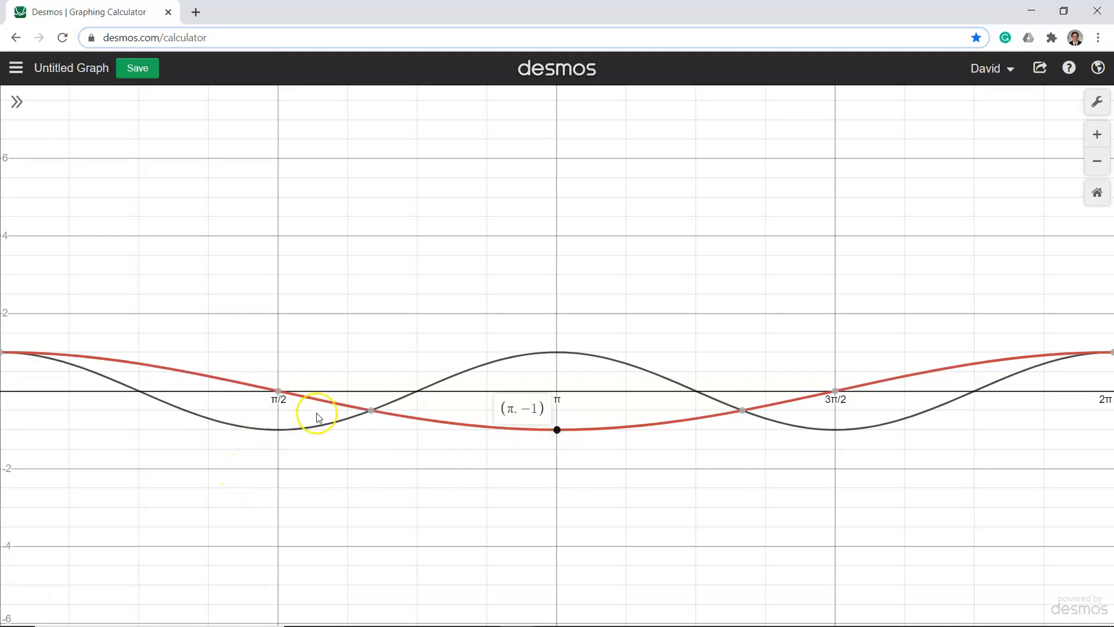
click(563, 359)
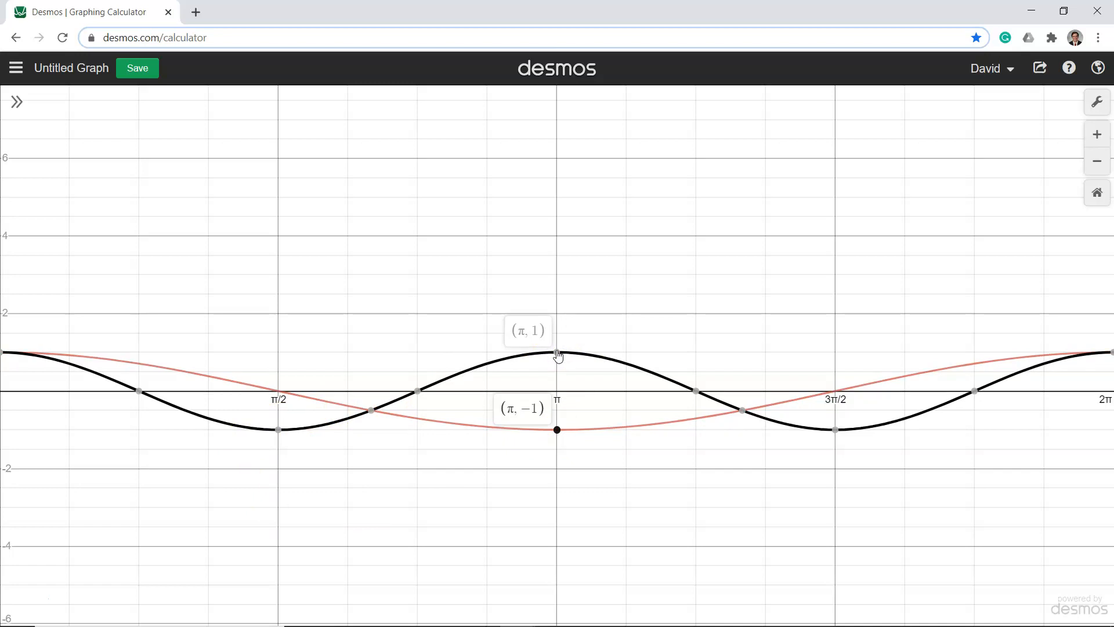
Show the coordinate labels of the cos(x) curve's maxima at x = 0 and x = 2π
click(20, 341)
mouse_move(3, 331)
mouse_down()
mouse_move(137, 340)
mouse_move(7, 316)
mouse_up()
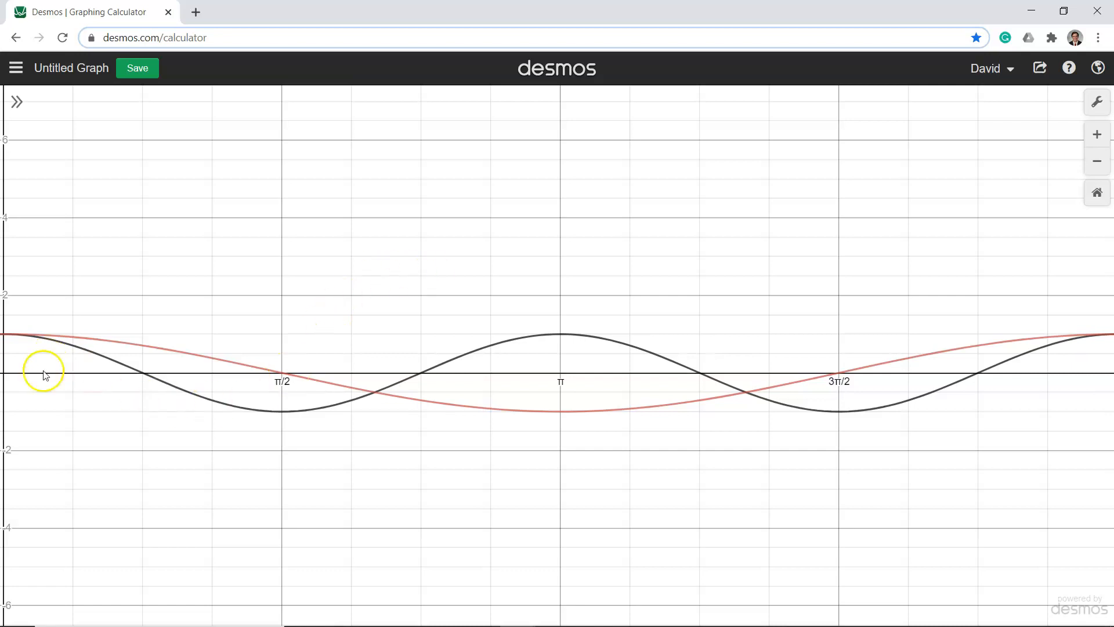
click(5, 336)
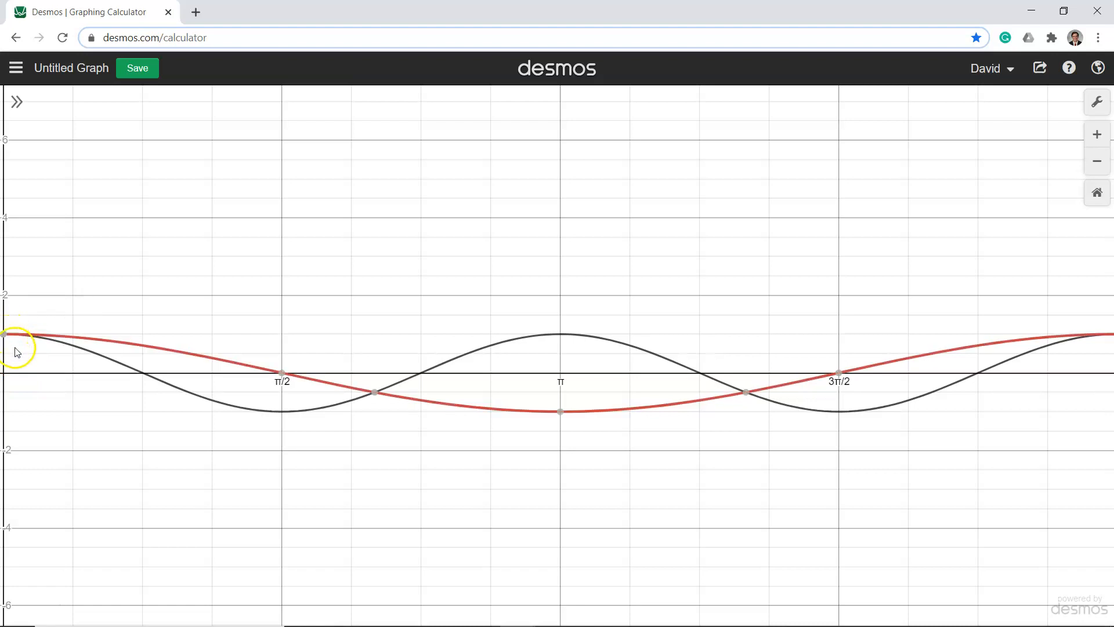
mouse_move(12, 337)
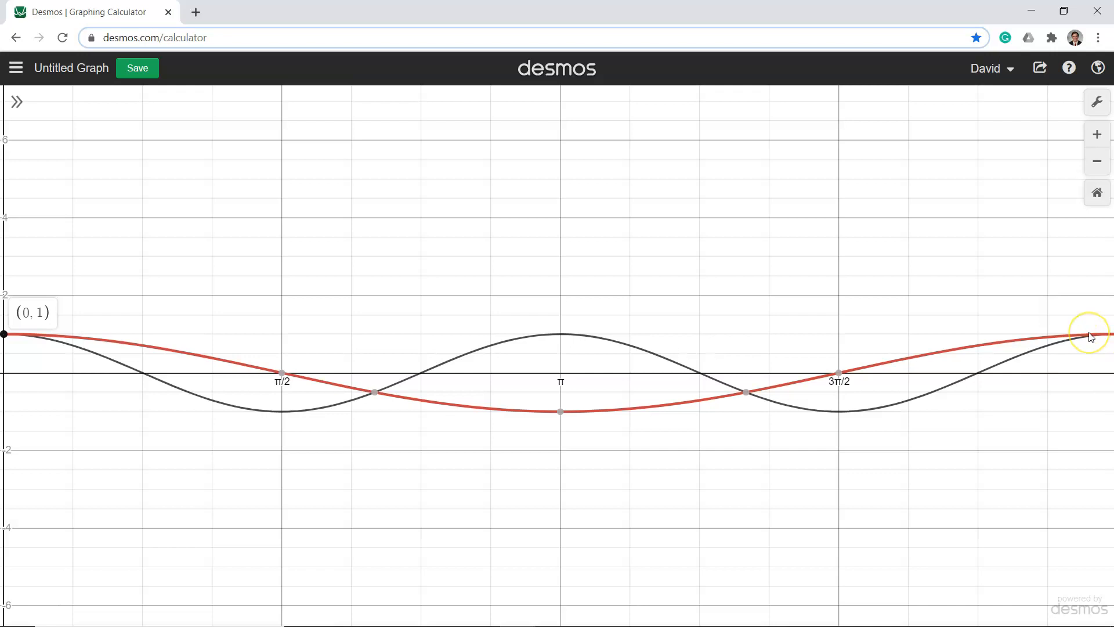
scroll(1090, 337, down, 3)
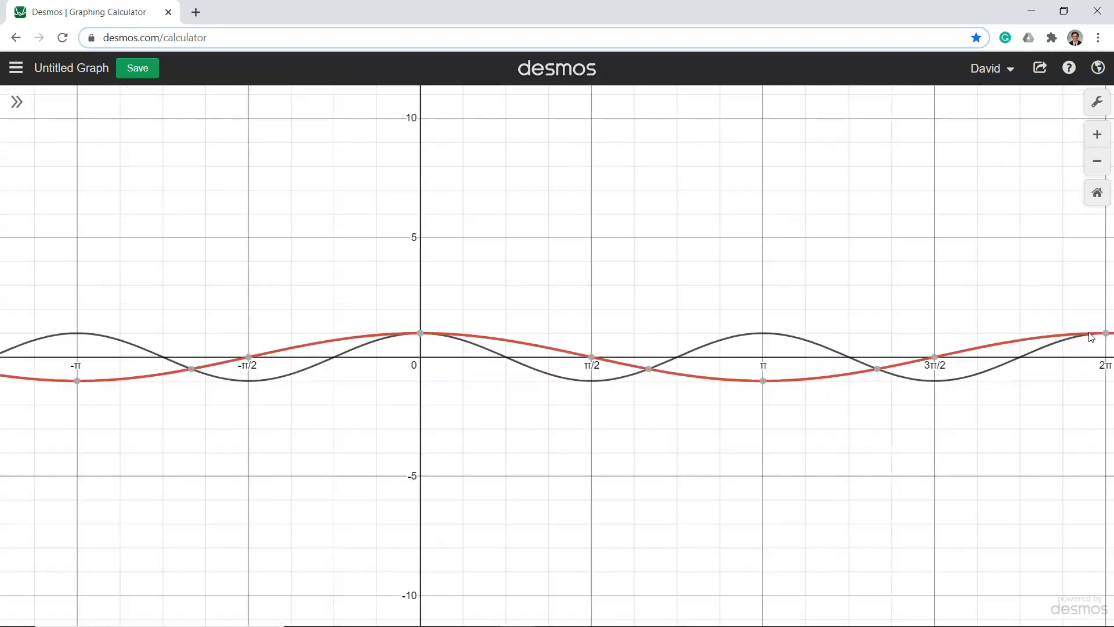
click(1105, 333)
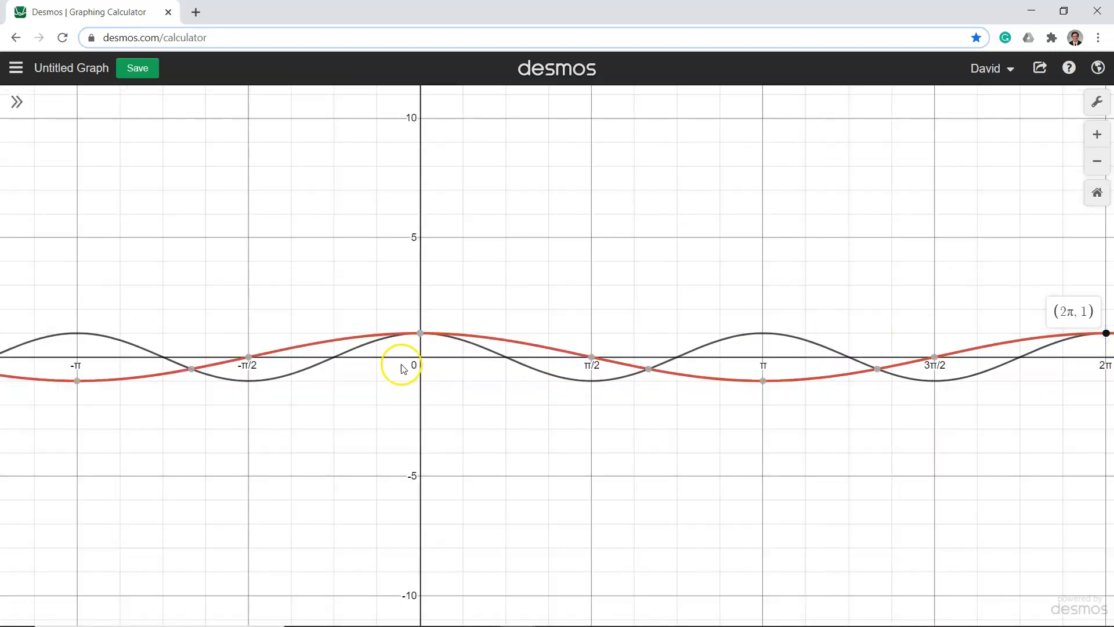
click(421, 334)
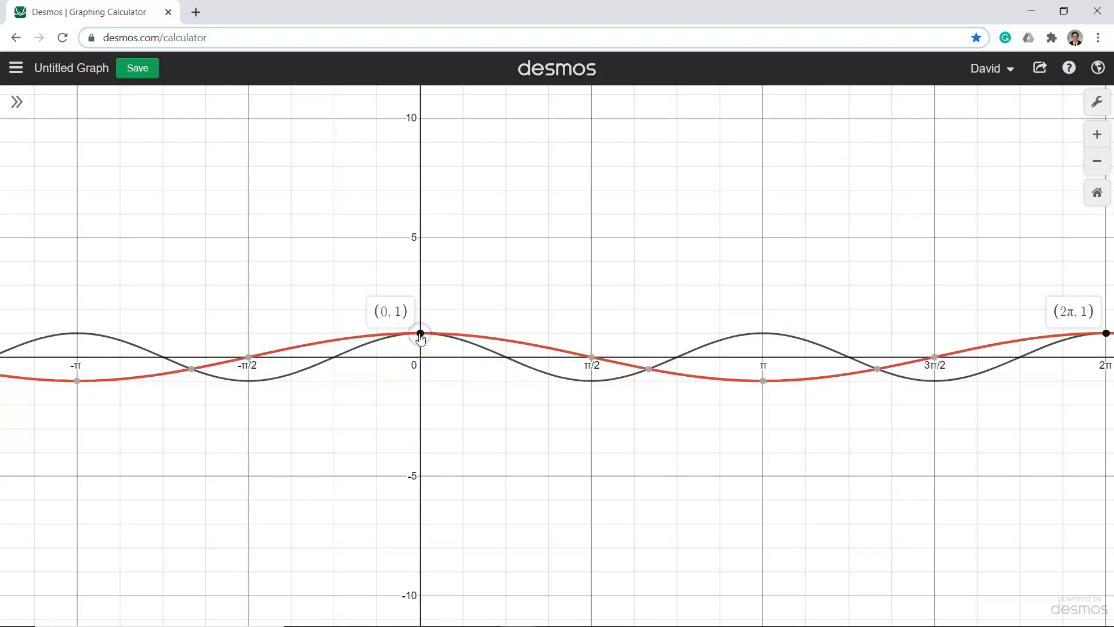
Show the coordinate labels of the cos(2x) curve's maxima at x = 0, π and 2π
drag(717, 262, 578, 265)
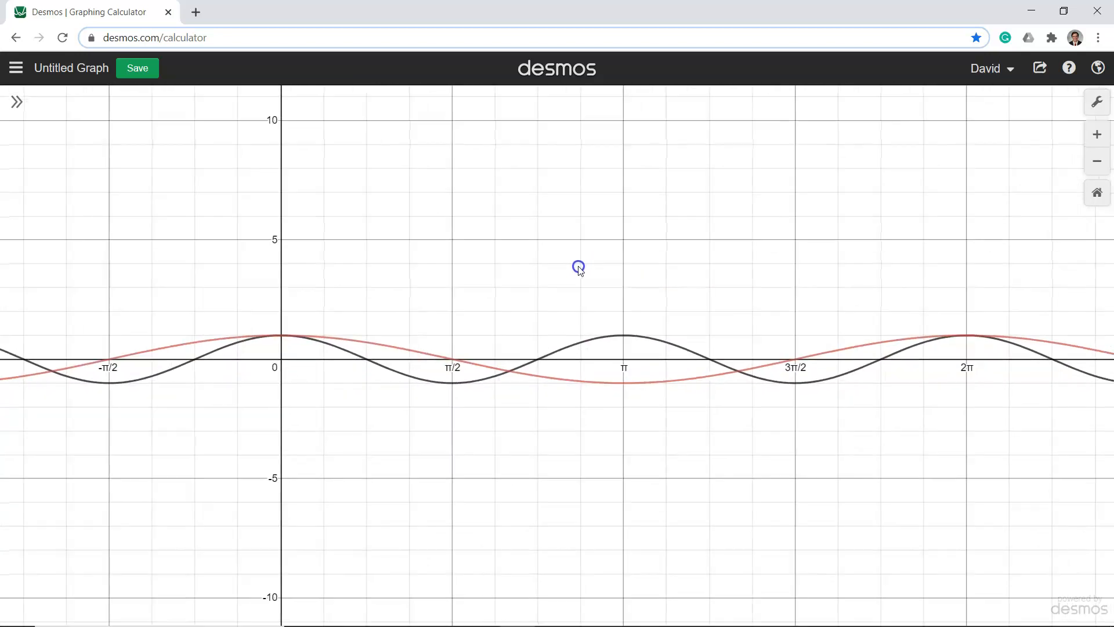
click(283, 336)
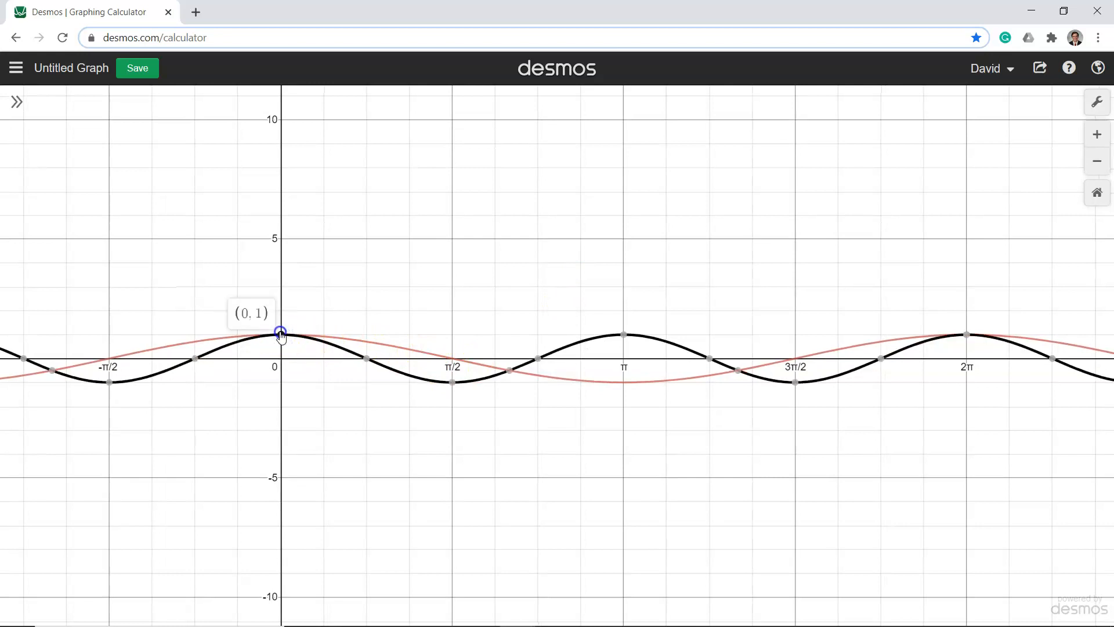
click(624, 335)
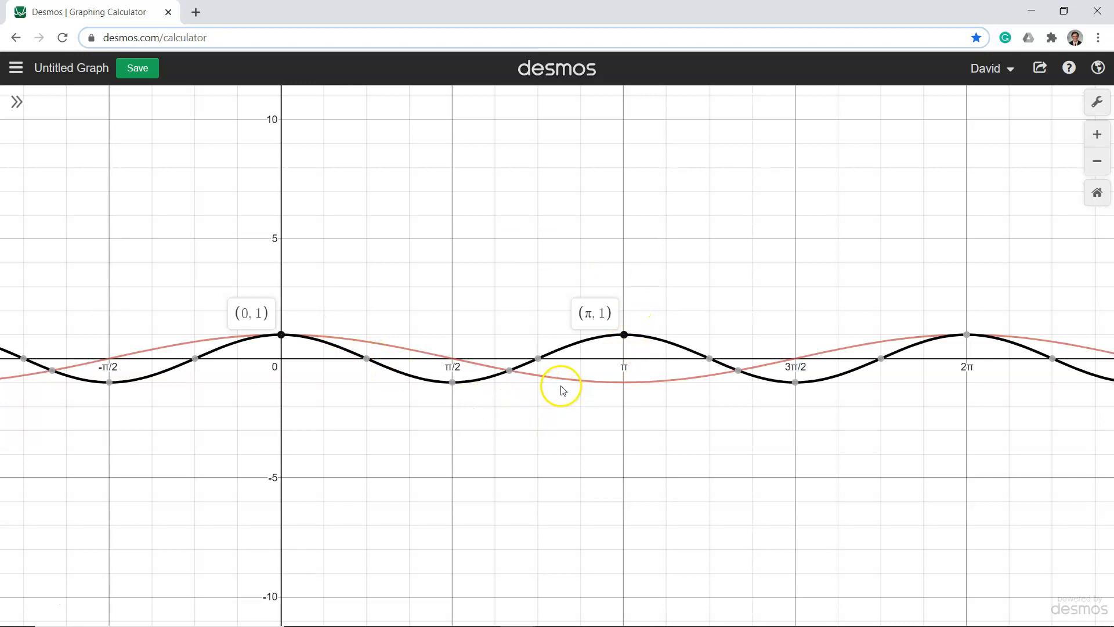
click(967, 336)
Show the coordinate labels of the cos(2x) curve's maxima at x = 3π, 2π and π
drag(786, 321, 501, 298)
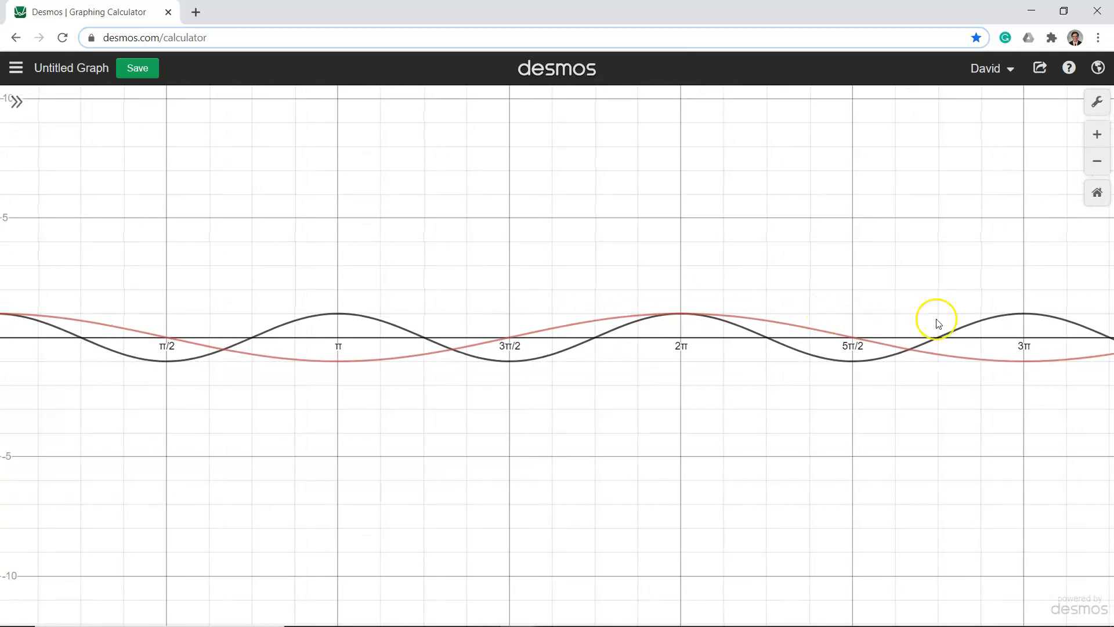
click(1024, 318)
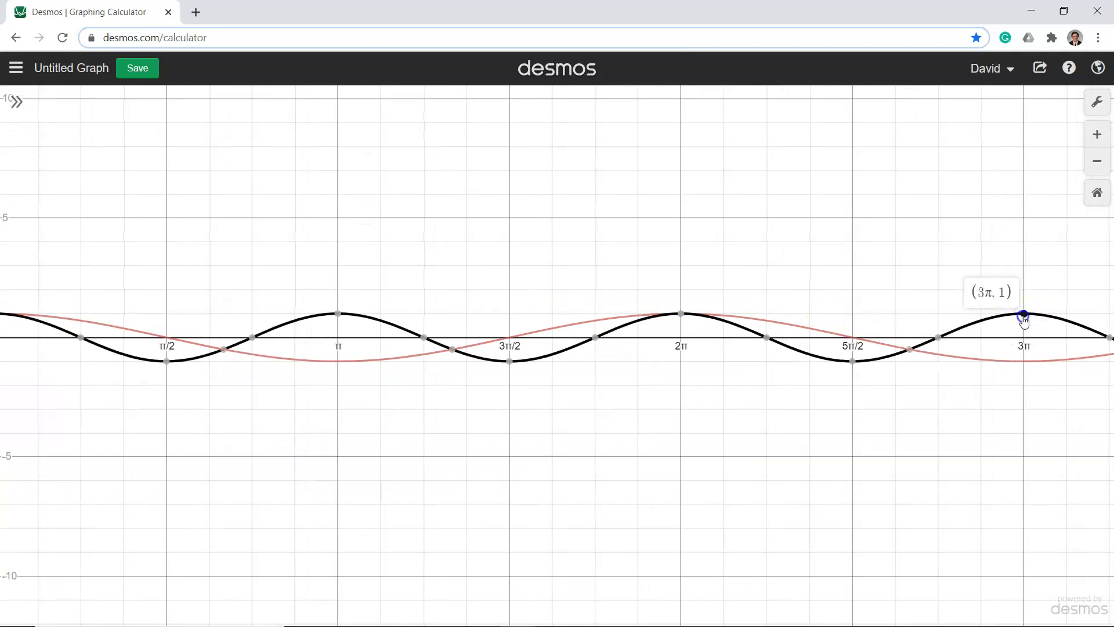
click(680, 315)
click(337, 315)
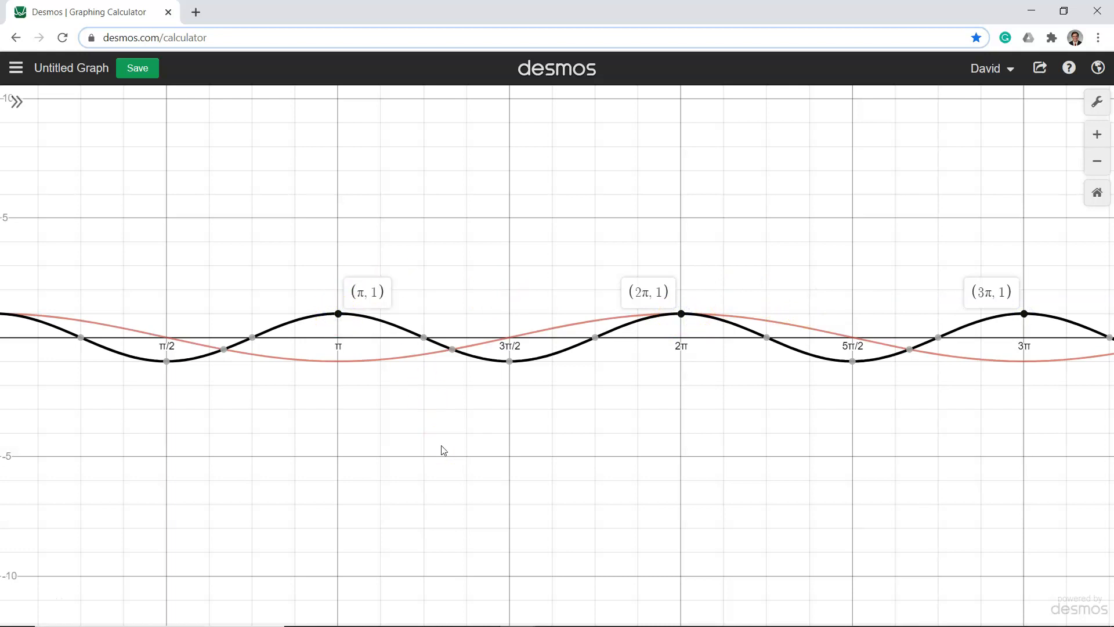
Show the expression list again and change the cos(2x) expression to sin 2x
click(16, 102)
drag(529, 254, 604, 319)
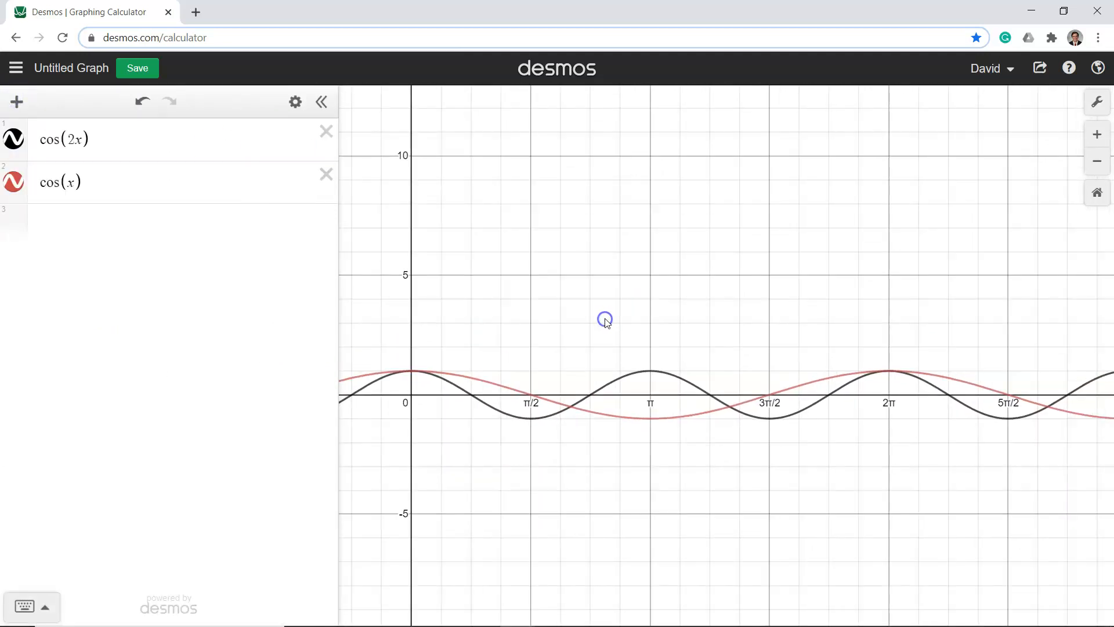
click(73, 138)
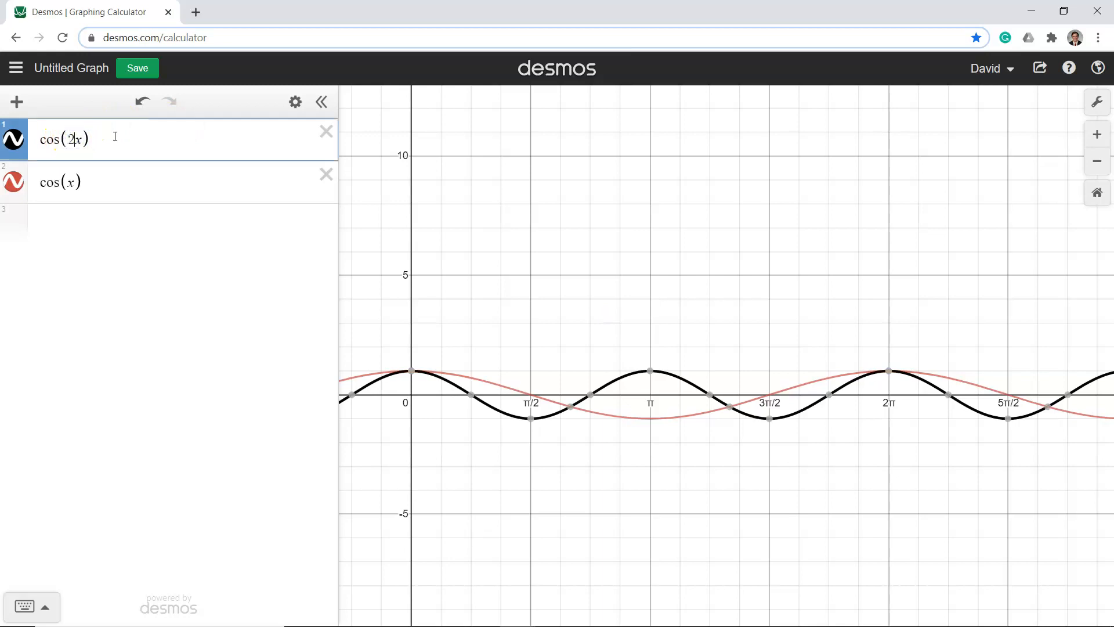
key(BackSpace)
key(BackSpace)
key(BackSpace)
key(BackSpace)
key(BackSpace)
text(sin 2x)
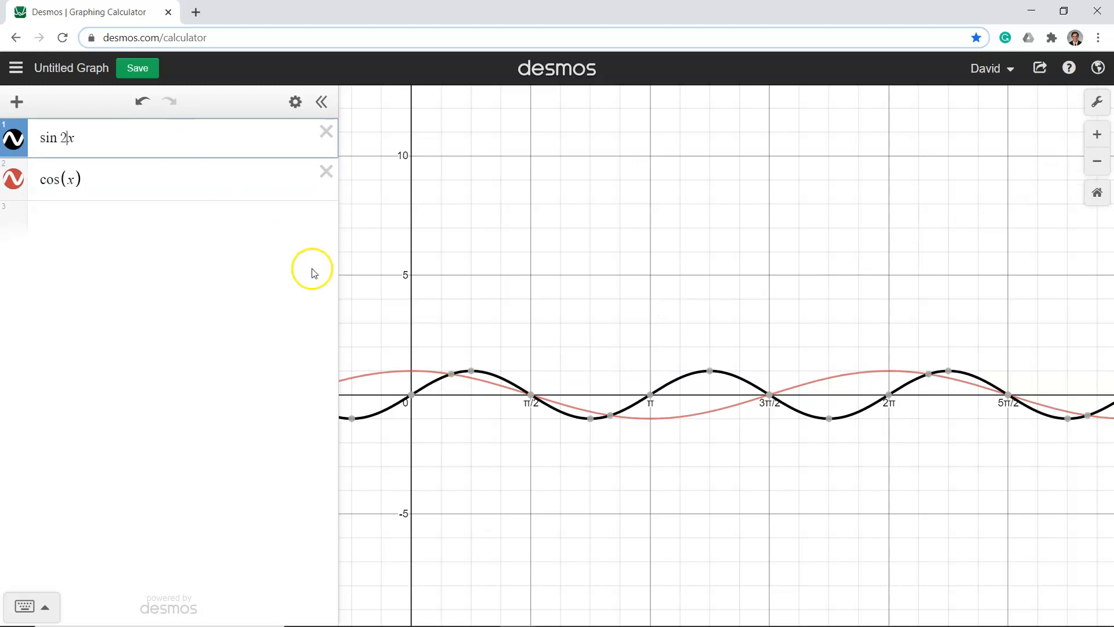
Change the second expression from cosine to sin(x)
click(59, 178)
key(BackSpace)
key(BackSpace)
key(BackSpace)
text(sin)
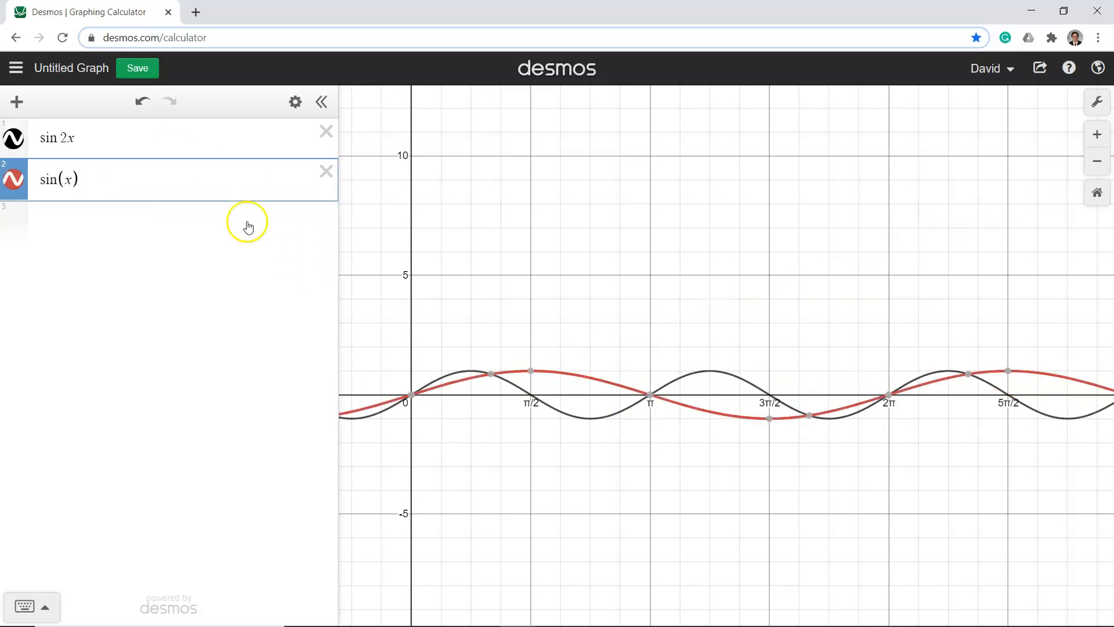
Show the coordinate labels of the sin(x) curve's x-intercepts at π and 0
click(592, 336)
scroll(598, 340, down, 3)
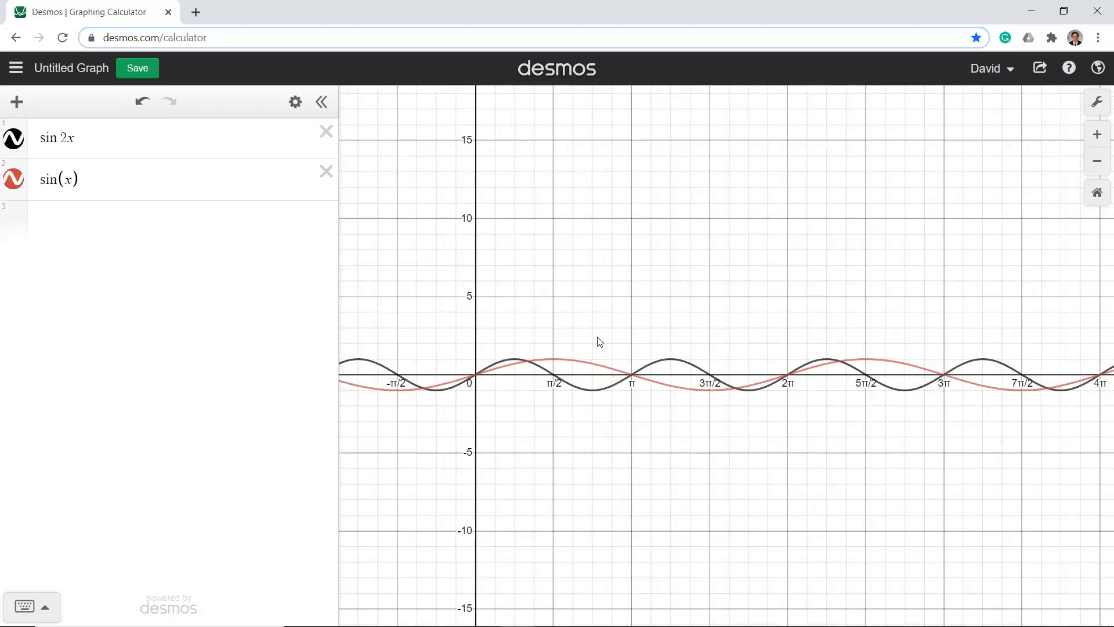
scroll(597, 342, up, 3)
click(639, 343)
scroll(640, 348, down, 1)
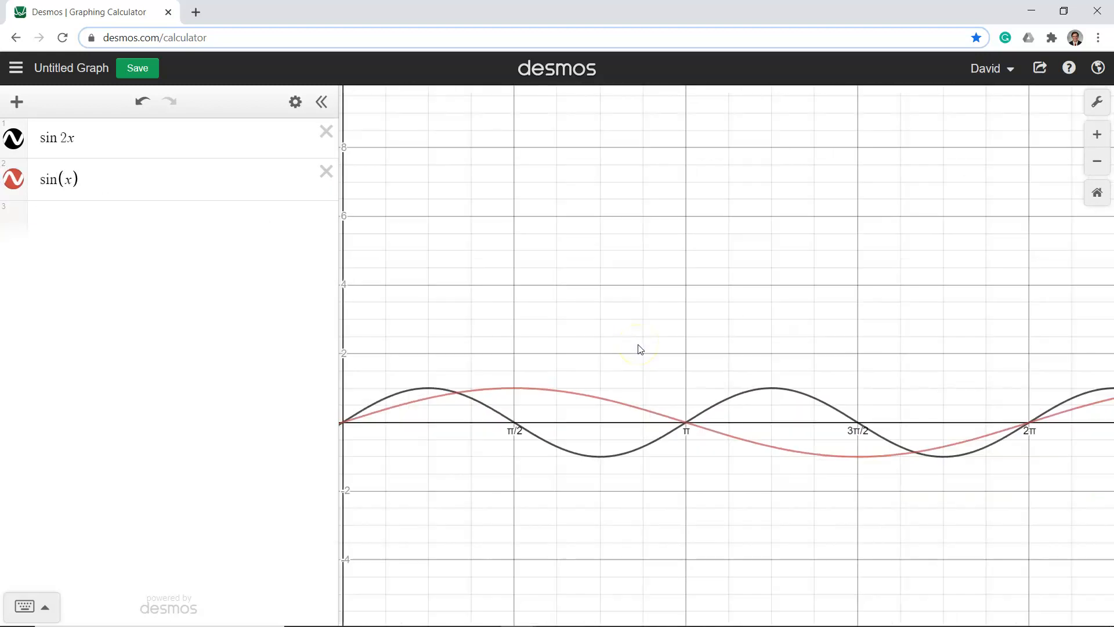
drag(641, 350, 670, 346)
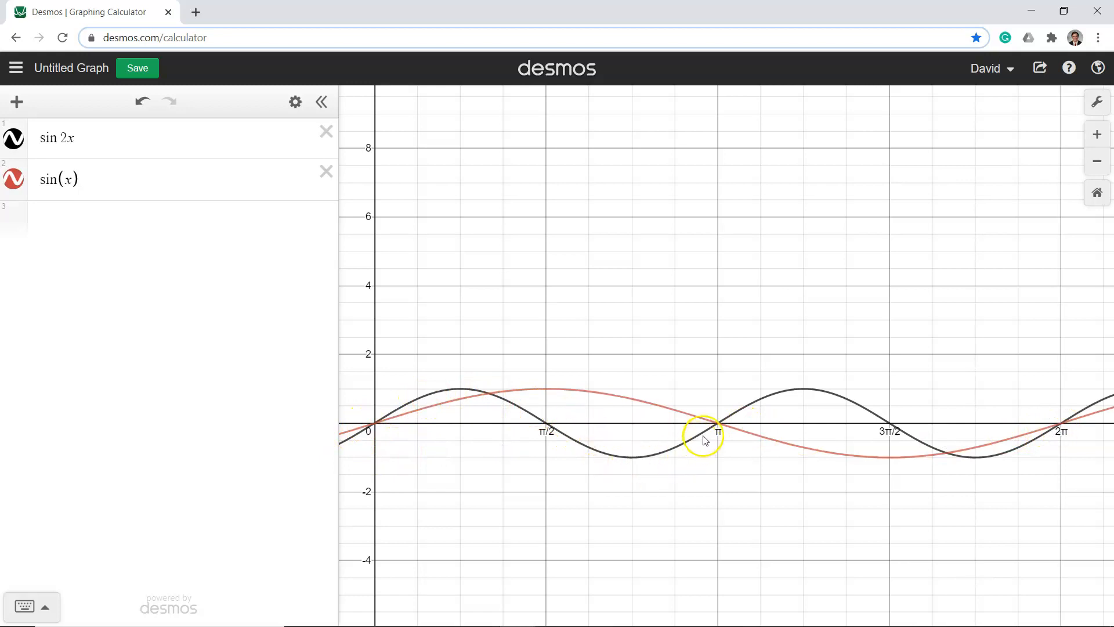
click(716, 425)
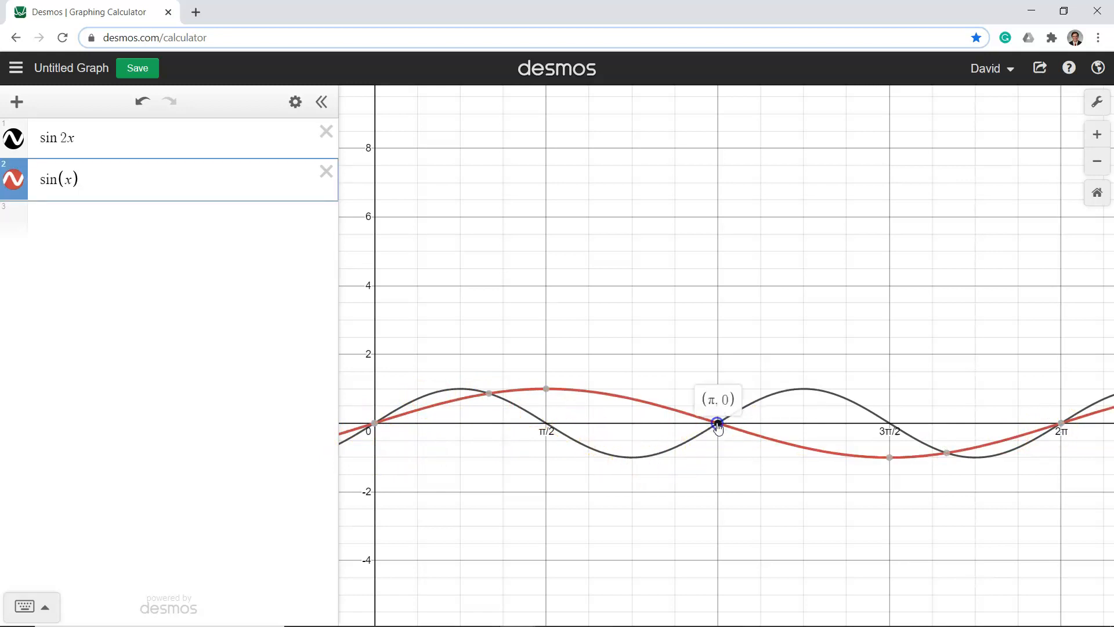
click(371, 425)
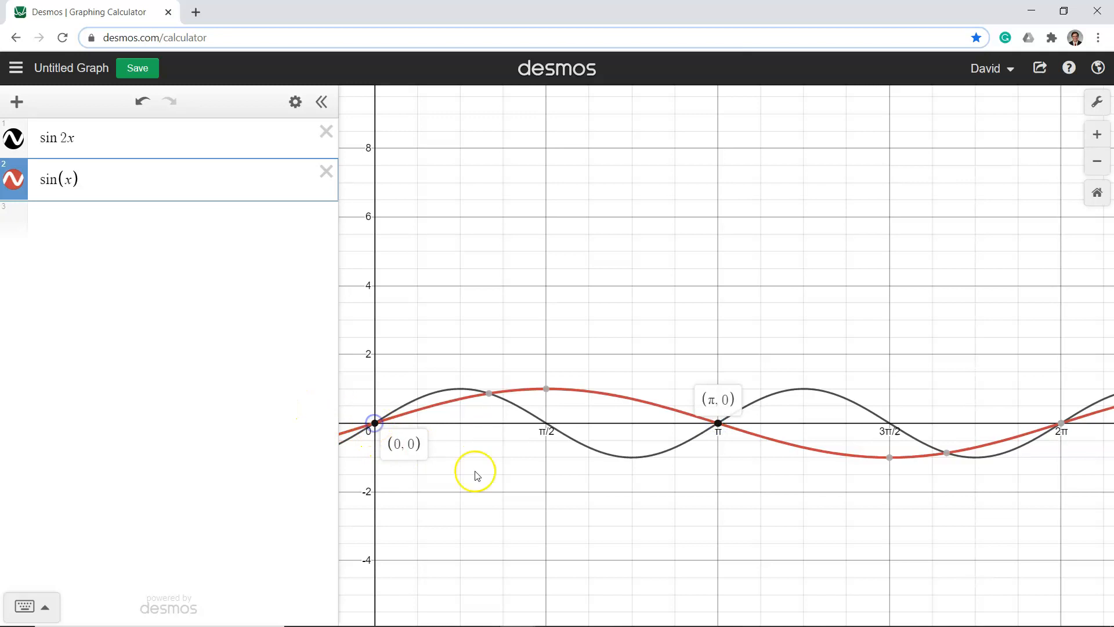
Select the sin 2x curve and show the coordinate labels of its maxima at x = π/4 and 5π/4
click(636, 446)
click(545, 426)
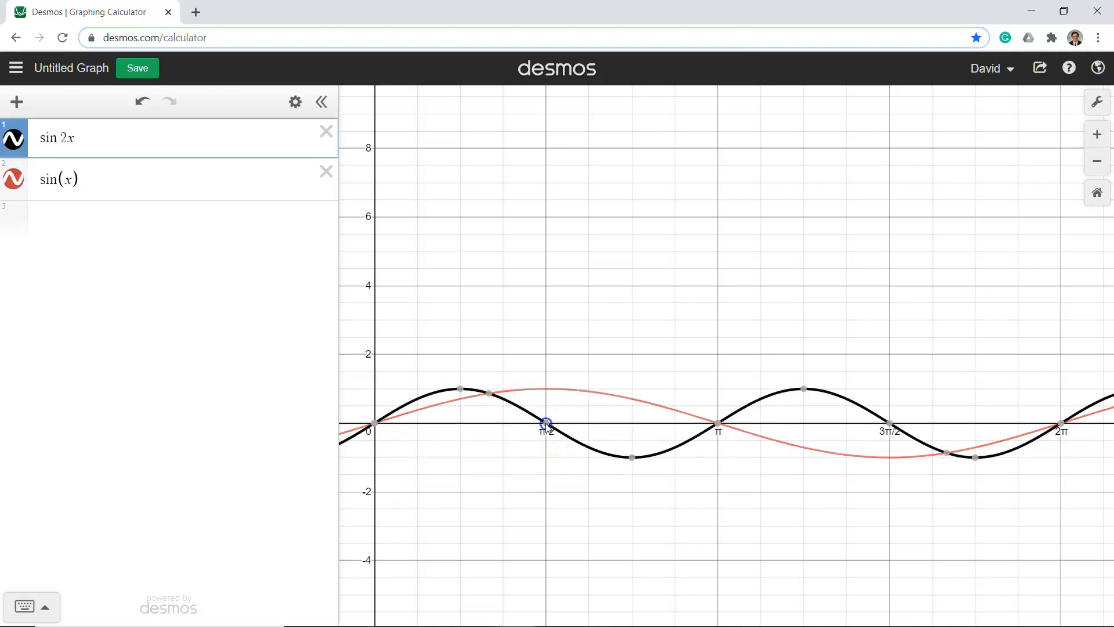
click(468, 391)
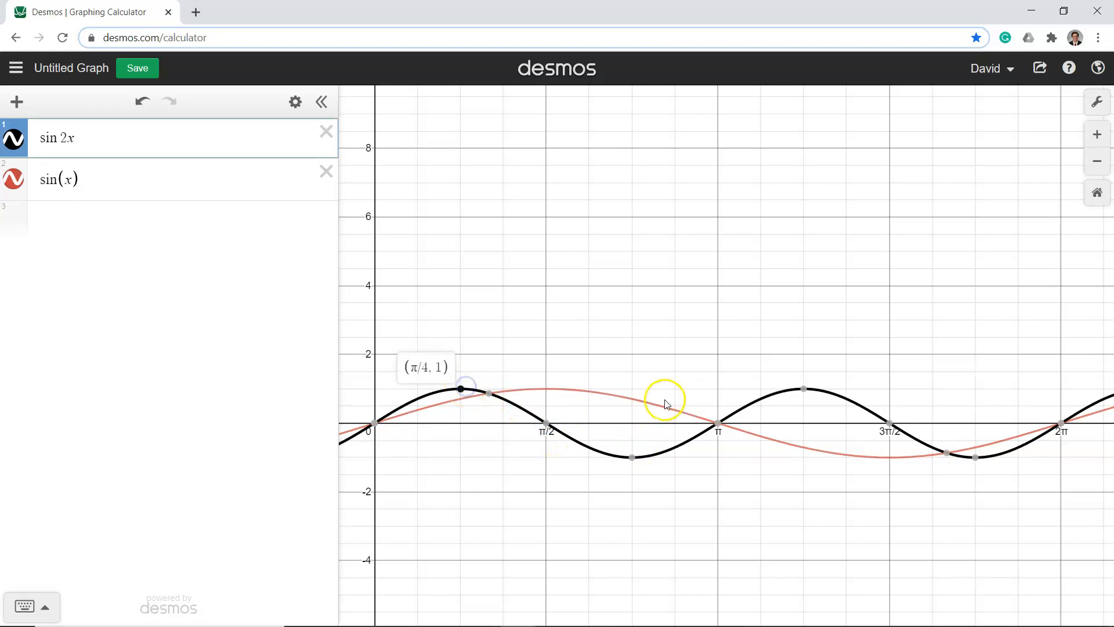
click(805, 389)
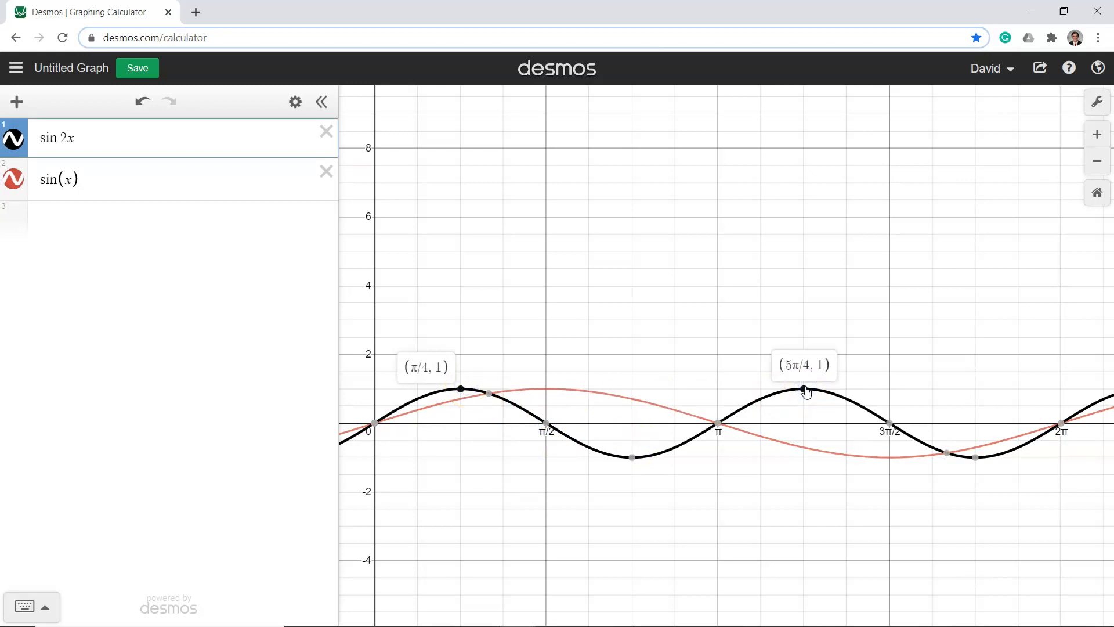
click(729, 262)
Change the first expression to sin(1/2 x), with the fraction inside parentheses
click(68, 137)
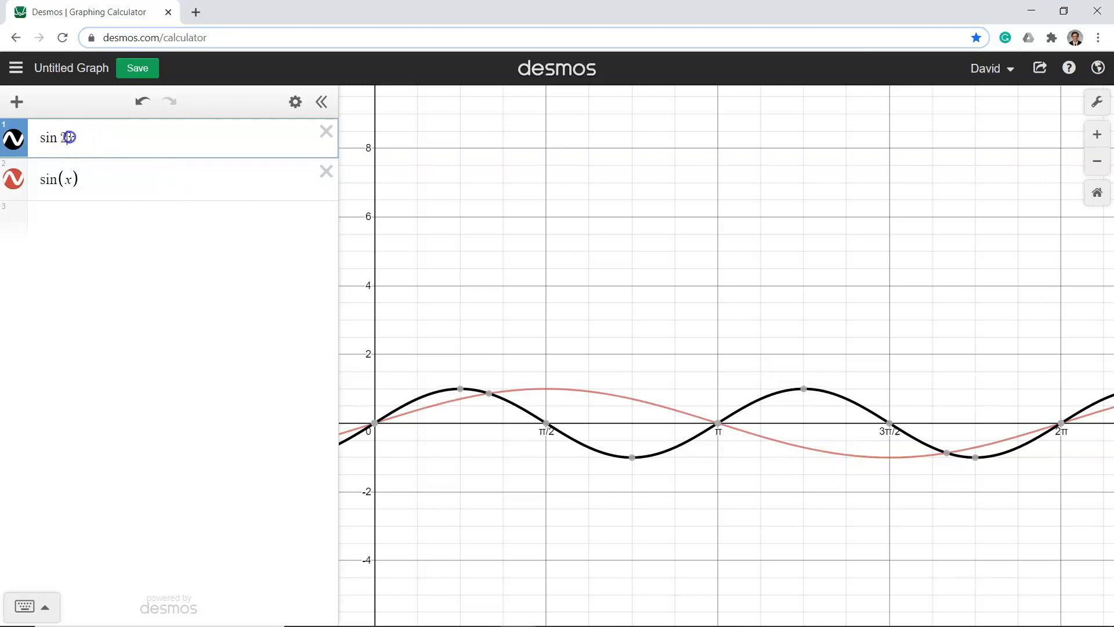
key(BackSpace)
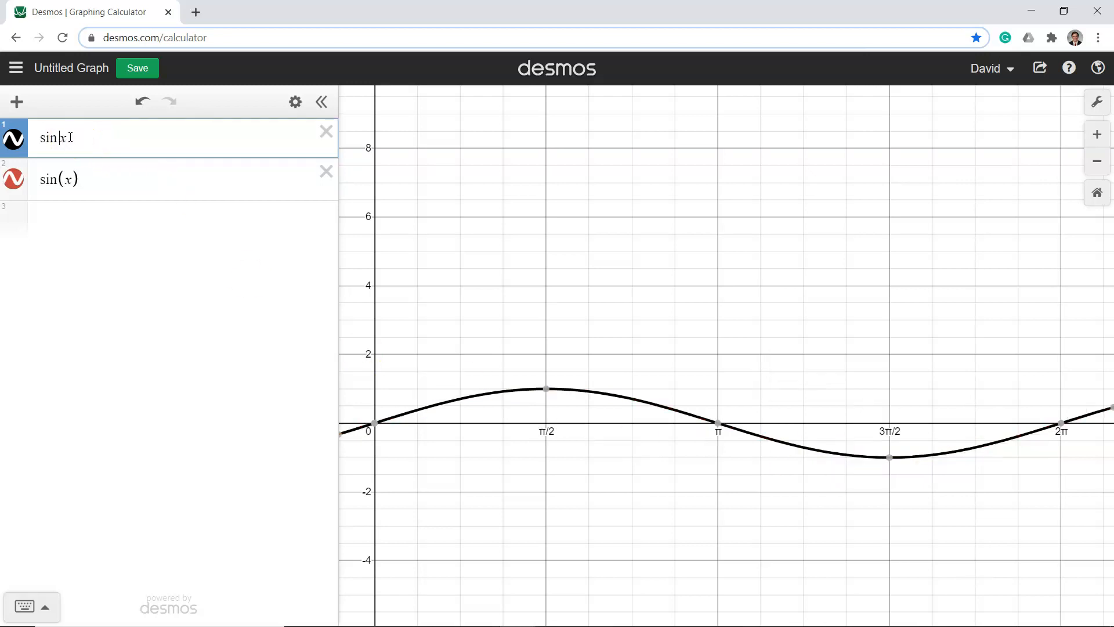
text(1/)
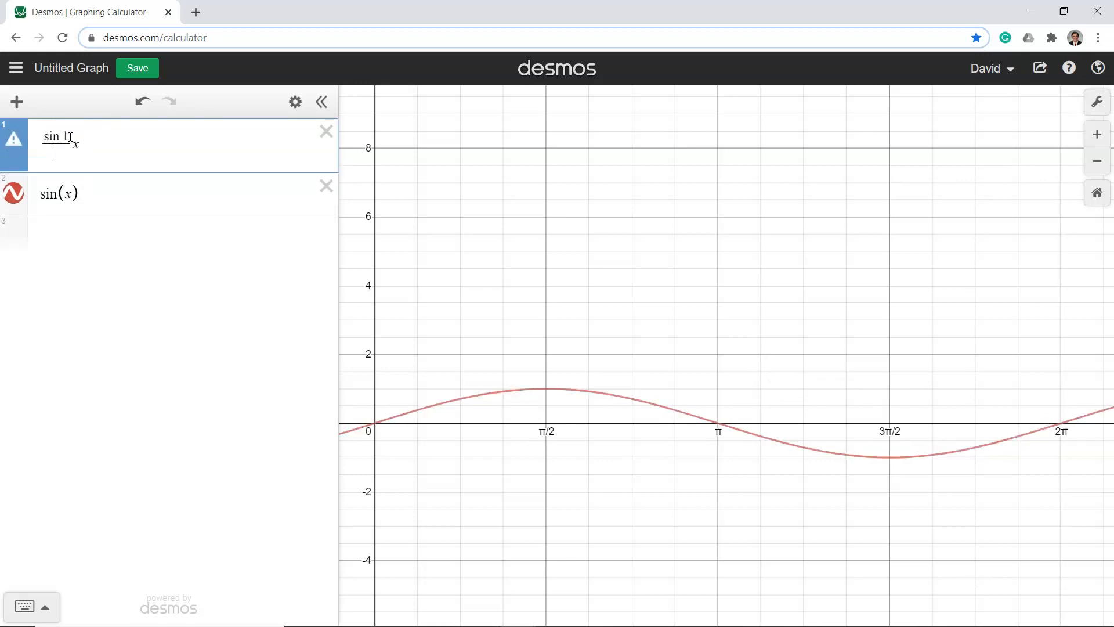
key(BackSpace)
key(BackSpace)
text(()
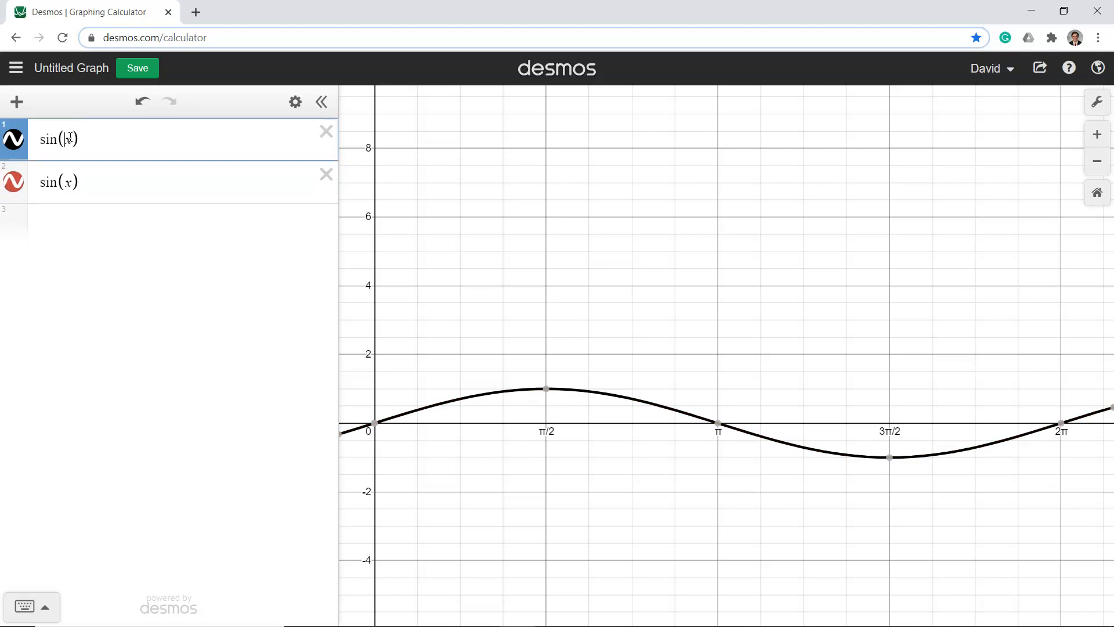
text(1/2)
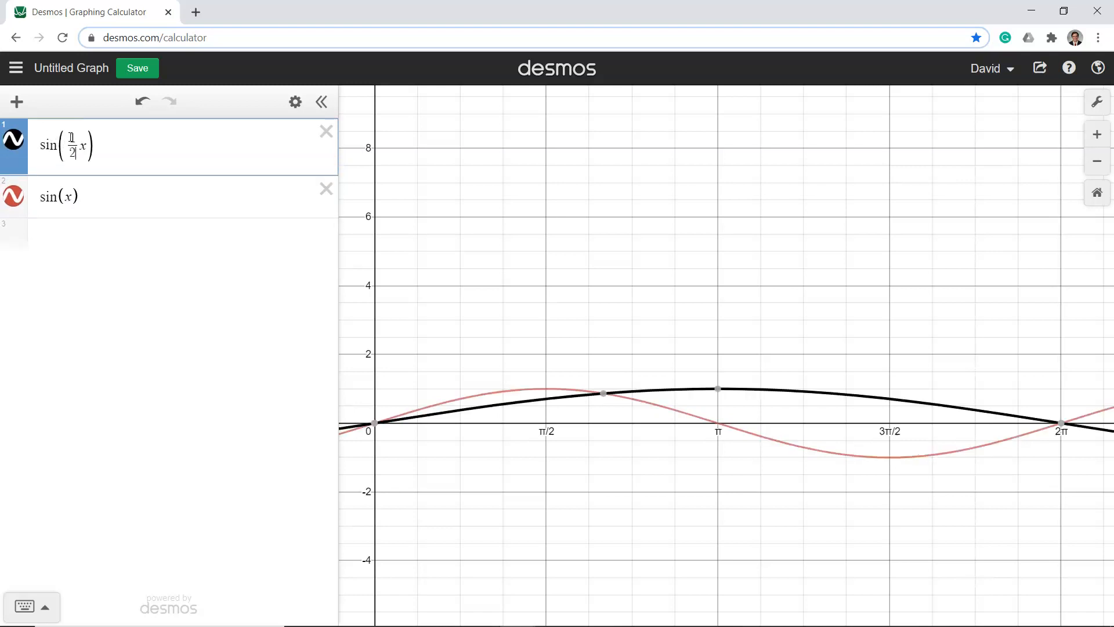
Hide the expression list and compare the sin(1/2 x) and sin(x) curves between 0 and 4π
click(321, 100)
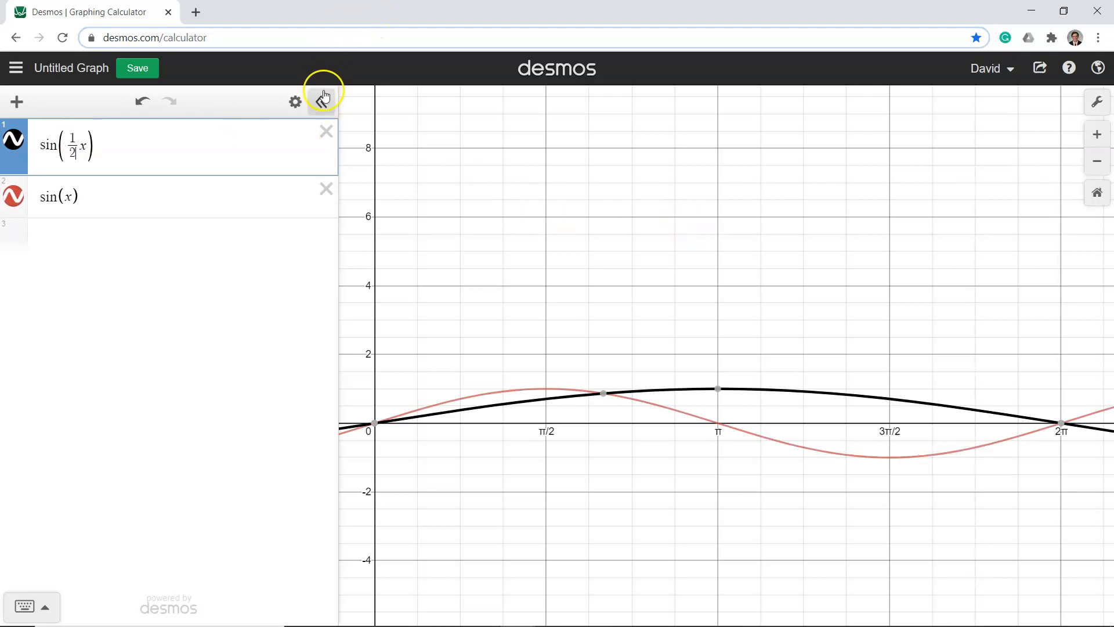
scroll(599, 300, down, 3)
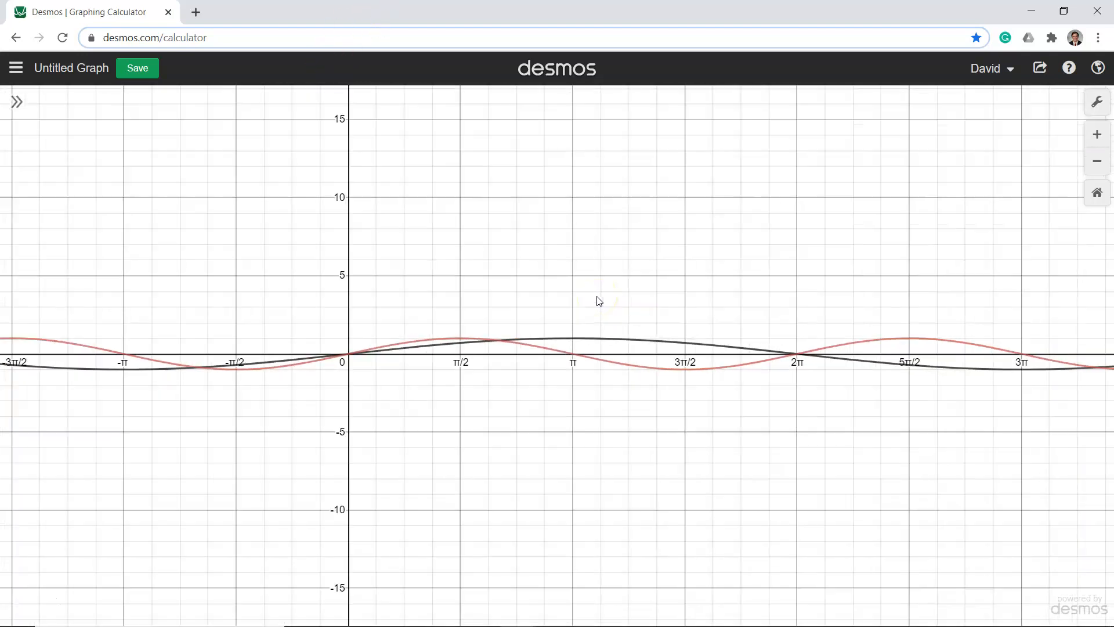
drag(723, 264, 574, 295)
scroll(575, 295, up, 3)
scroll(575, 294, down, 3)
scroll(576, 298, up, 1)
click(614, 312)
drag(522, 295, 483, 276)
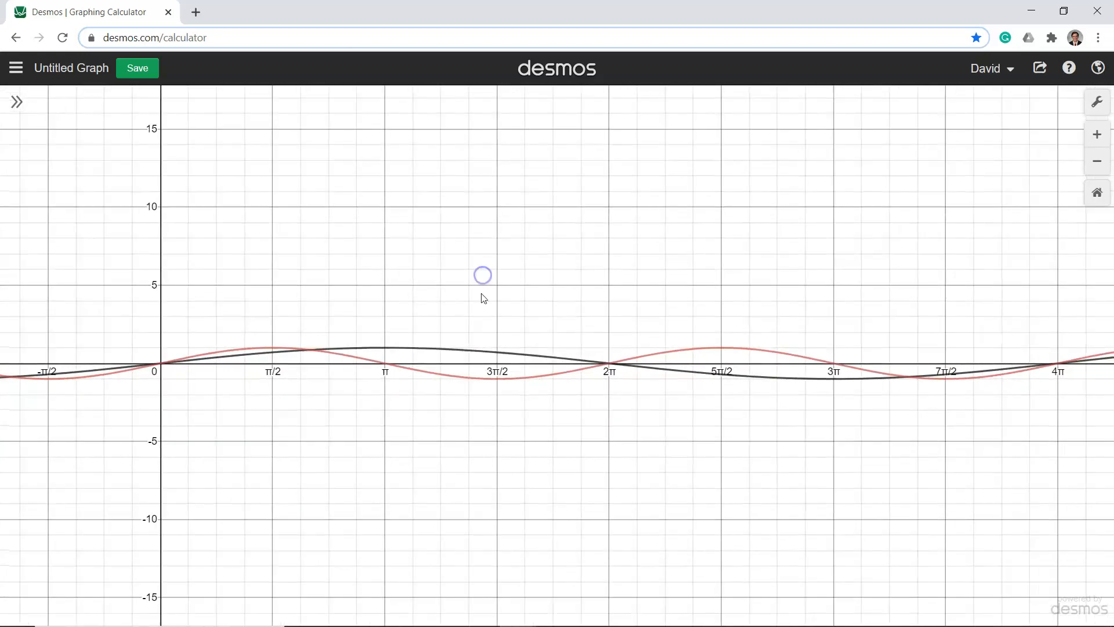
Show the expression list again and change the first expression to cos(1/2 x)
click(19, 103)
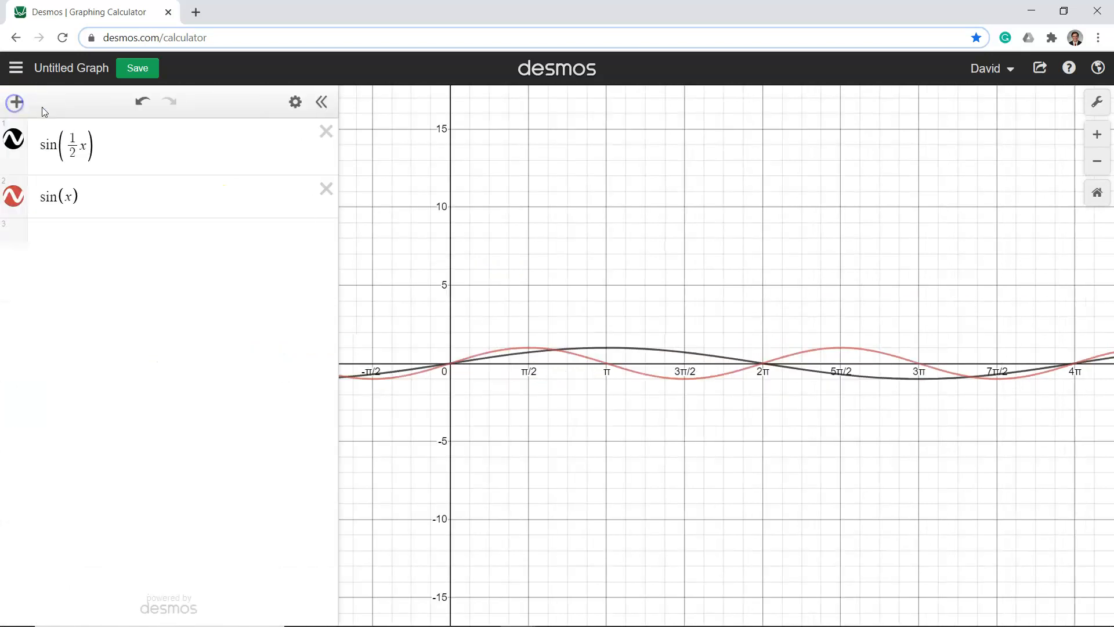
click(61, 147)
key(BackSpace)
key(BackSpace)
key(BackSpace)
text(cos)
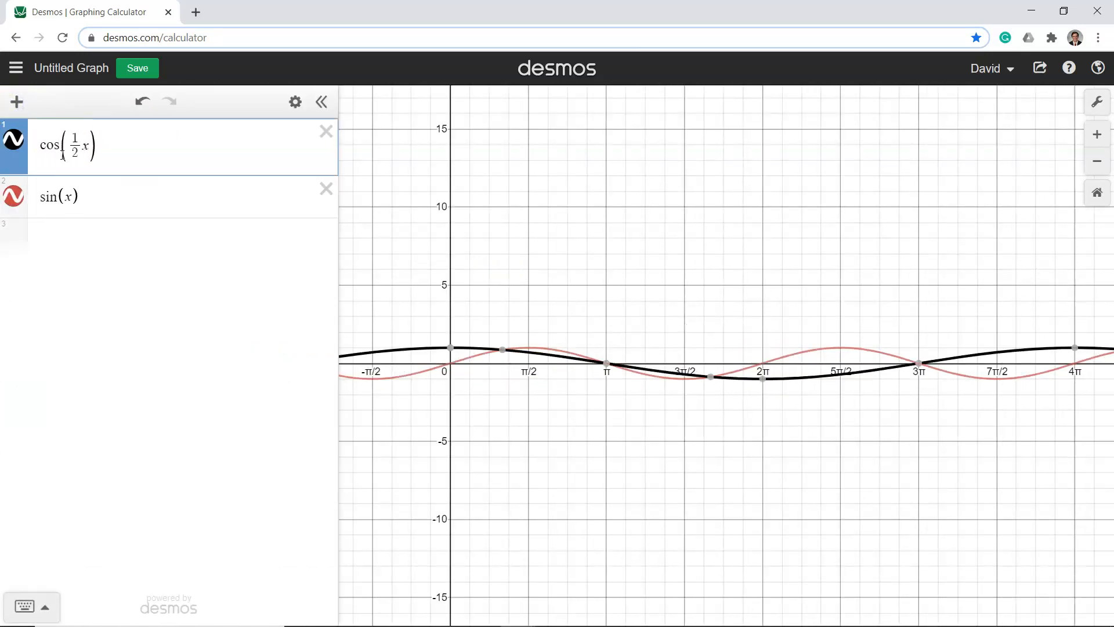
Change the second expression from a sine to cos(x)
click(58, 200)
text(==)
key(BackSpace)
key(BackSpace)
key(BackSpace)
key(BackSpace)
key(BackSpace)
key(BackSpace)
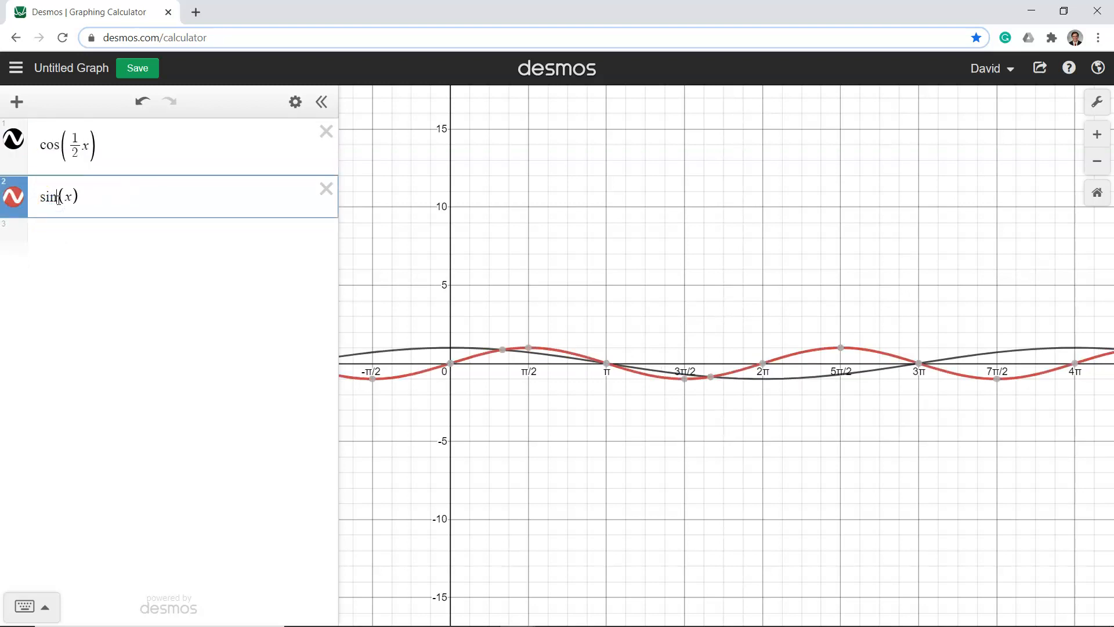
text(cos)
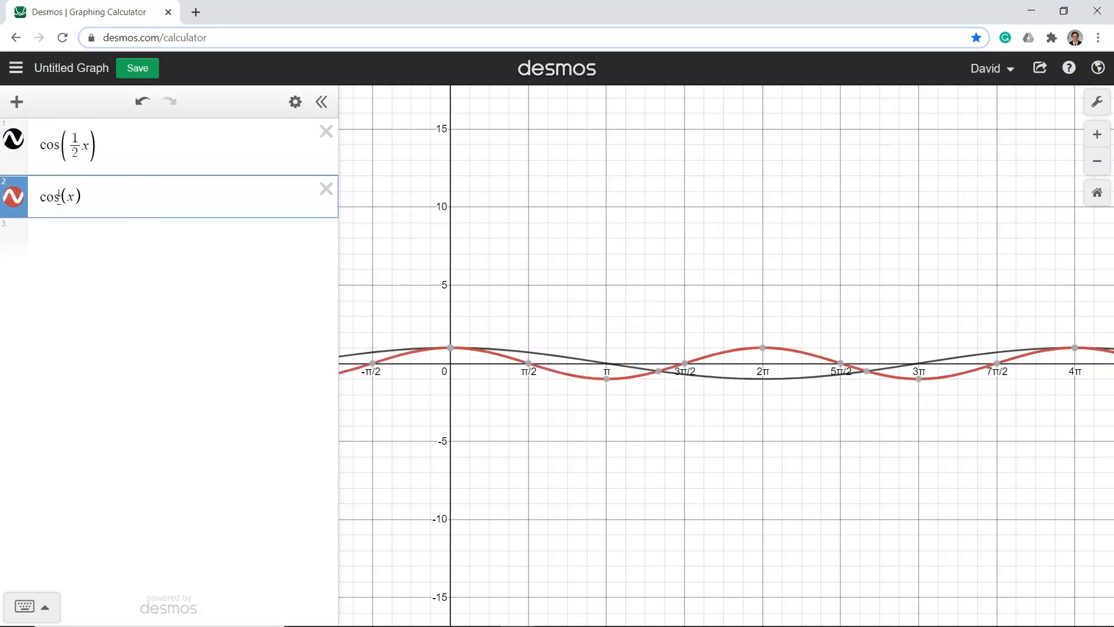
Hide the expression list and set the x-axis range from 0 to 4π in the graph settings
click(321, 101)
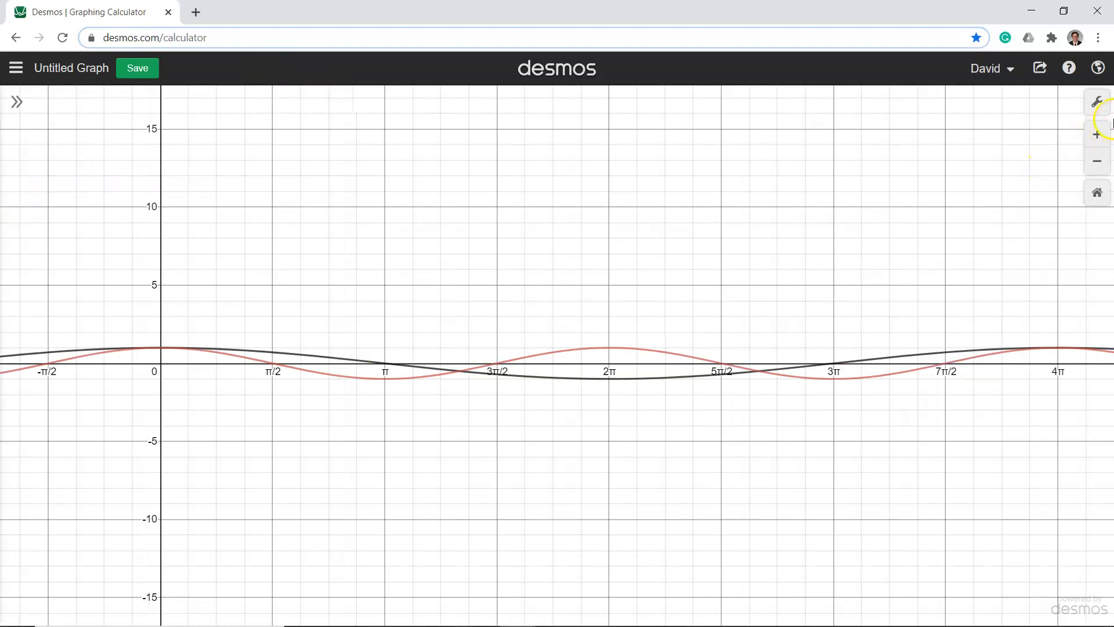
click(1097, 102)
click(912, 322)
drag(898, 323, 861, 326)
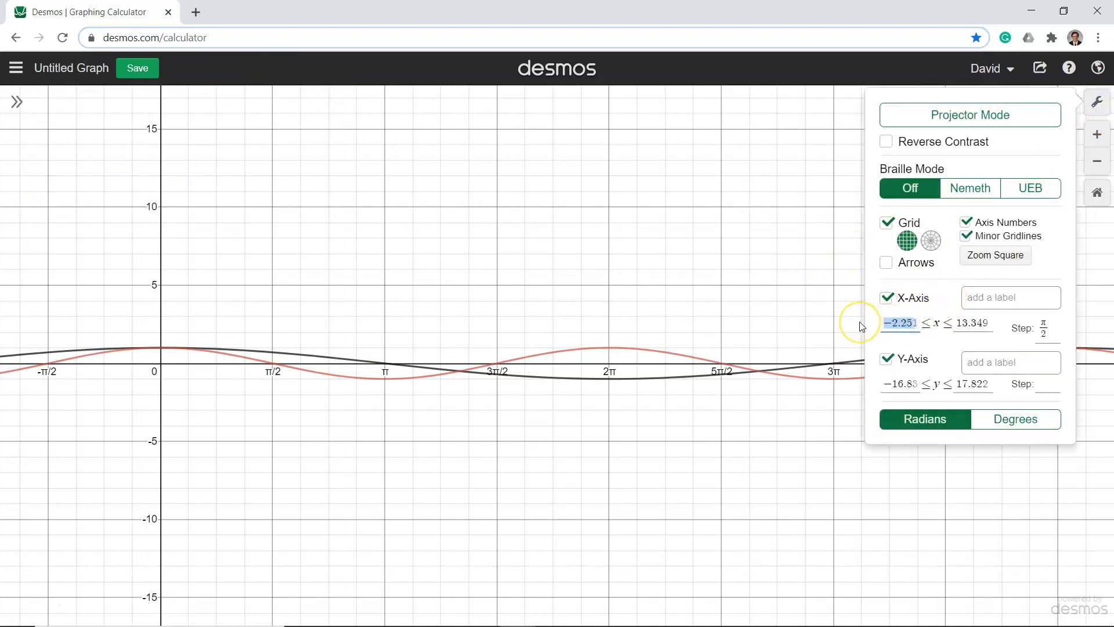
text(0)
drag(986, 324, 932, 324)
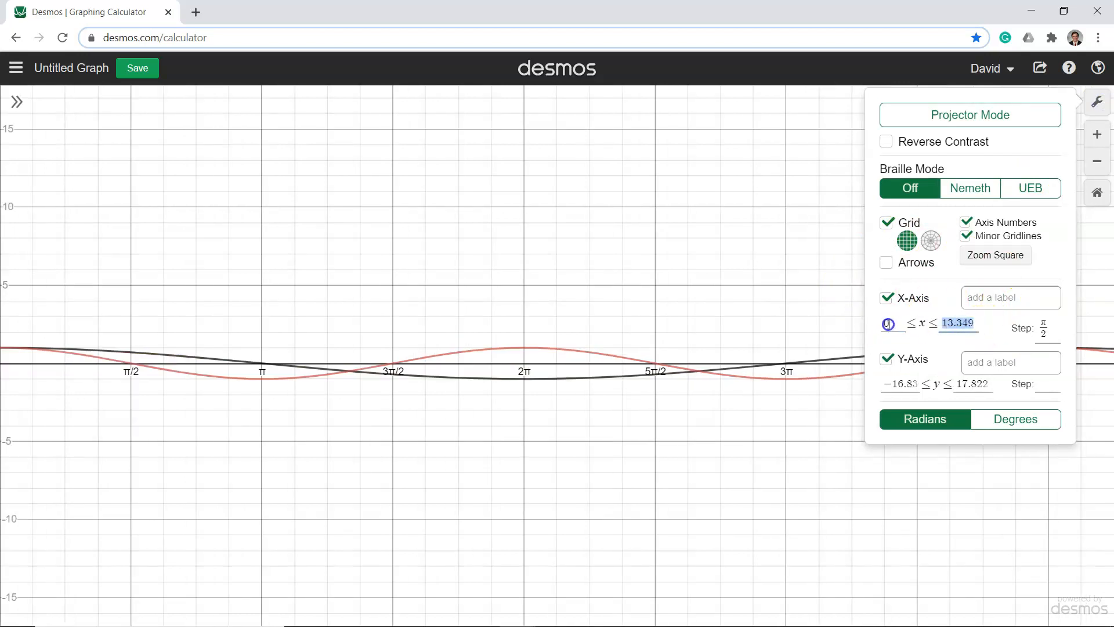
text(4pi)
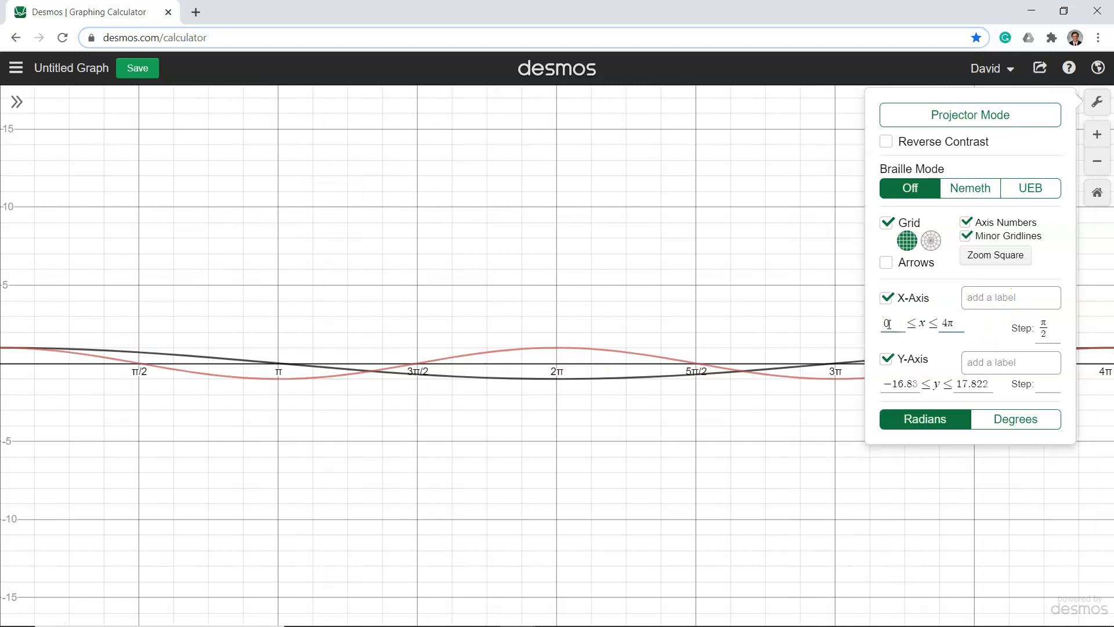
click(1097, 102)
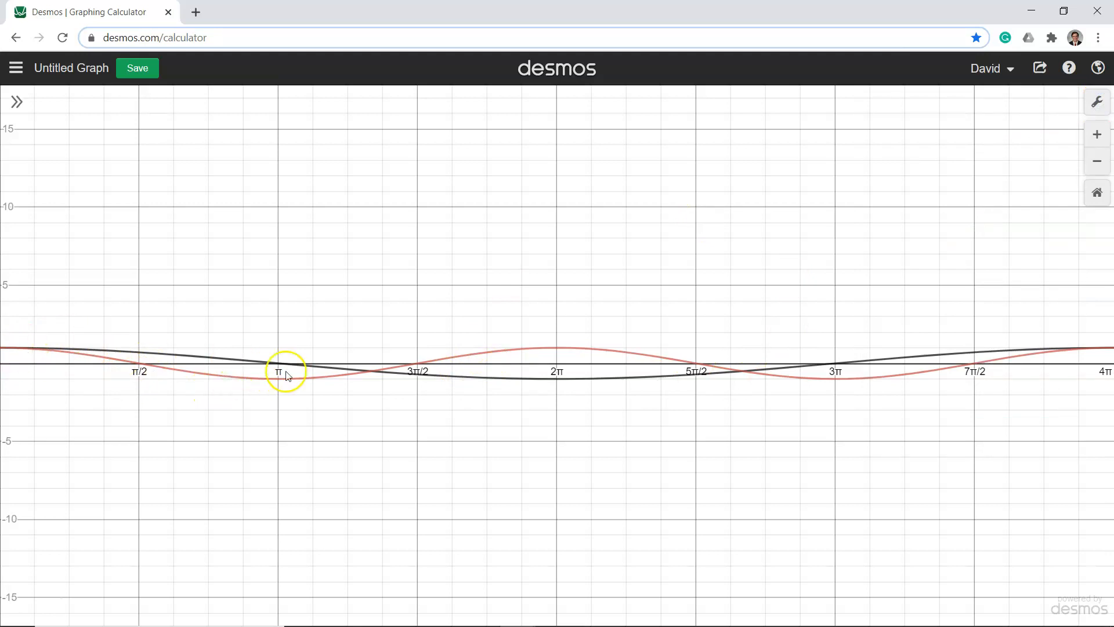
Show the coordinate labels of the cos(x) maximum at 2π and of the cos(1/2 x) extrema at 2π, 4π and 0
click(556, 349)
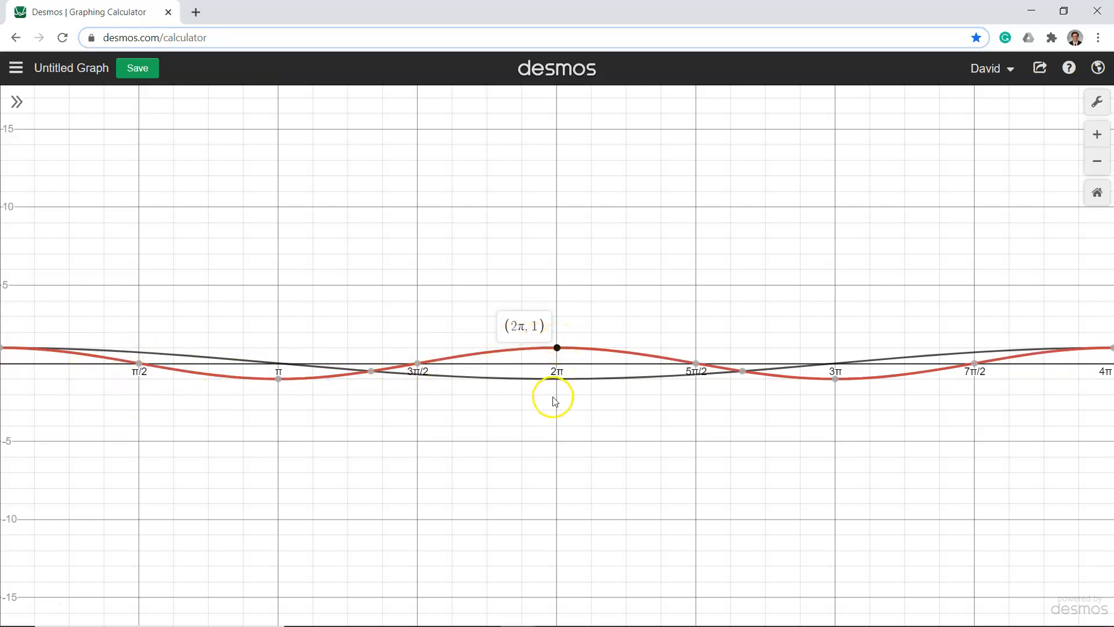
click(557, 379)
click(557, 379)
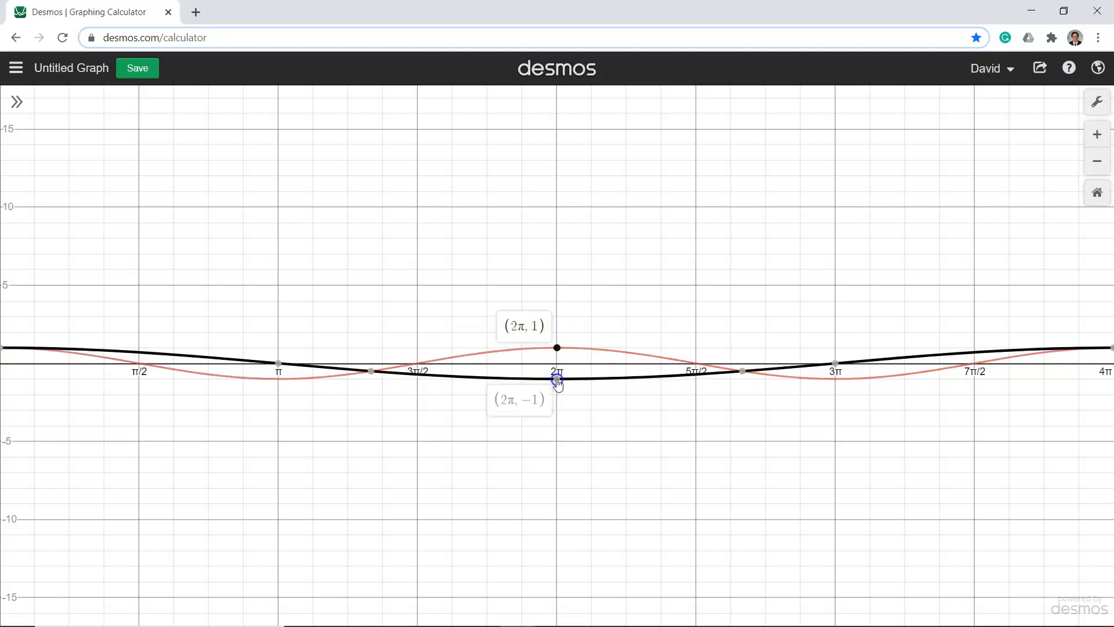
click(1111, 347)
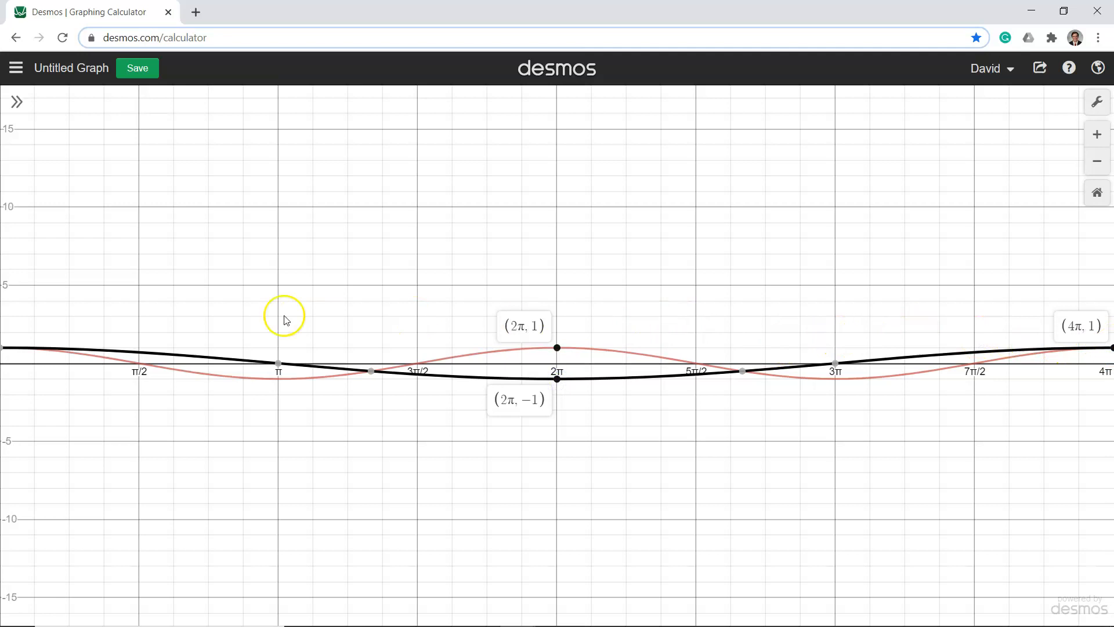
click(3, 348)
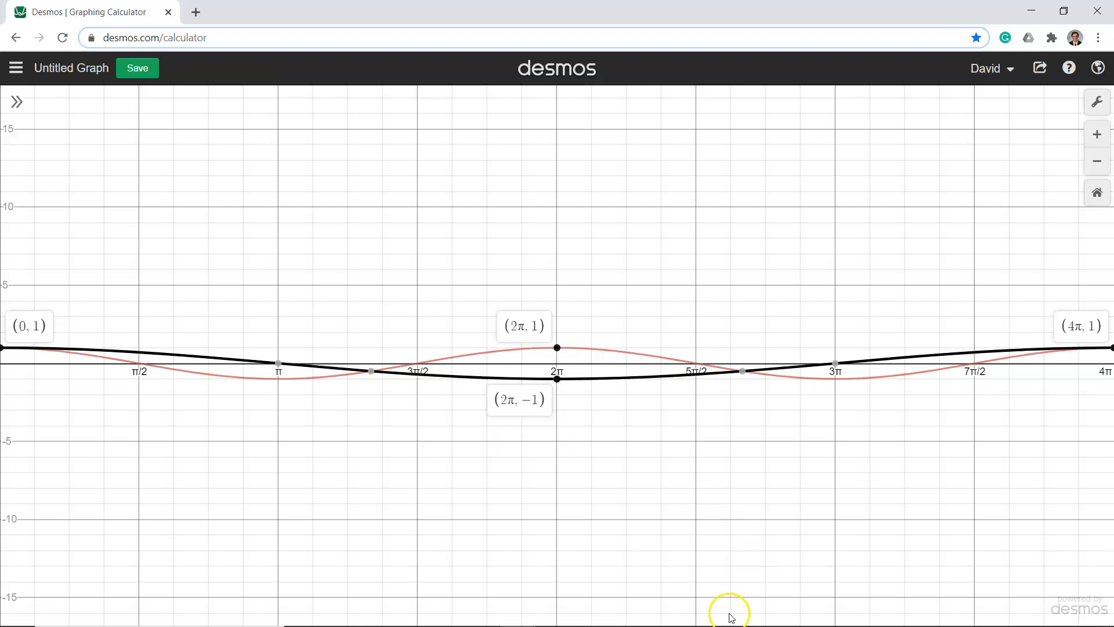
Switch to Microsoft Whiteboard and clear the canvas of the old notes
mouse_move(622, 624)
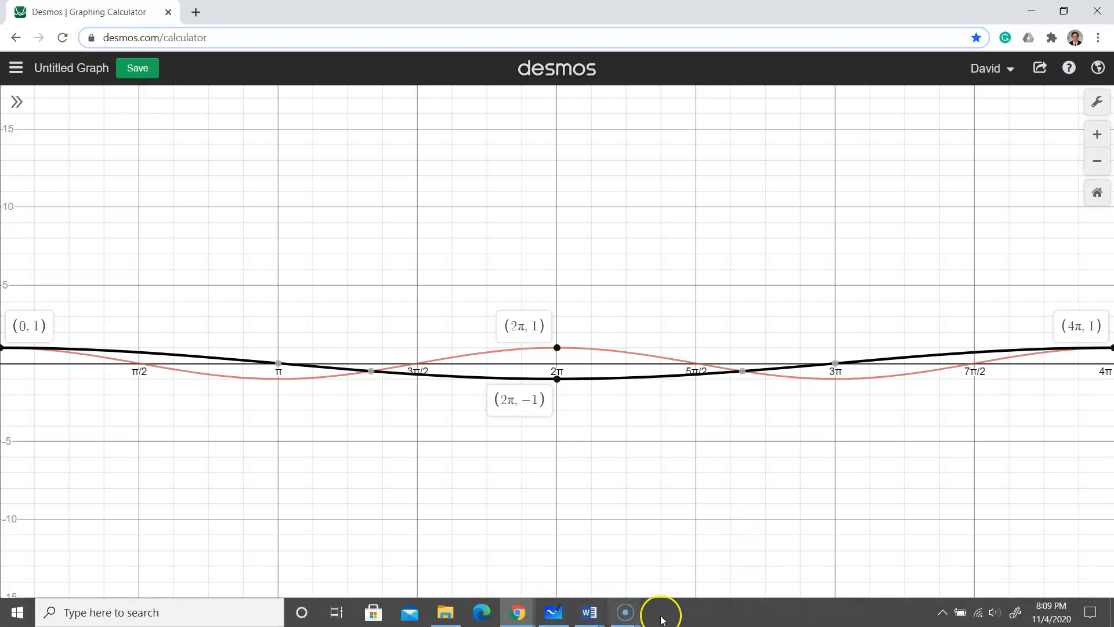
click(555, 612)
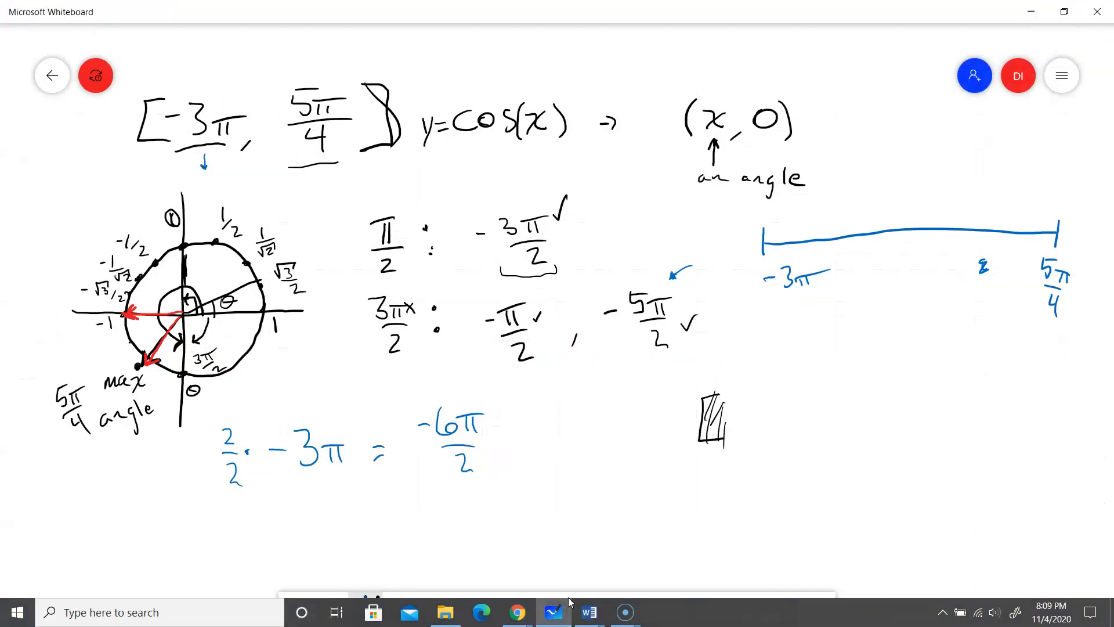
click(1062, 76)
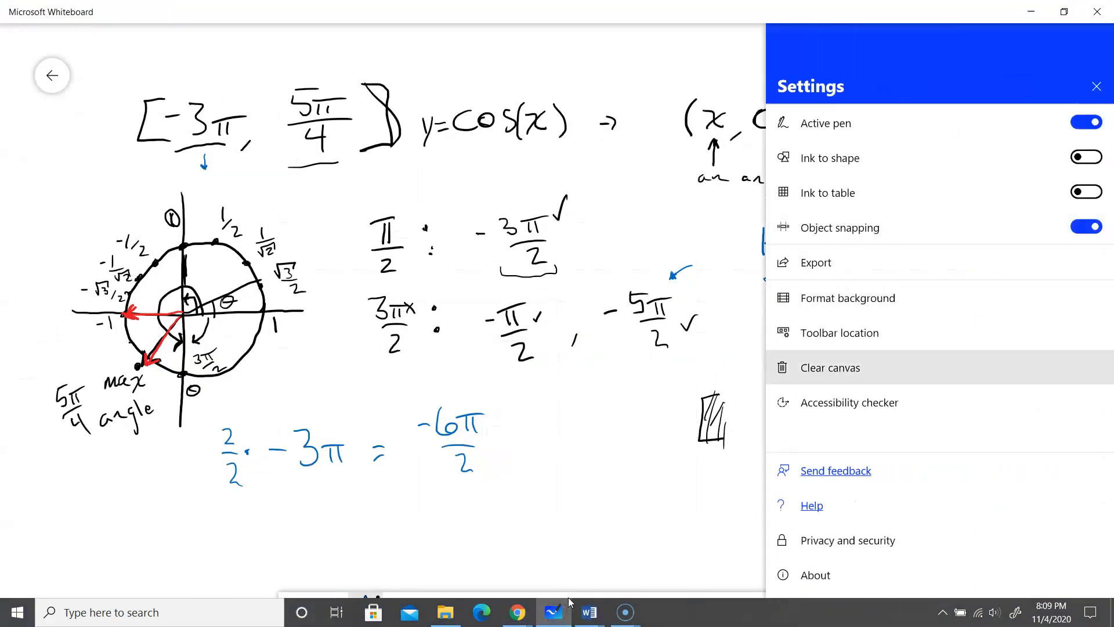
click(829, 367)
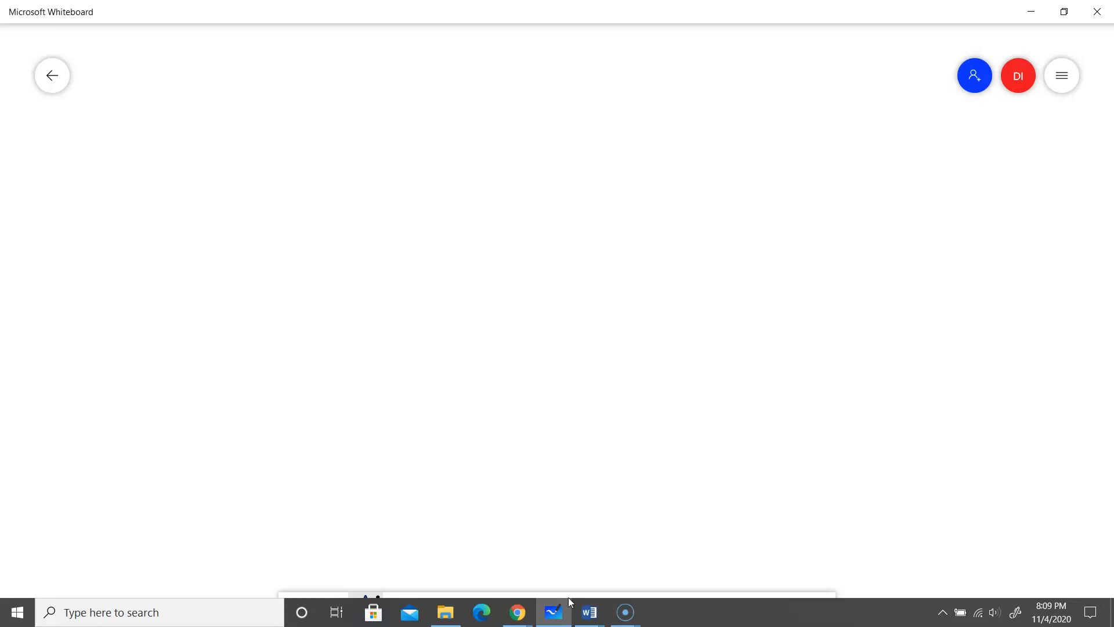
click(555, 612)
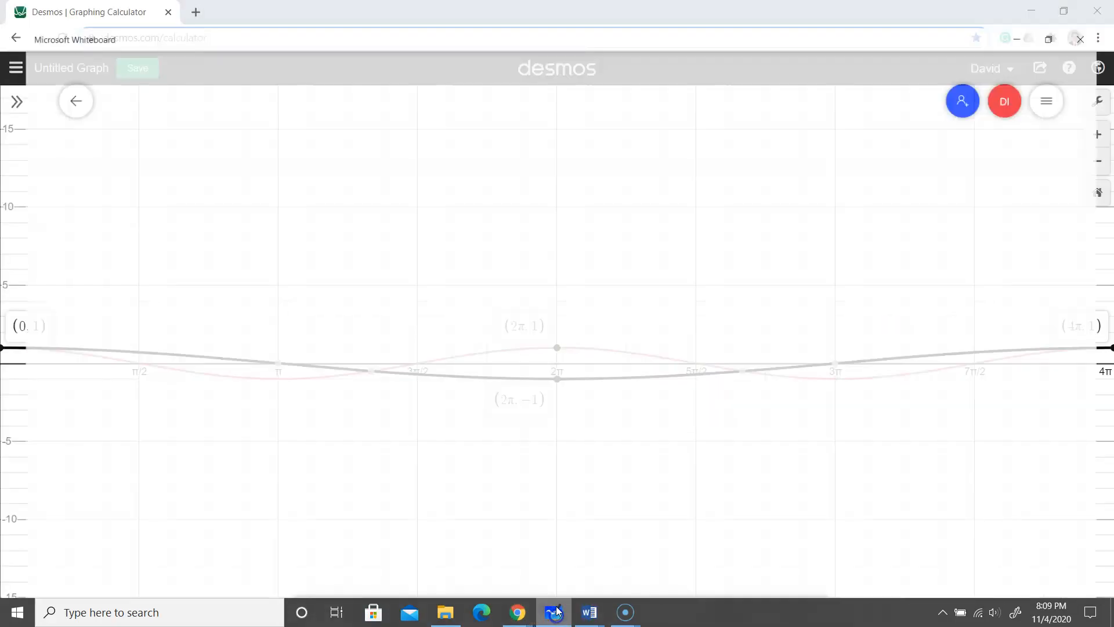
Handwrite the expression cos(1/2 x), x = 2π near the top of the blank whiteboard
mouse_move(358, 302)
mouse_down()
mouse_move(335, 331)
mouse_move(358, 328)
mouse_up()
mouse_move(459, 162)
mouse_down()
mouse_move(459, 181)
mouse_move(485, 162)
mouse_move(504, 168)
mouse_move(498, 177)
mouse_up()
mouse_move(539, 137)
mouse_down()
mouse_move(533, 194)
mouse_move(558, 154)
mouse_up()
mouse_move(548, 155)
mouse_down()
mouse_move(569, 155)
mouse_move(555, 179)
mouse_move(571, 180)
mouse_up()
drag(587, 152, 610, 165)
mouse_move(608, 150)
mouse_down()
mouse_move(583, 169)
mouse_move(620, 174)
mouse_up()
mouse_move(704, 165)
mouse_down()
mouse_move(698, 177)
mouse_move(755, 168)
mouse_up()
mouse_move(755, 152)
mouse_down()
mouse_move(736, 168)
mouse_move(805, 158)
mouse_move(850, 169)
mouse_up()
mouse_move(860, 155)
mouse_down()
mouse_move(861, 172)
mouse_move(870, 153)
mouse_up()
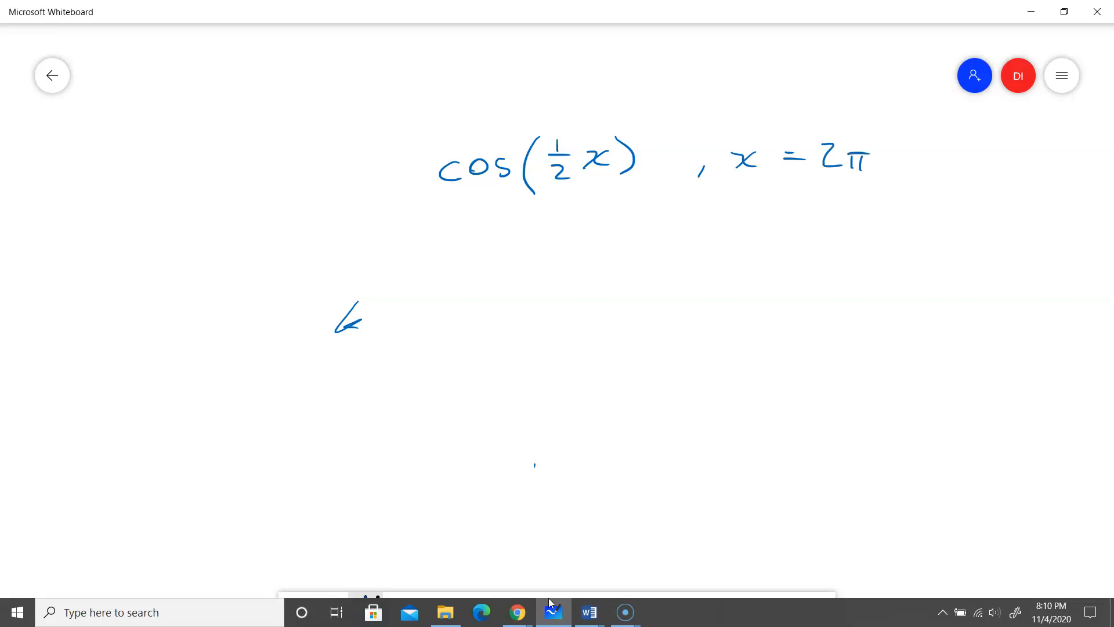
Handwrite the substitution cos(1/2 (2π)) and, below it, the result cos(π) = −1
mouse_move(457, 246)
mouse_down()
mouse_move(459, 265)
mouse_move(470, 250)
mouse_up()
drag(498, 242, 486, 262)
mouse_move(529, 229)
mouse_down()
mouse_move(525, 291)
mouse_move(544, 249)
mouse_up()
mouse_move(534, 253)
mouse_down()
mouse_move(550, 252)
mouse_move(557, 274)
mouse_move(595, 263)
mouse_up()
mouse_move(602, 252)
mouse_down()
mouse_move(603, 265)
mouse_move(616, 250)
mouse_move(631, 274)
mouse_up()
drag(639, 228, 656, 282)
mouse_move(478, 331)
mouse_down()
mouse_move(480, 345)
mouse_move(491, 334)
mouse_move(501, 348)
mouse_move(545, 351)
mouse_up()
mouse_move(557, 333)
mouse_down()
mouse_move(558, 352)
mouse_move(570, 332)
mouse_move(580, 356)
mouse_move(613, 344)
mouse_up()
mouse_move(597, 350)
mouse_down()
mouse_move(648, 340)
mouse_move(654, 359)
mouse_up()
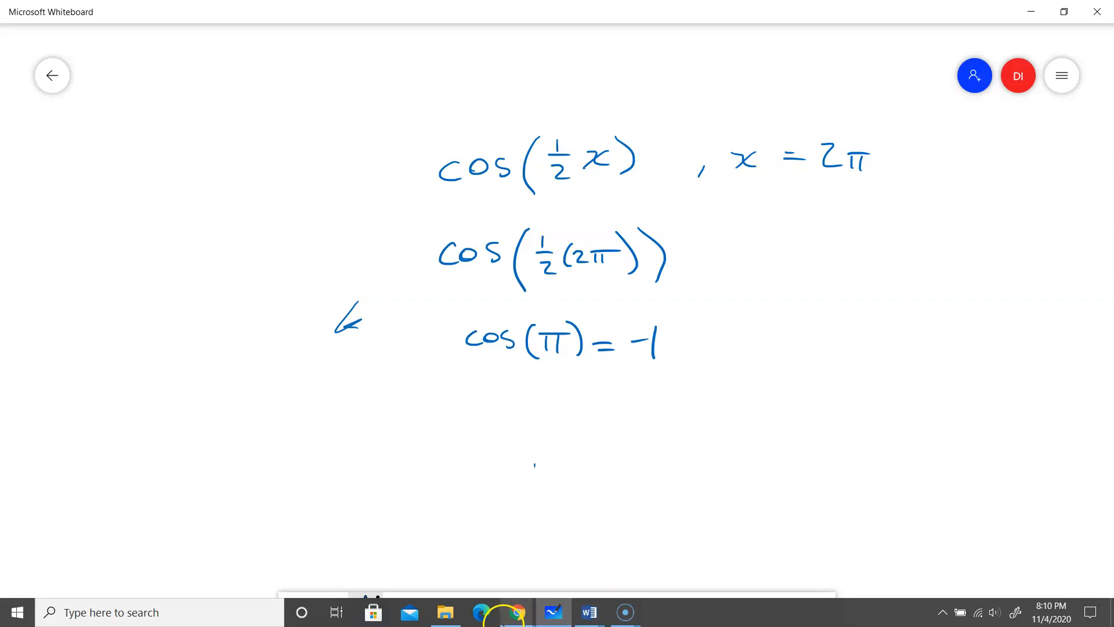
Switch back to Desmos and examine the labelled minimum of cos(1/2 x) at x = 2π
mouse_move(518, 612)
click(559, 560)
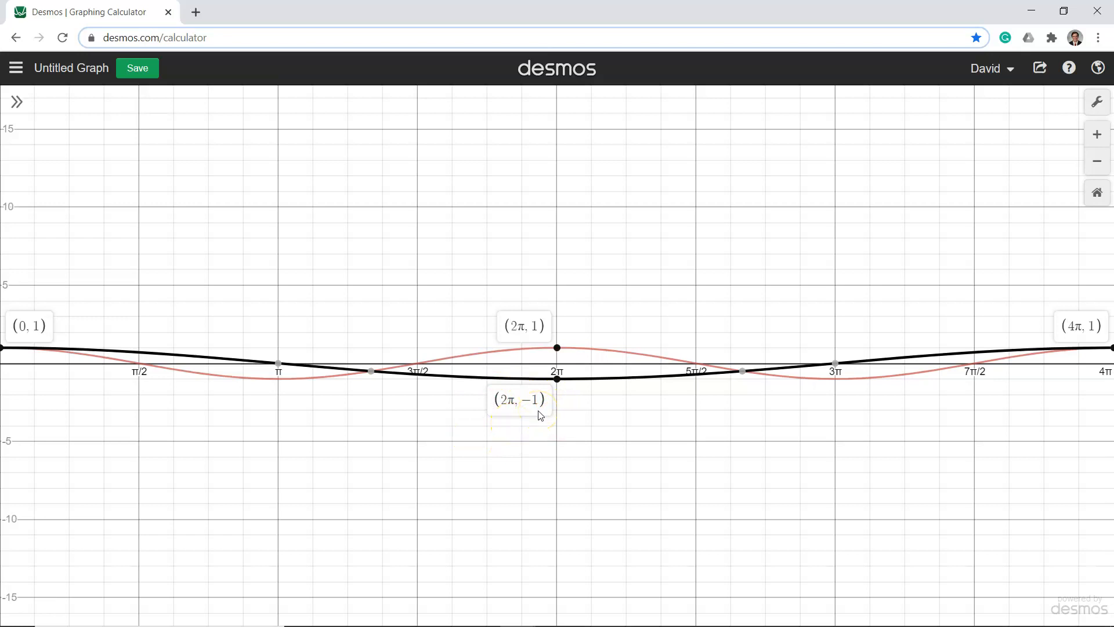
click(558, 381)
click(557, 381)
Review the cos(1/2 x) expression in the expression list, hide the list again and check the axis settings
click(16, 101)
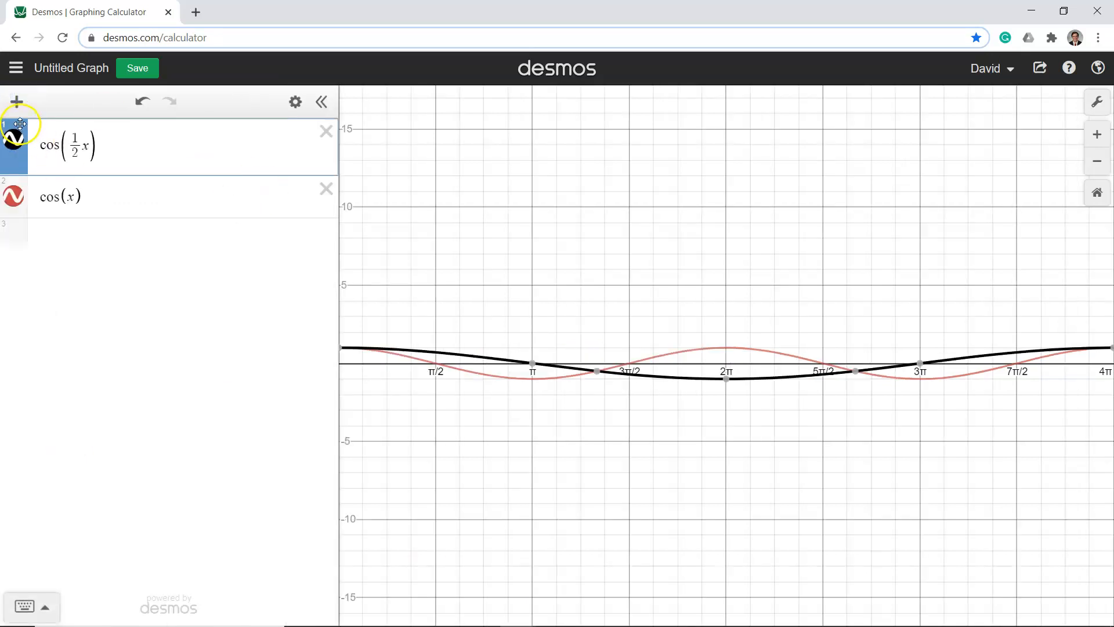
click(71, 147)
click(144, 149)
click(321, 101)
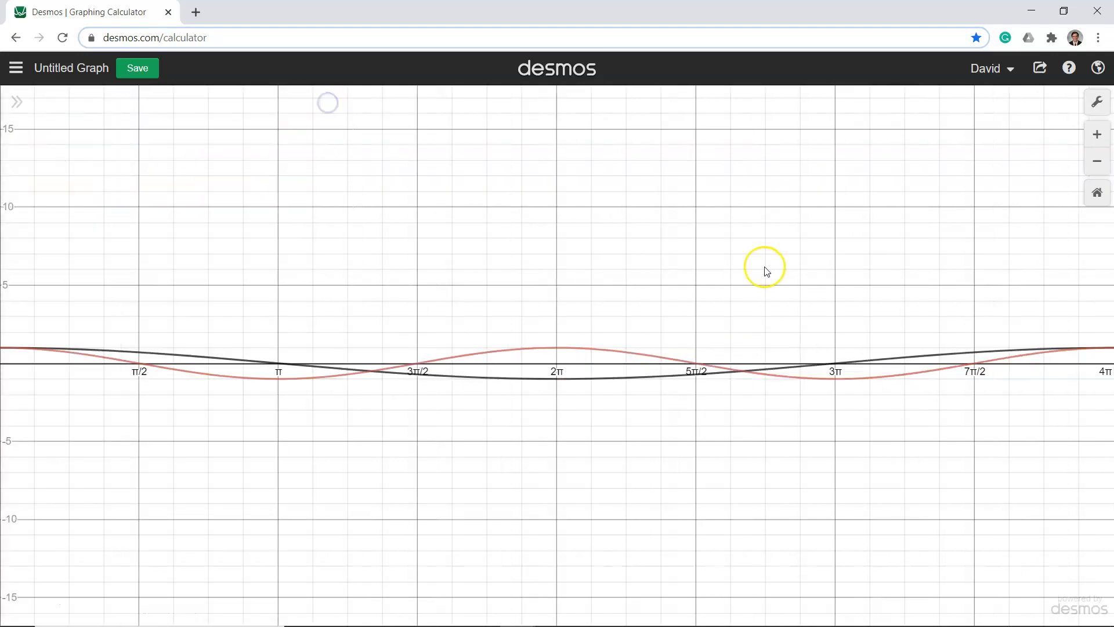
click(1097, 103)
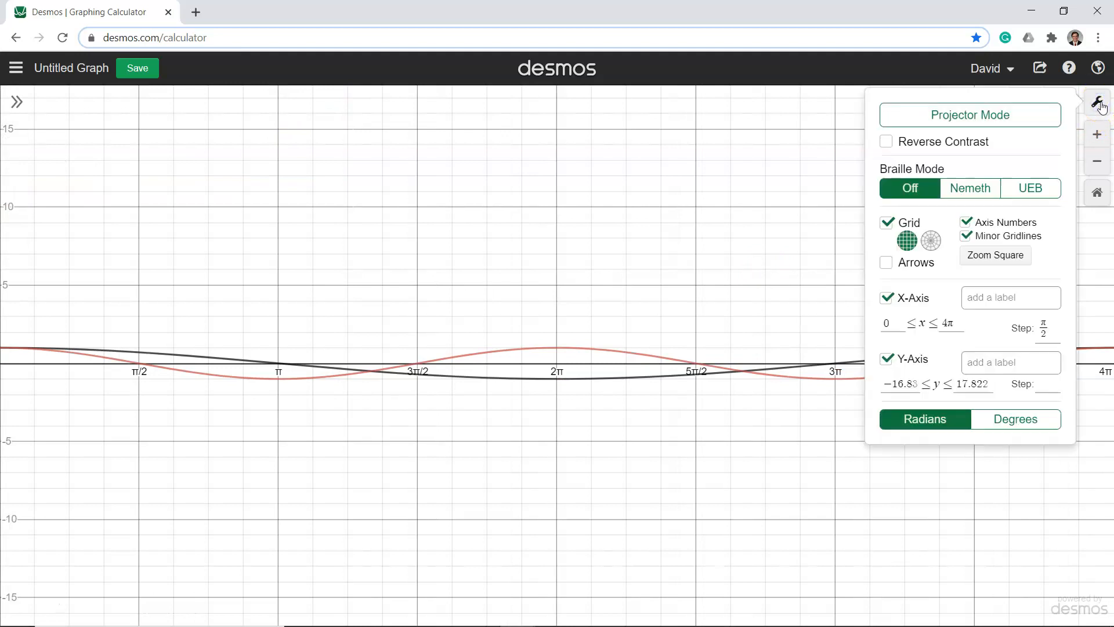
click(1097, 103)
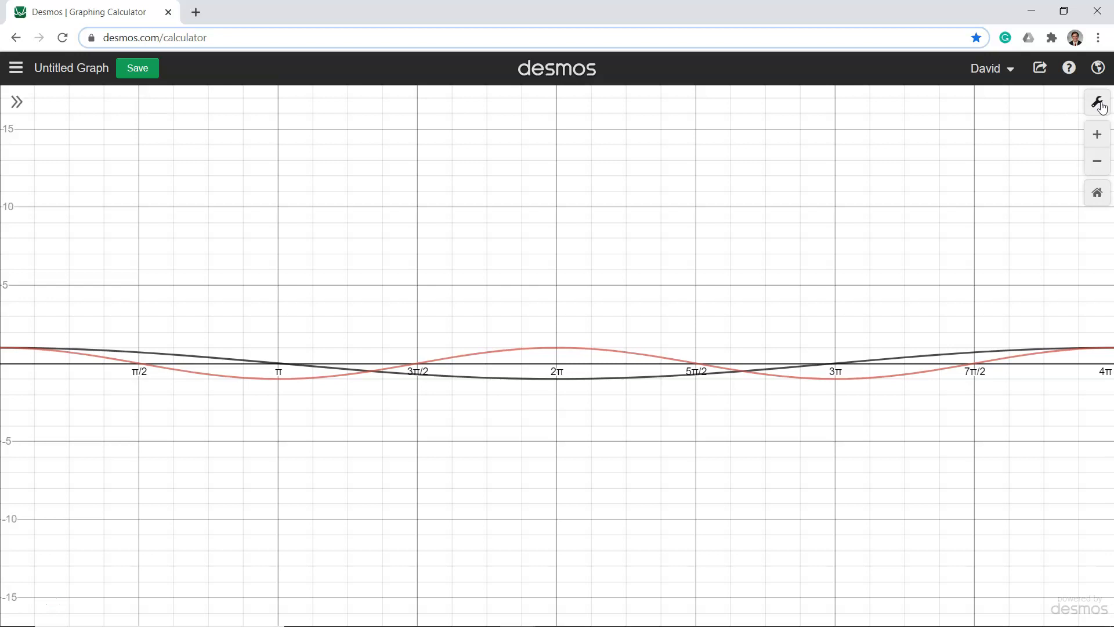
Open the built-in example graph "Trigonometry: Period and Amplitude"
click(15, 68)
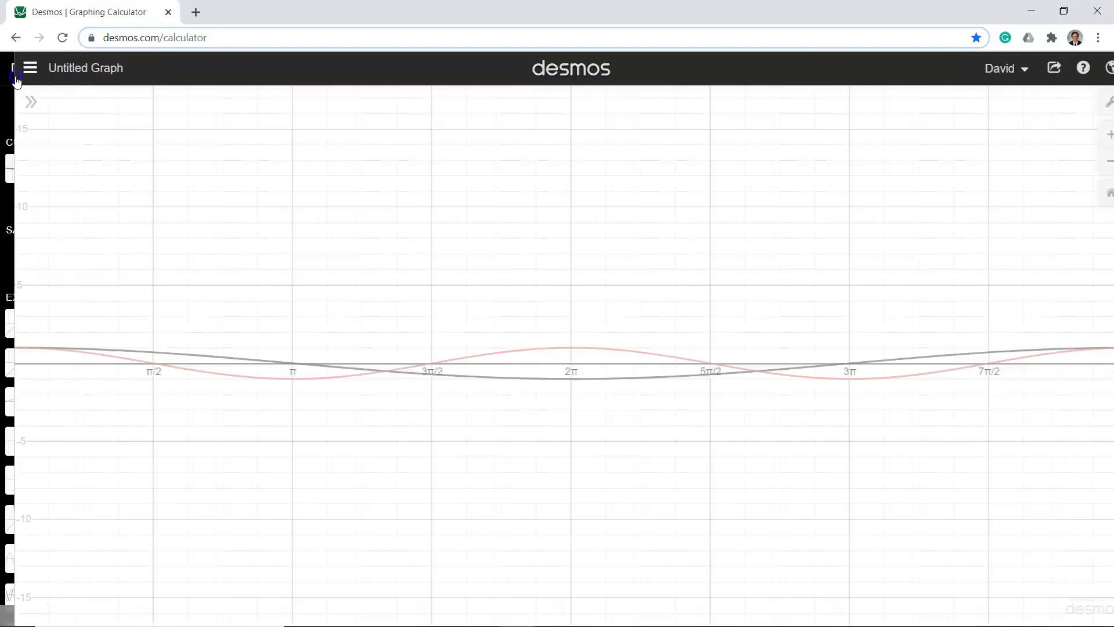
scroll(104, 247, down, 3)
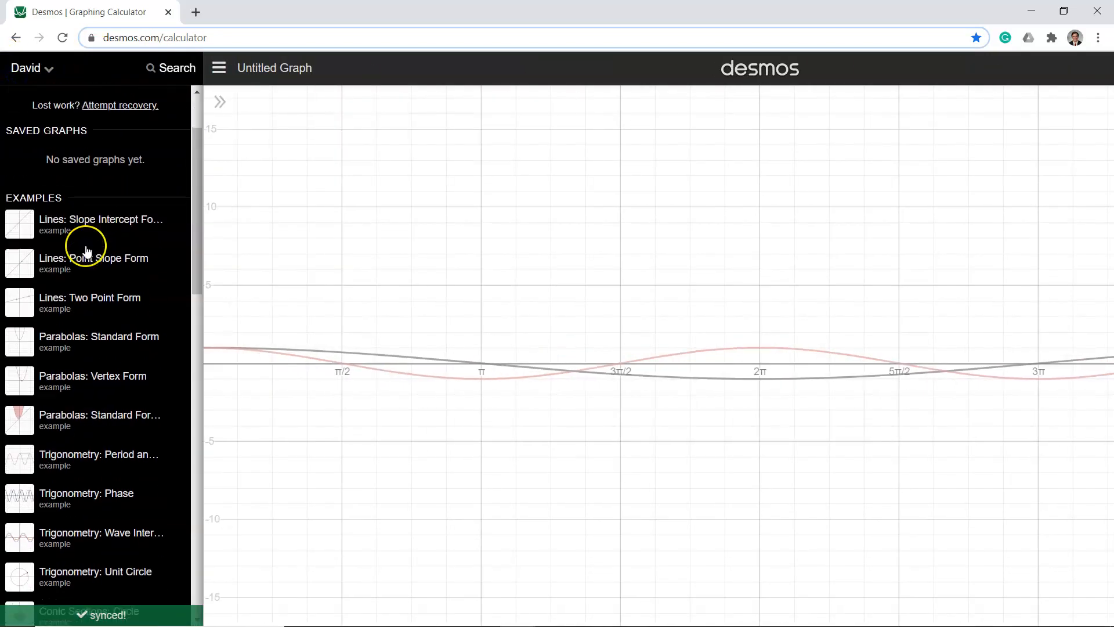
scroll(86, 251, down, 2)
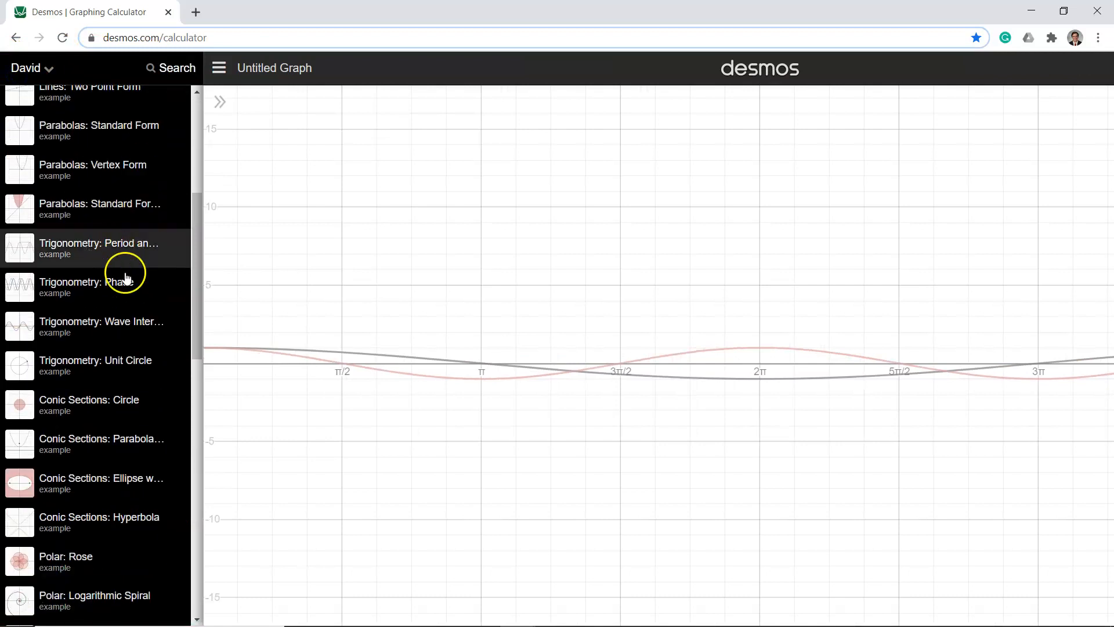
click(84, 245)
click(427, 408)
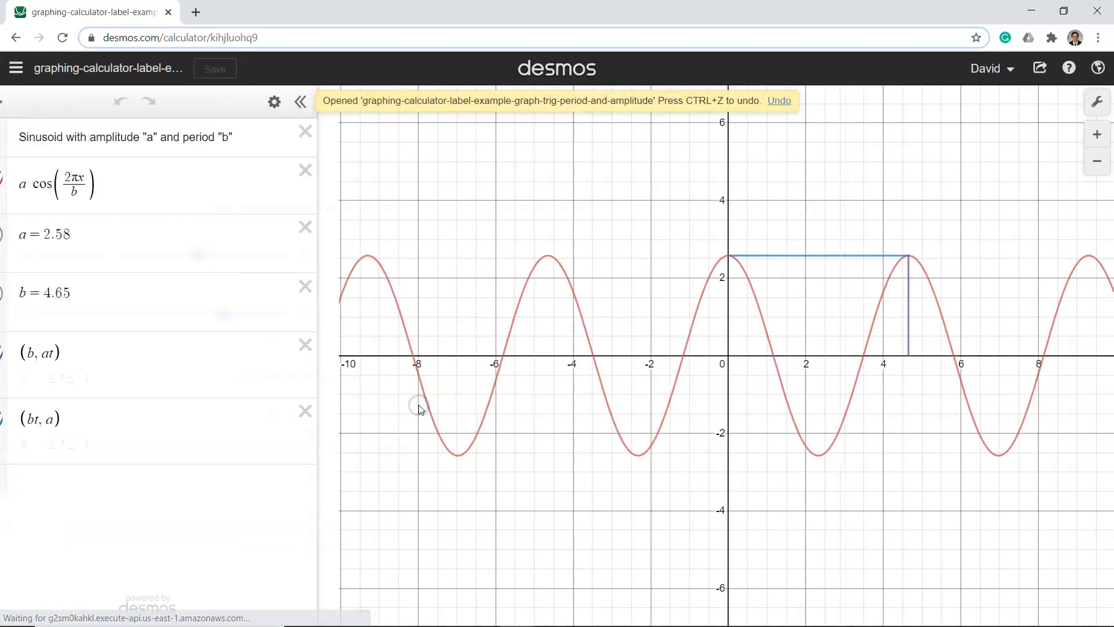
Set the example's amplitude slider a to −2.9 and its period slider b to 4.8
drag(218, 255, 149, 254)
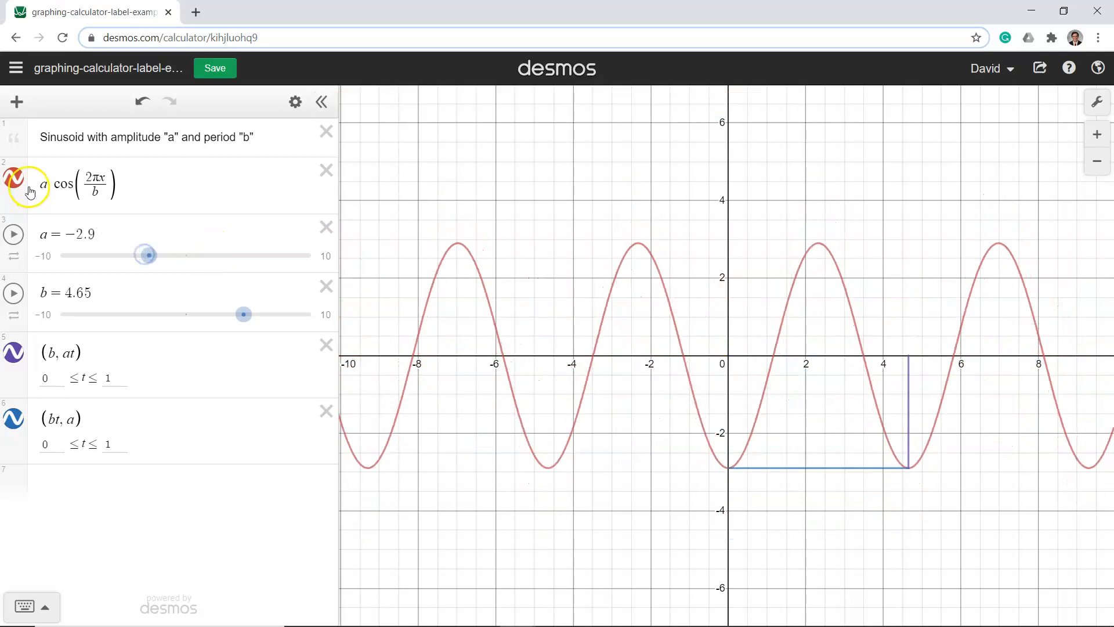
mouse_move(243, 314)
mouse_down()
mouse_move(187, 315)
mouse_move(258, 323)
mouse_move(231, 322)
mouse_move(247, 322)
mouse_up()
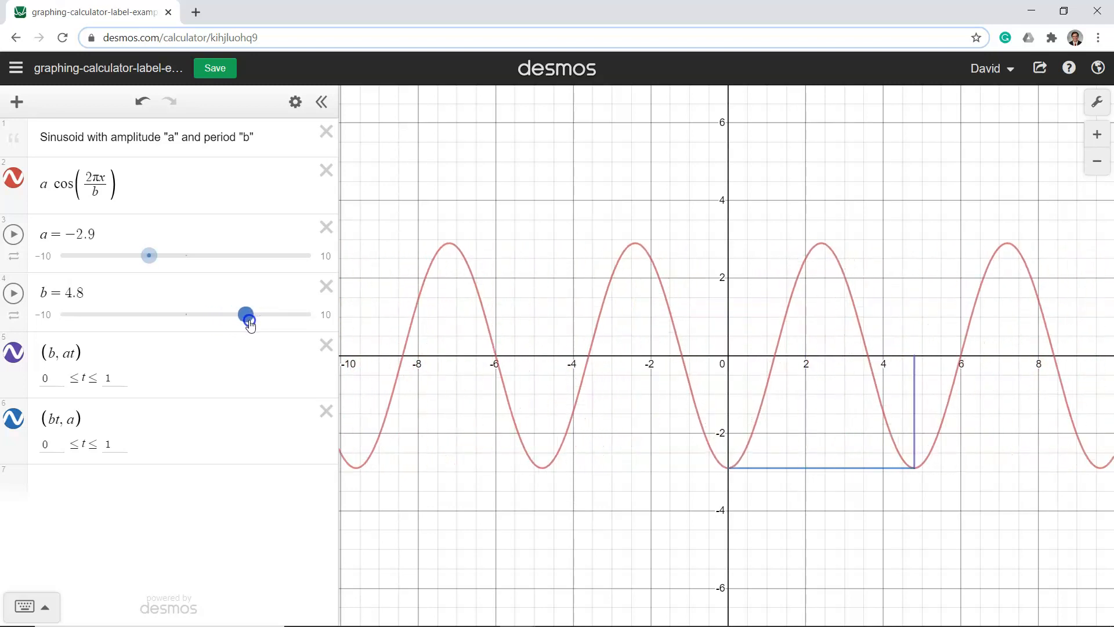